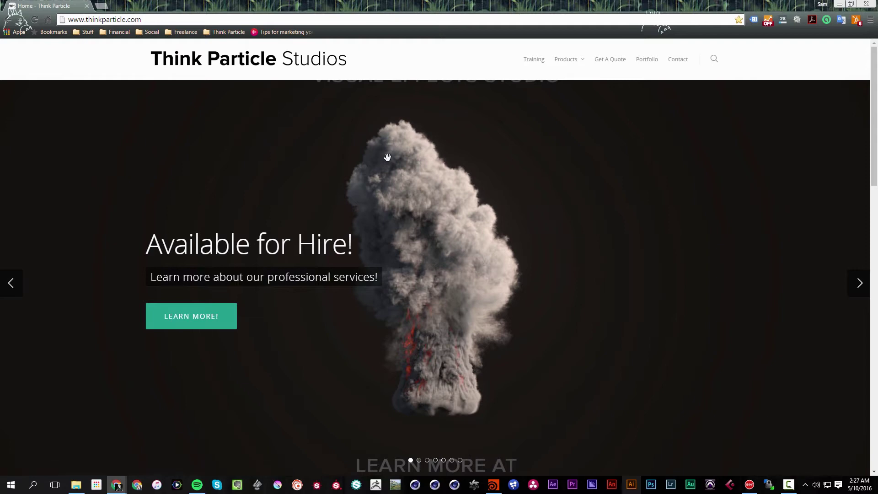
Step: Browse the featured slides on the Think Particle home page and view the product categories
{"action": "scroll", "coordinate": [462, 319], "scroll_direction": "down", "scroll_amount": 3}
{"action": "scroll", "coordinate": [463, 319], "scroll_direction": "up", "scroll_amount": 3}
{"action": "mouse_move", "coordinate": [567, 60]}
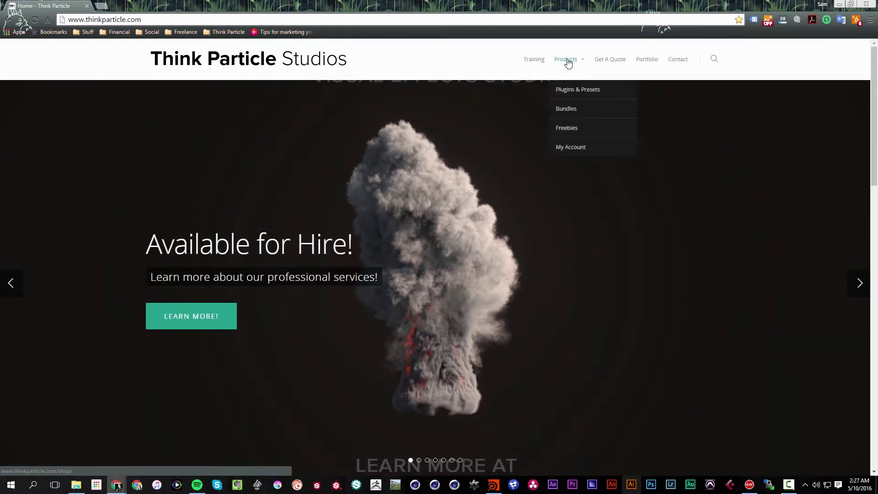
{"action": "left_click", "coordinate": [854, 293]}
{"action": "left_click", "coordinate": [853, 292]}
{"action": "left_click", "coordinate": [854, 292]}
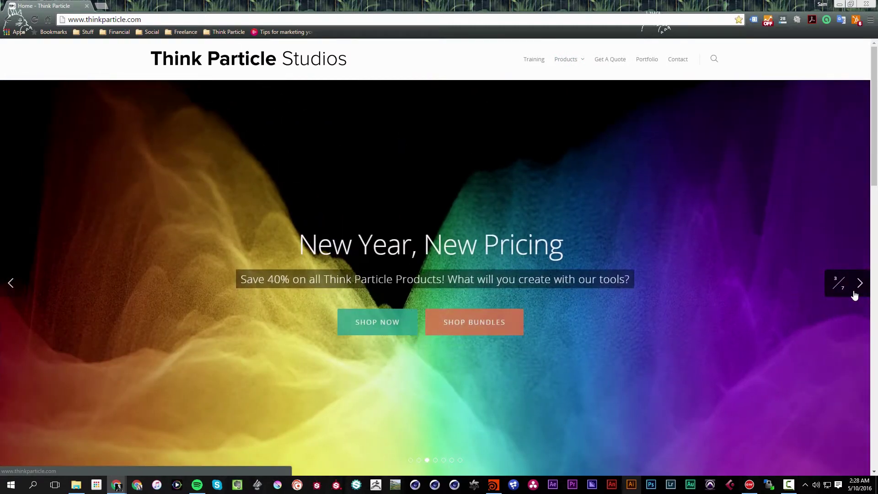
{"action": "left_click", "coordinate": [854, 292]}
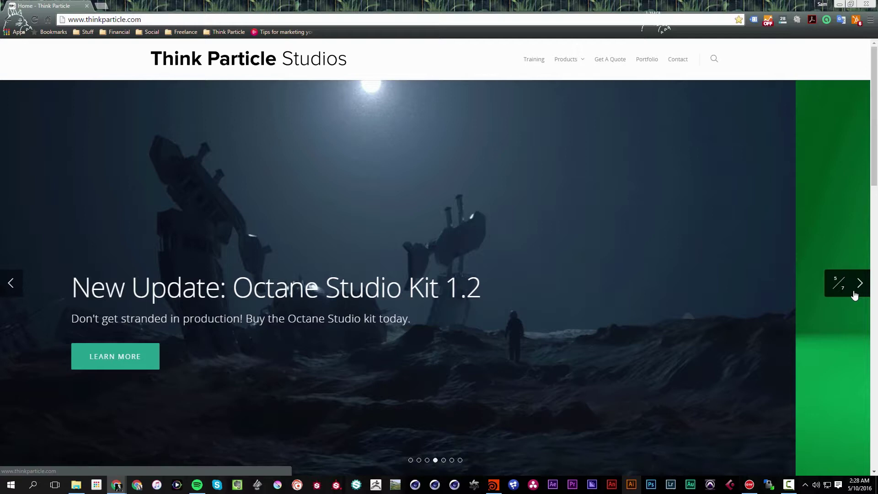
{"action": "left_click", "coordinate": [854, 294]}
{"action": "left_click", "coordinate": [10, 284]}
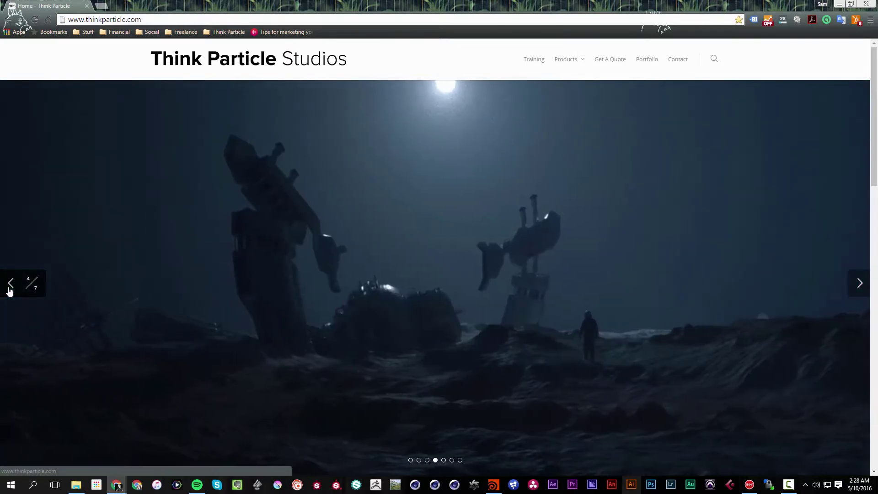
{"action": "left_click", "coordinate": [854, 290]}
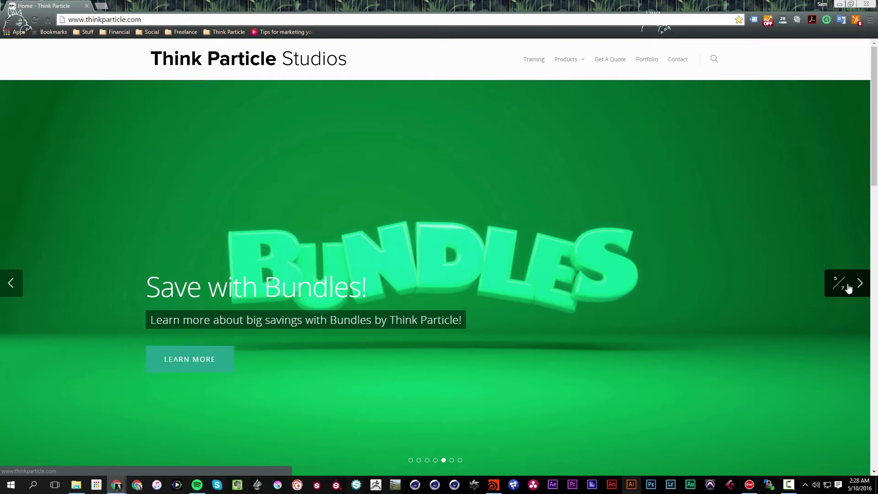
{"action": "left_click", "coordinate": [848, 287]}
{"action": "left_click", "coordinate": [848, 287]}
{"action": "left_click", "coordinate": [849, 287]}
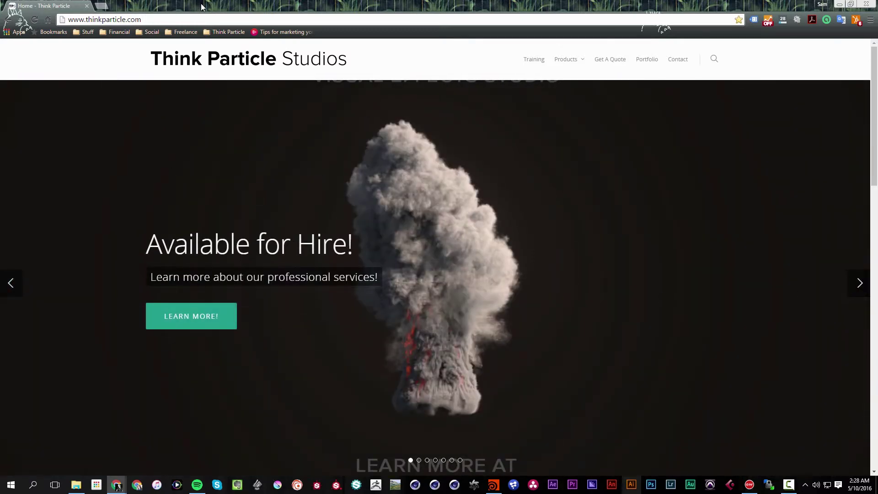
Step: Look through the home page's recent posts and recent work galleries, and switch to Houdini
{"action": "left_click_drag", "start_coordinate": [201, 4], "coordinate": [256, 0]}
{"action": "scroll", "coordinate": [270, 219], "scroll_direction": "down", "scroll_amount": 5}
{"action": "scroll", "coordinate": [270, 219], "scroll_direction": "down", "scroll_amount": 8}
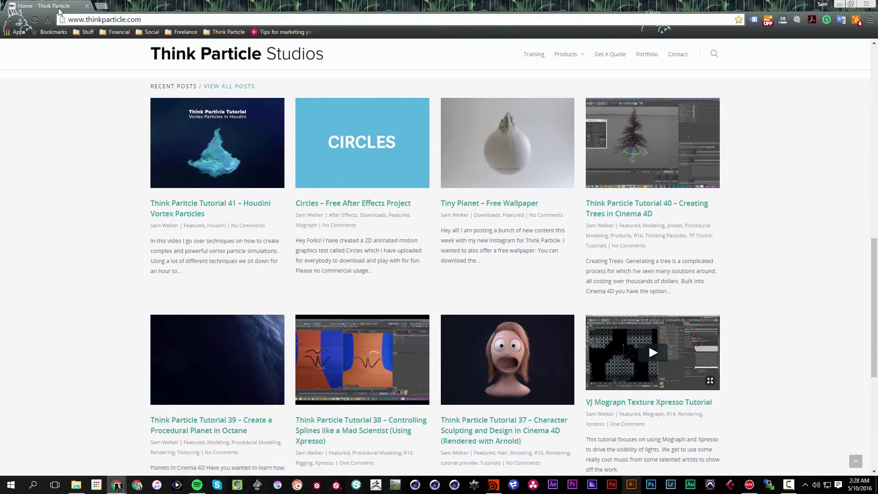
{"action": "scroll", "coordinate": [91, 192], "scroll_direction": "down", "scroll_amount": 6}
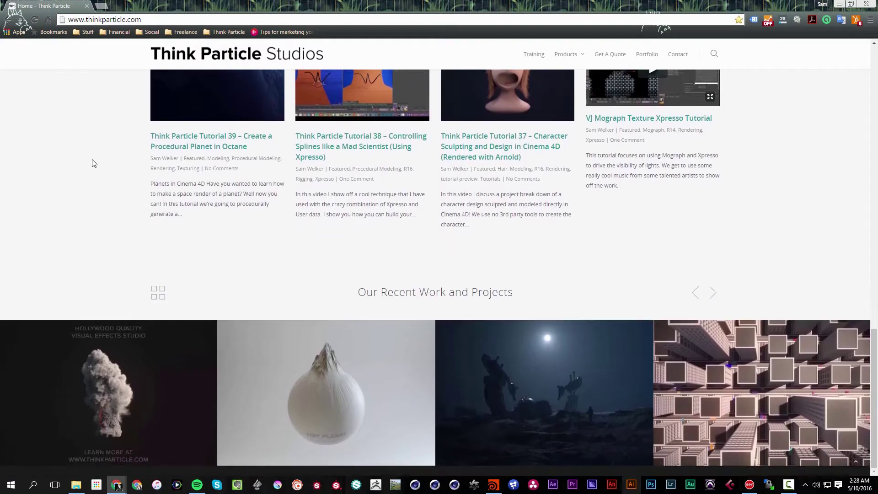
{"action": "left_click", "coordinate": [708, 292]}
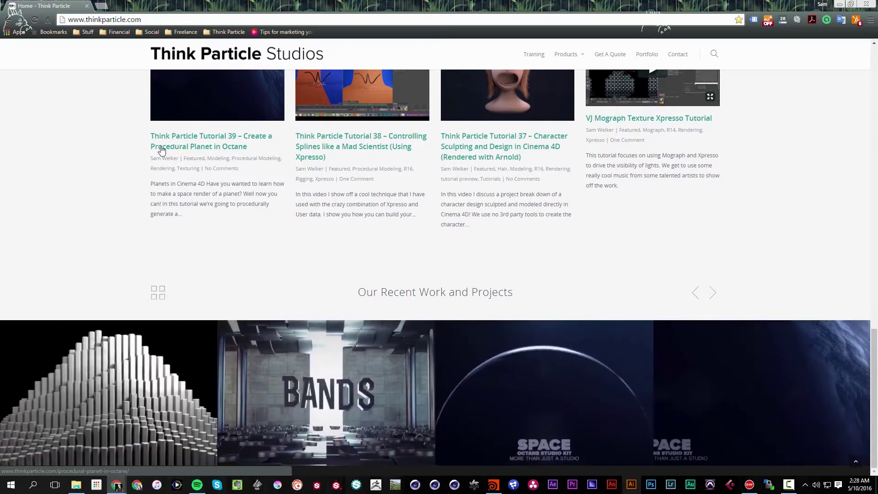
{"action": "left_click_drag", "start_coordinate": [34, 8], "coordinate": [877, 361]}
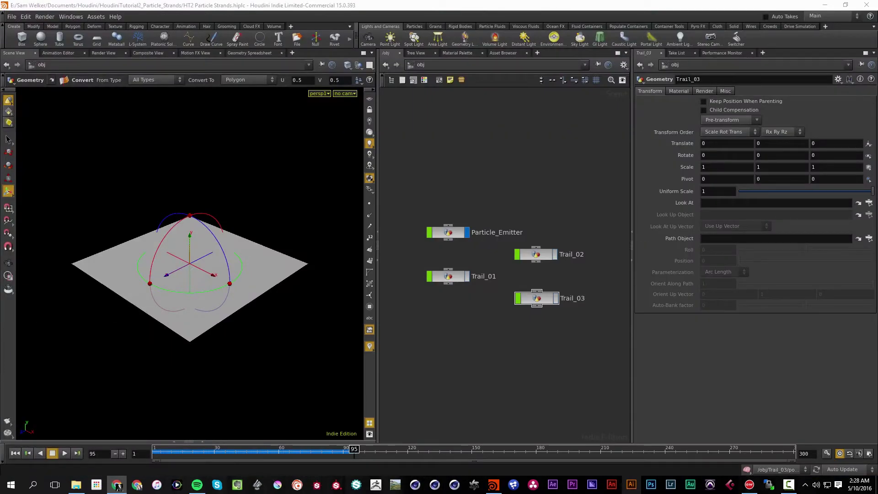
Step: Switch to the browser and open the Houdini Indie product page on the SideFX site to review its price and license terms
{"action": "left_click", "coordinate": [117, 484]}
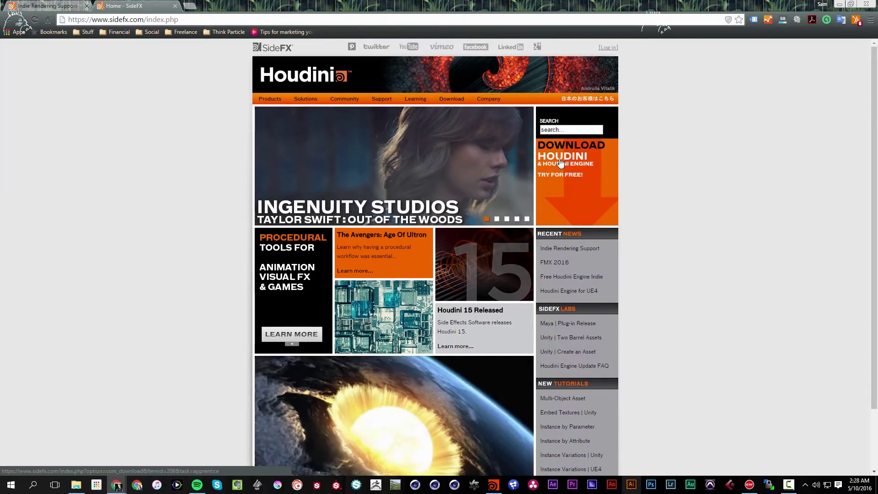
{"action": "scroll", "coordinate": [560, 163], "scroll_direction": "down", "scroll_amount": 2}
{"action": "scroll", "coordinate": [563, 160], "scroll_direction": "up", "scroll_amount": 2}
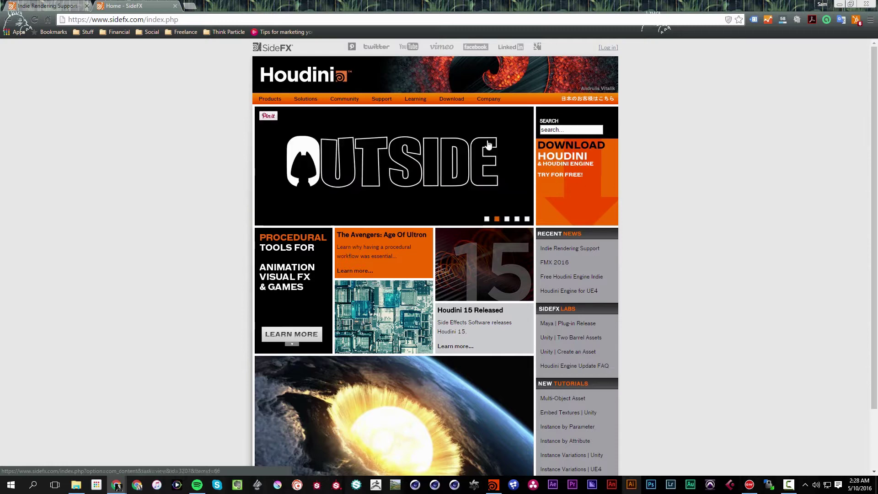
{"action": "mouse_move", "coordinate": [274, 101]}
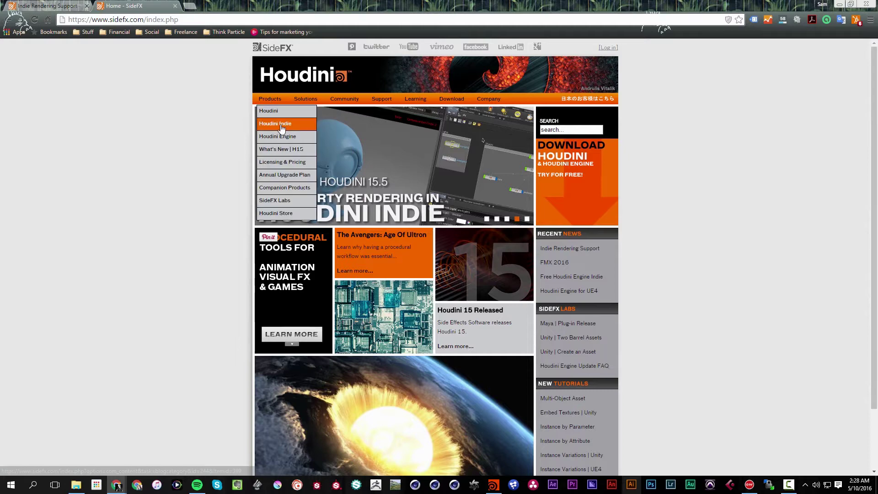
{"action": "left_click", "coordinate": [260, 211]}
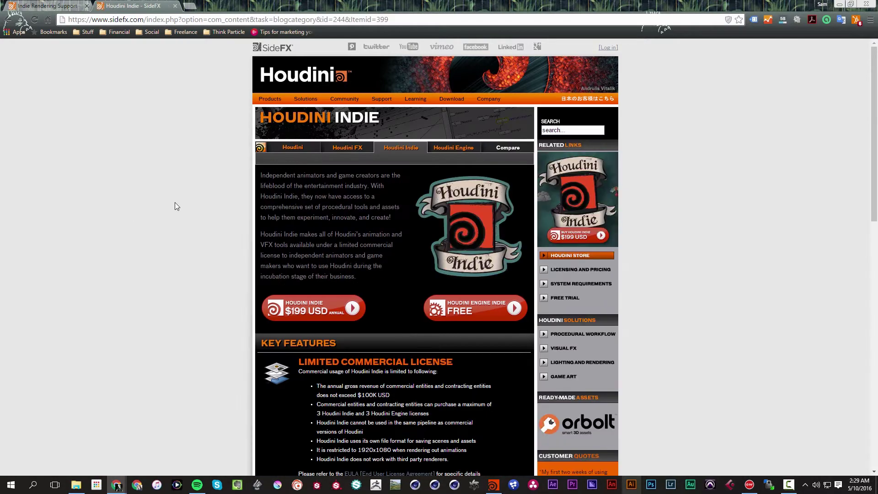
{"action": "scroll", "coordinate": [187, 194], "scroll_direction": "down", "scroll_amount": 2}
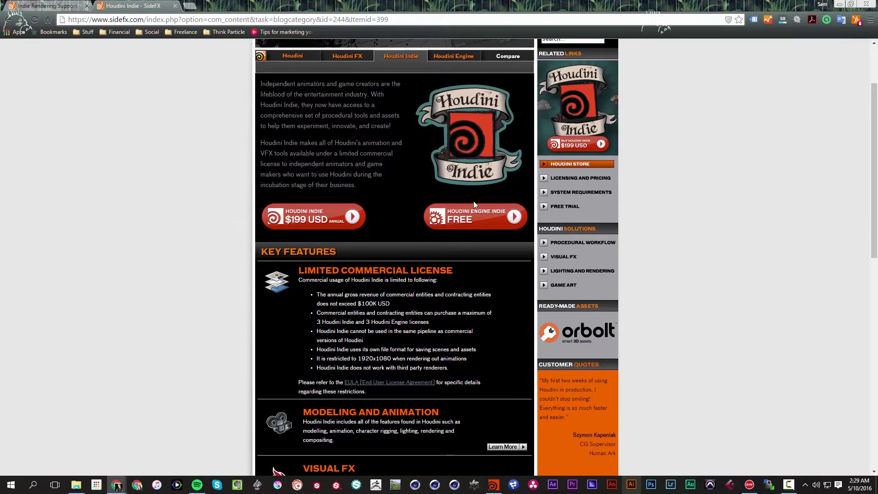
Step: Read the SideFX article on third-party rendering support in Houdini Indie, and return to the Houdini scene
{"action": "left_click", "coordinate": [70, 4]}
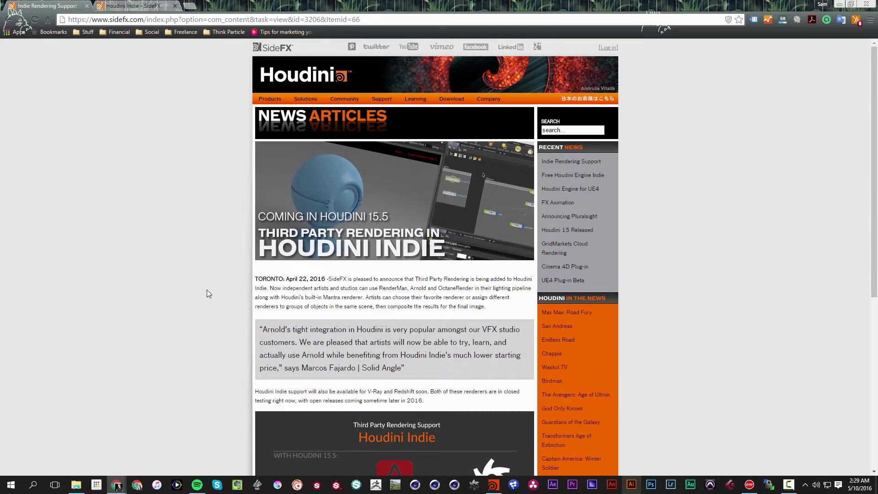
{"action": "scroll", "coordinate": [207, 292], "scroll_direction": "down", "scroll_amount": 2}
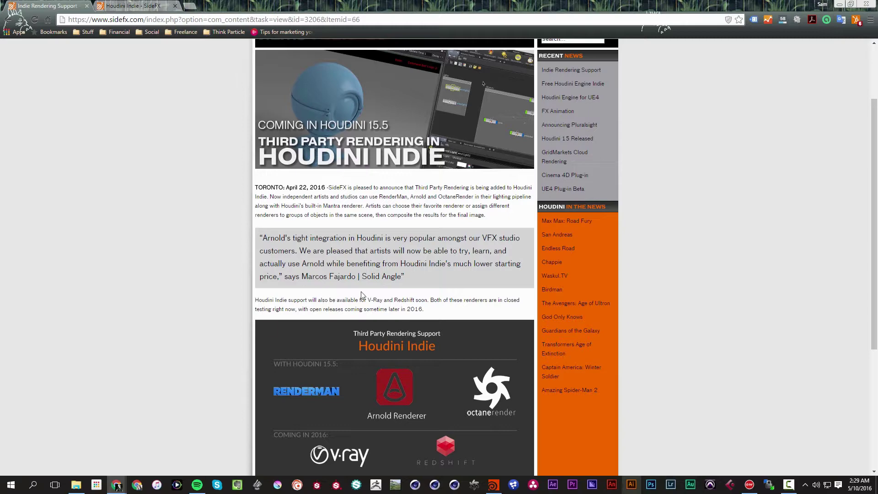
{"action": "scroll", "coordinate": [428, 309], "scroll_direction": "down", "scroll_amount": 1}
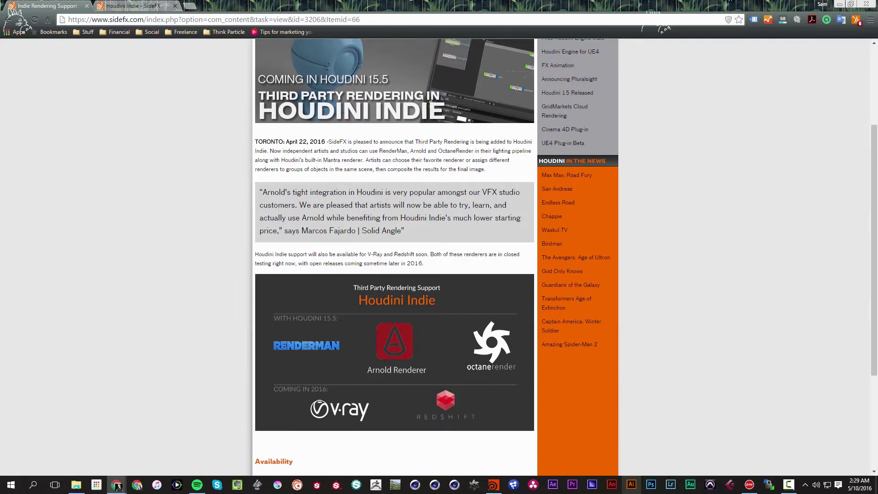
{"action": "left_click", "coordinate": [866, 4]}
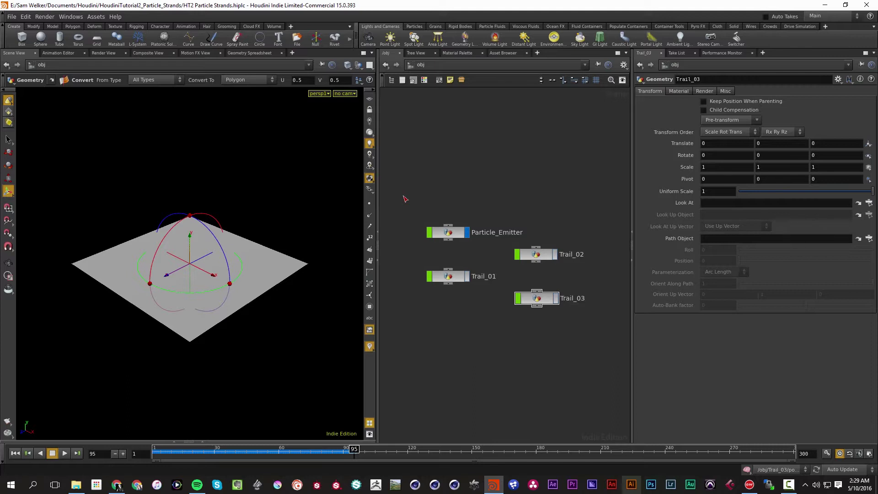
Step: Rewind the timeline to the first frame and save the scene
{"action": "left_click", "coordinate": [17, 456]}
{"action": "key", "text": "ctrl+s"}
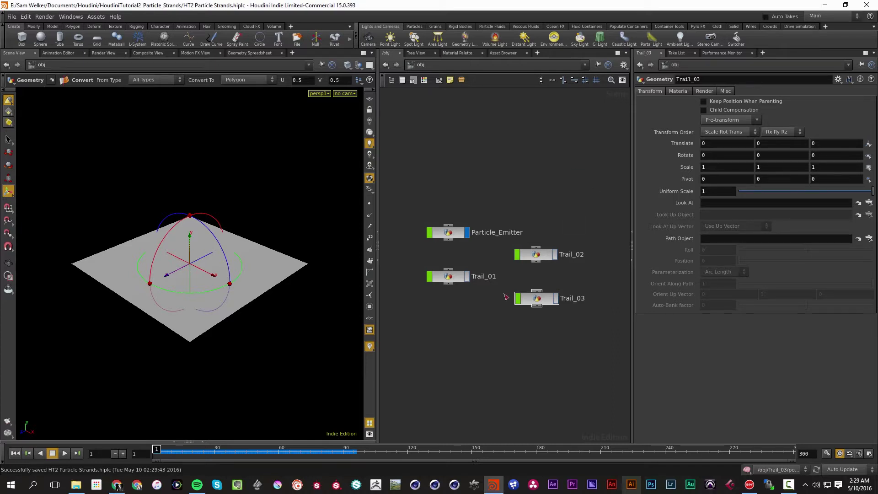
Step: Inspect the grid inside the Particle_Emitter object and return to the object level
{"action": "double_click", "coordinate": [457, 235]}
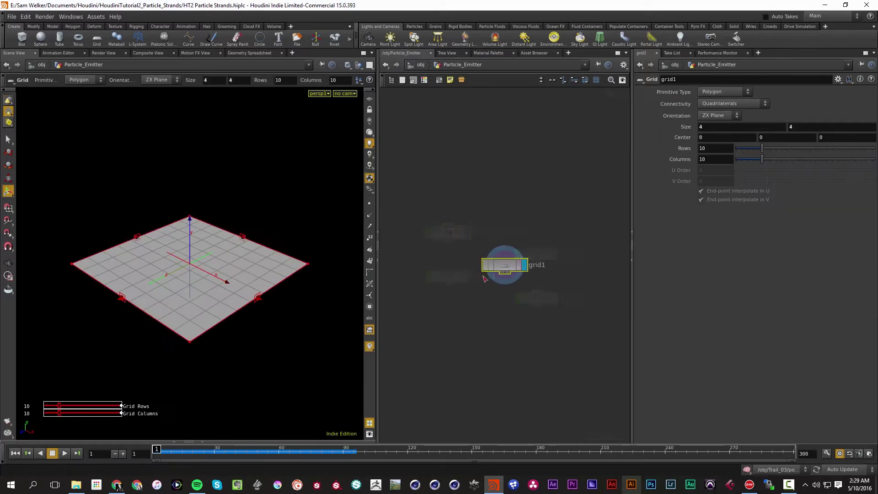
{"action": "left_click", "coordinate": [421, 65]}
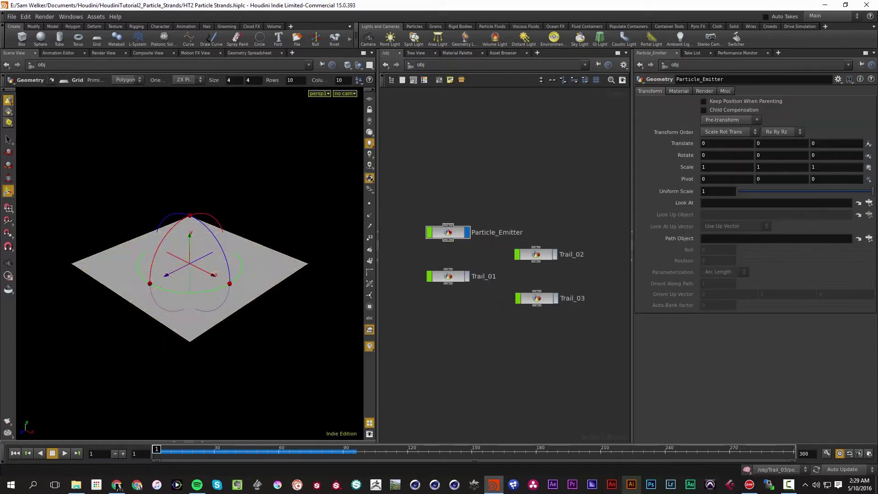
{"action": "left_click", "coordinate": [445, 348]}
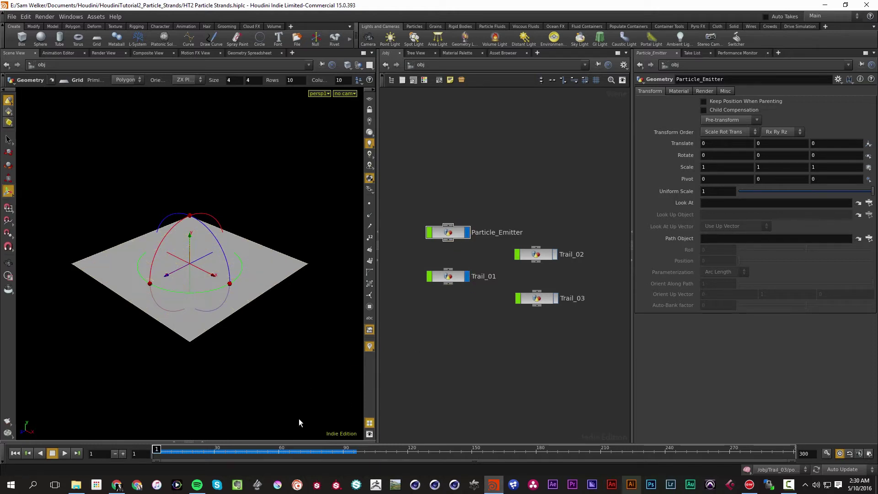
Step: Play the Trail_01 animation, hide the Particle_Emitter object, and rewind to the first frame
{"action": "left_click", "coordinate": [65, 454]}
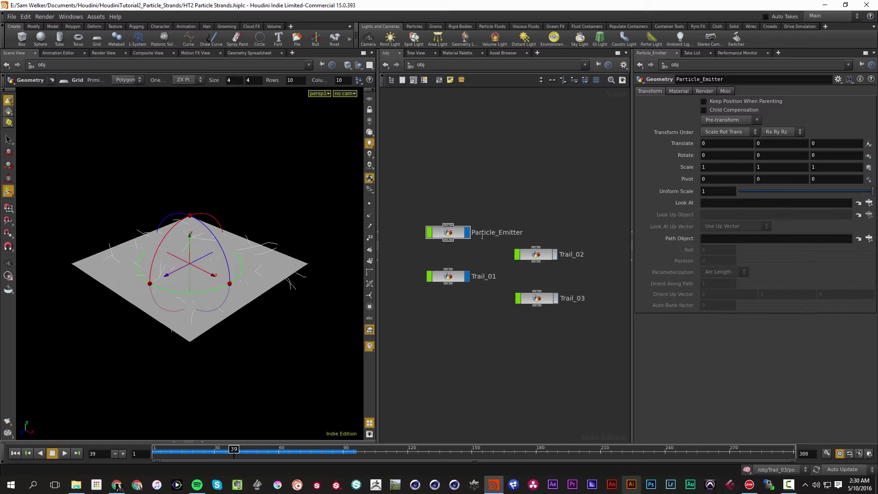
{"action": "left_click", "coordinate": [467, 233]}
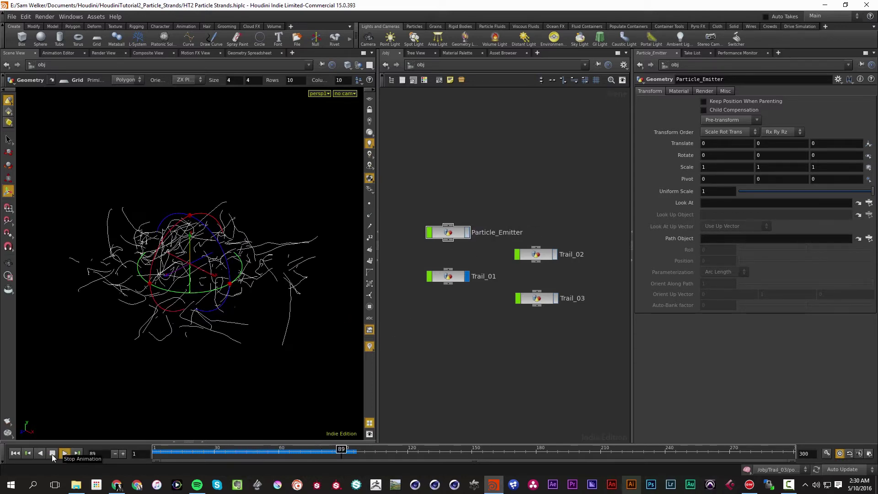
{"action": "left_click", "coordinate": [15, 454]}
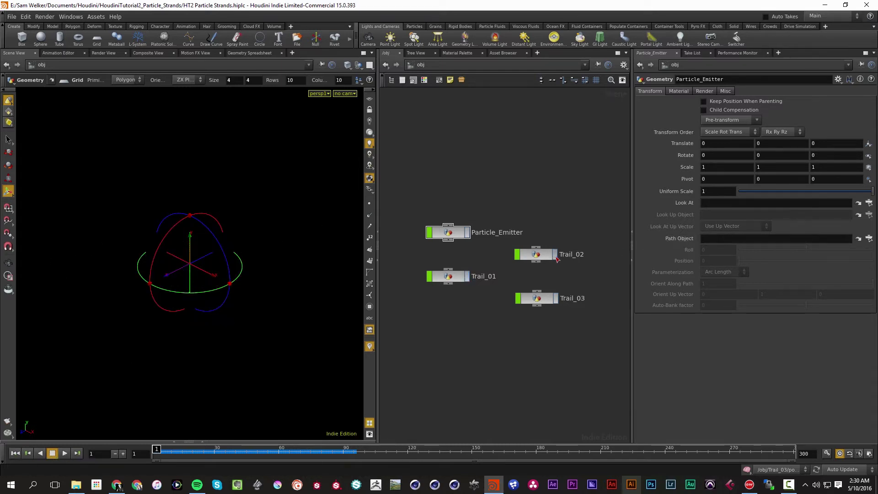
Step: Display Trail_02 in place of Trail_01 and play its animation to examine the colored trails
{"action": "left_click", "coordinate": [64, 453]}
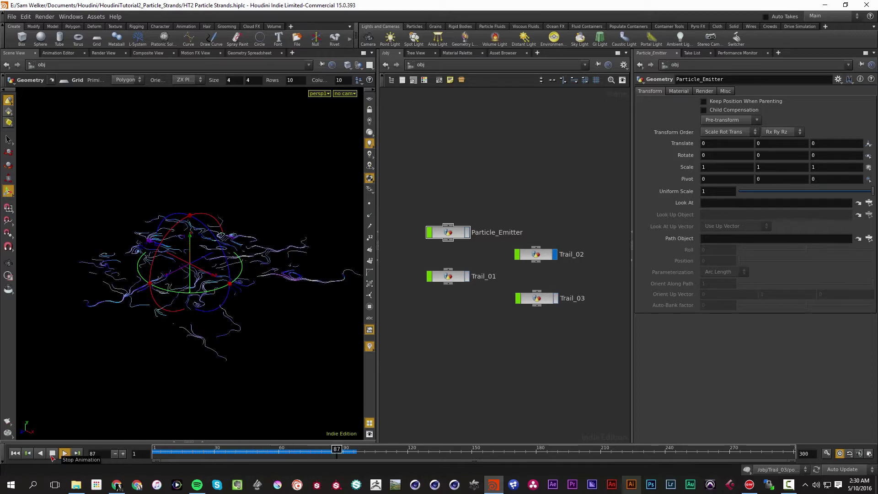
{"action": "left_click", "coordinate": [53, 454]}
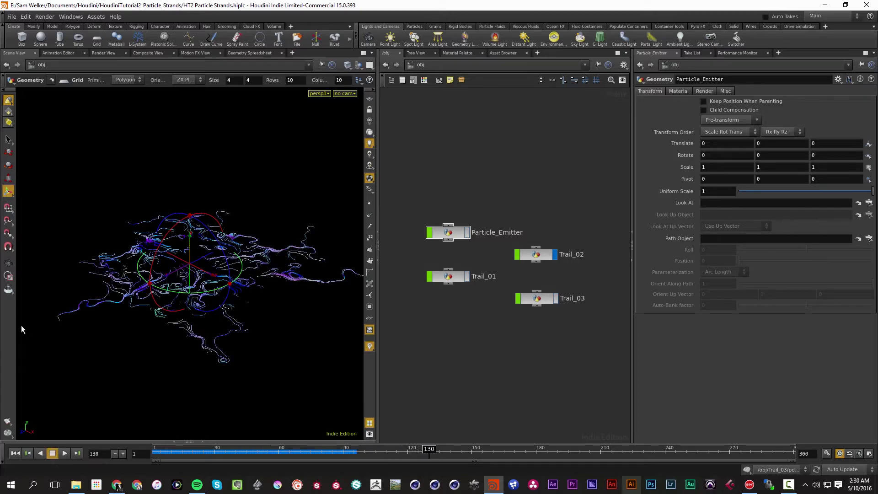
{"action": "left_click", "coordinate": [8, 263]}
{"action": "left_click_drag", "start_coordinate": [160, 256], "coordinate": [198, 297]}
{"action": "right_click_drag", "start_coordinate": [198, 298], "coordinate": [246, 292]}
{"action": "left_click_drag", "start_coordinate": [247, 292], "coordinate": [181, 351]}
{"action": "left_click", "coordinate": [64, 453]}
{"action": "left_click", "coordinate": [53, 453]}
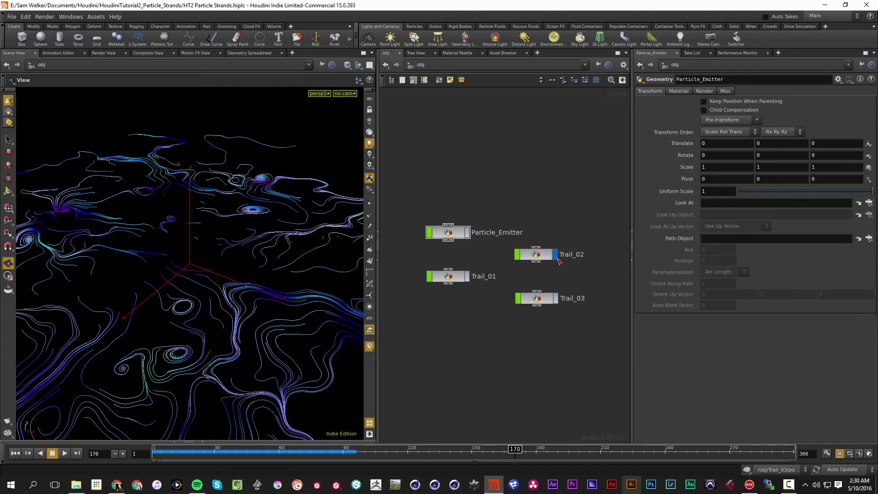
Step: Display Trail_03 in place of Trail_02 and examine the full column of vortex strands
{"action": "left_click", "coordinate": [556, 257]}
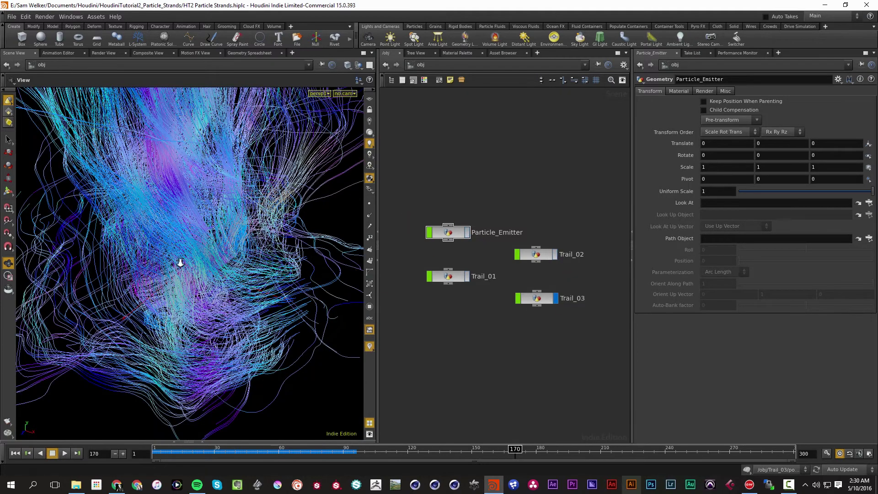
{"action": "right_click_drag", "start_coordinate": [163, 267], "coordinate": [105, 268]}
{"action": "left_click_drag", "start_coordinate": [105, 269], "coordinate": [214, 284]}
{"action": "middle_click_drag", "start_coordinate": [214, 284], "coordinate": [205, 351]}
{"action": "mouse_move", "coordinate": [205, 351]}
{"action": "left_mouse_down"}
{"action": "mouse_move", "coordinate": [180, 308]}
{"action": "mouse_move", "coordinate": [209, 306]}
{"action": "mouse_move", "coordinate": [200, 348]}
{"action": "left_mouse_up"}
Step: Play the Trail_03 vortex animation from the first frame, pausing to examine the strands
{"action": "left_click", "coordinate": [15, 453]}
{"action": "left_click", "coordinate": [65, 453]}
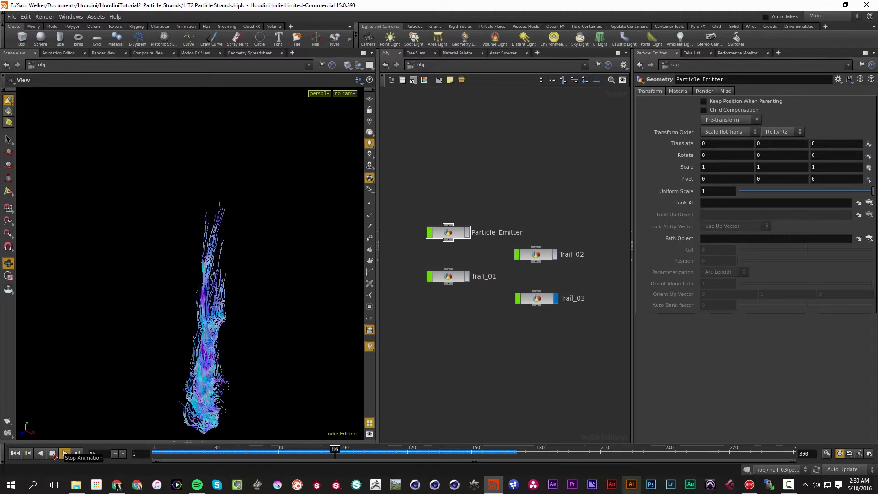
{"action": "left_click", "coordinate": [52, 453]}
{"action": "left_click_drag", "start_coordinate": [260, 183], "coordinate": [182, 184]}
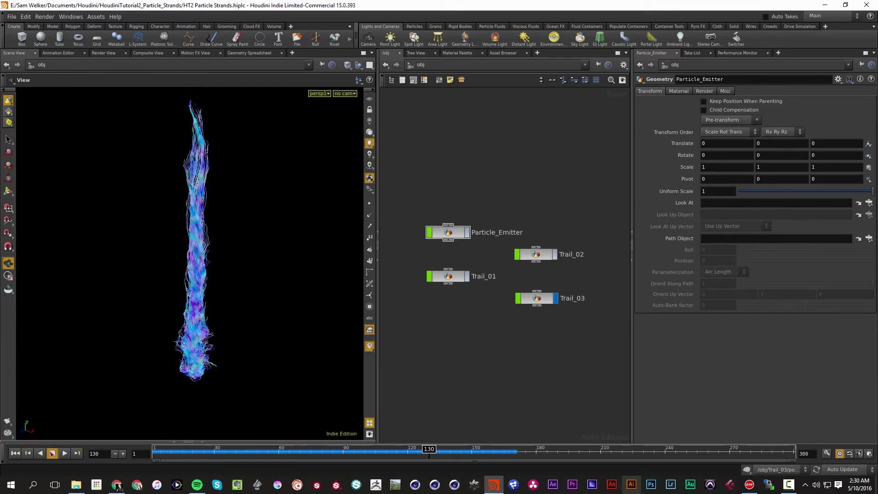
{"action": "left_click", "coordinate": [63, 454]}
{"action": "left_click", "coordinate": [52, 453]}
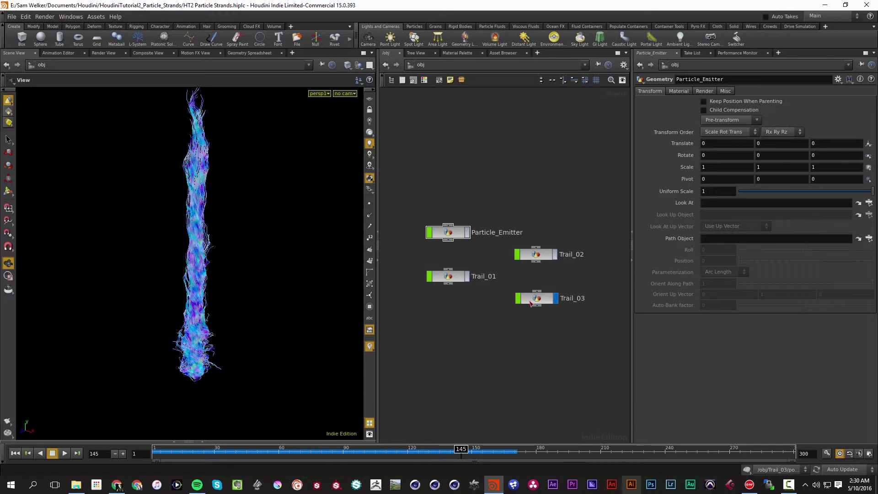
Step: Save the scene and open the Trail_03 object to examine its node network
{"action": "key", "text": "ctrl+s"}
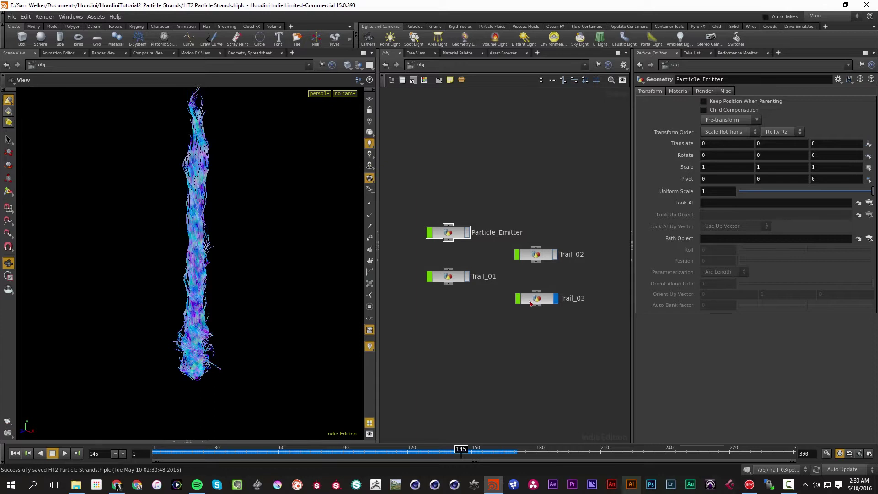
{"action": "double_click", "coordinate": [531, 302]}
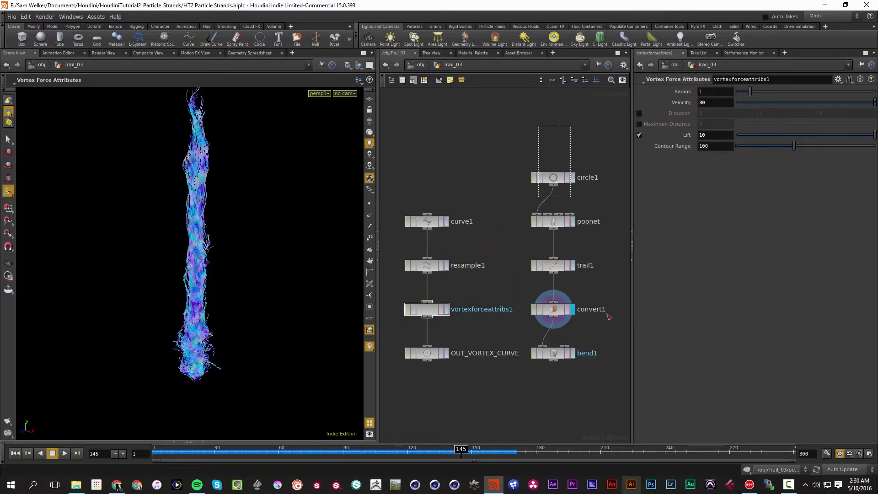
{"action": "left_click_drag", "start_coordinate": [618, 383], "coordinate": [617, 383]}
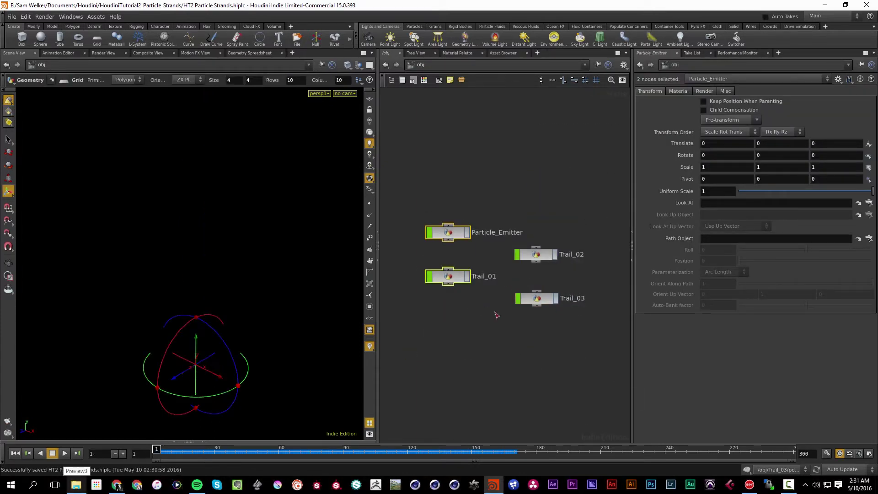
Step: Open the Trail_01 object to examine its node network, and save the scene from the object level
{"action": "double_click", "coordinate": [459, 279]}
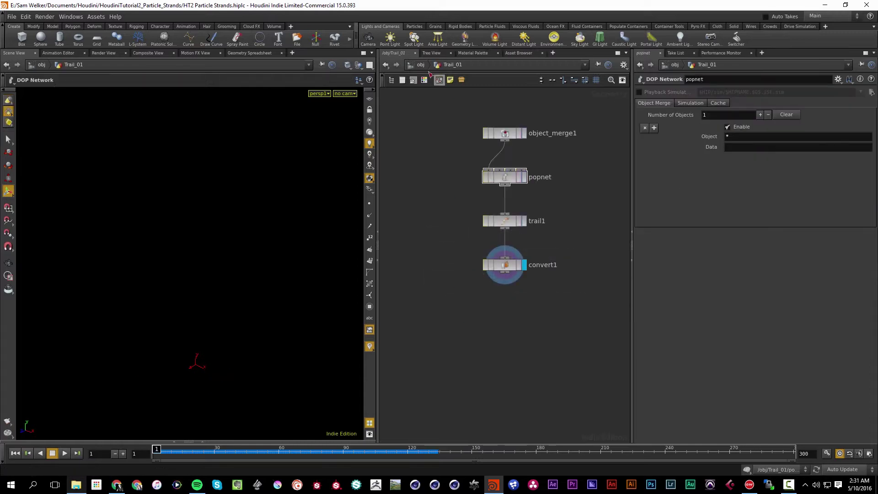
{"action": "key", "text": "u"}
{"action": "key", "text": "ctrl+s"}
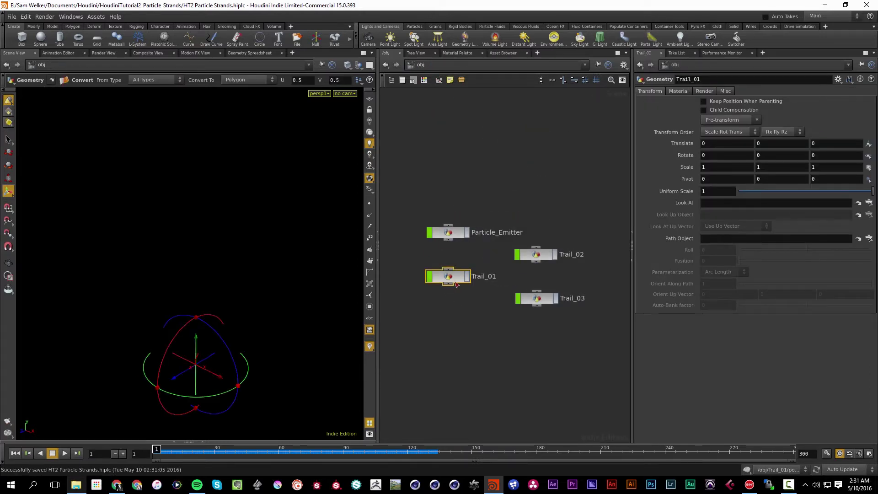
{"action": "key", "text": "shift+o"}
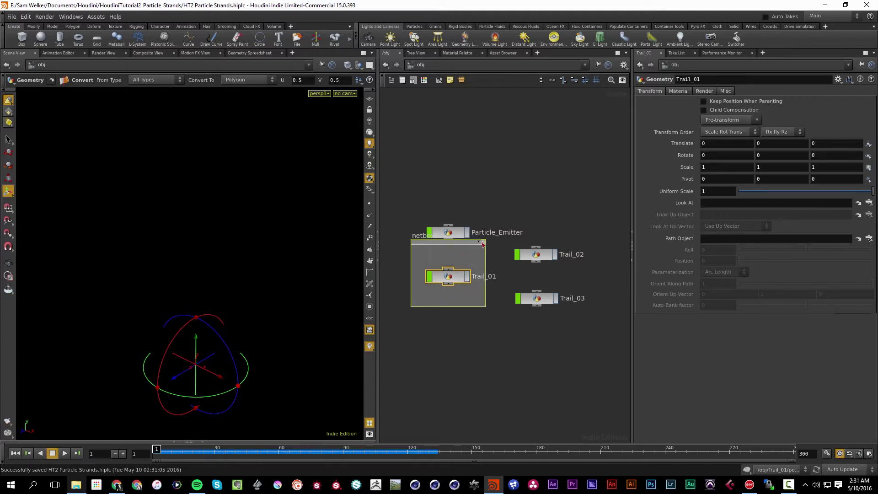
{"action": "key", "text": "ctrl+z"}
Step: Start a new empty scene
{"action": "left_click", "coordinate": [480, 172]}
{"action": "key", "text": "ctrl+n"}
{"action": "left_click", "coordinate": [489, 188]}
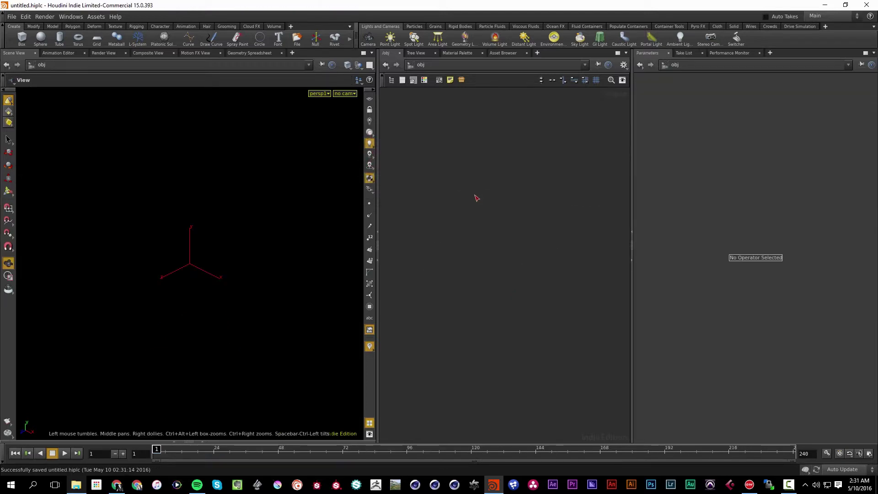
Step: Save the new scene as HT2 Particle Strands TUTORIAL.hiplc in the HoudiniTutorial2_Particle_Strands folder
{"action": "left_click", "coordinate": [11, 17]}
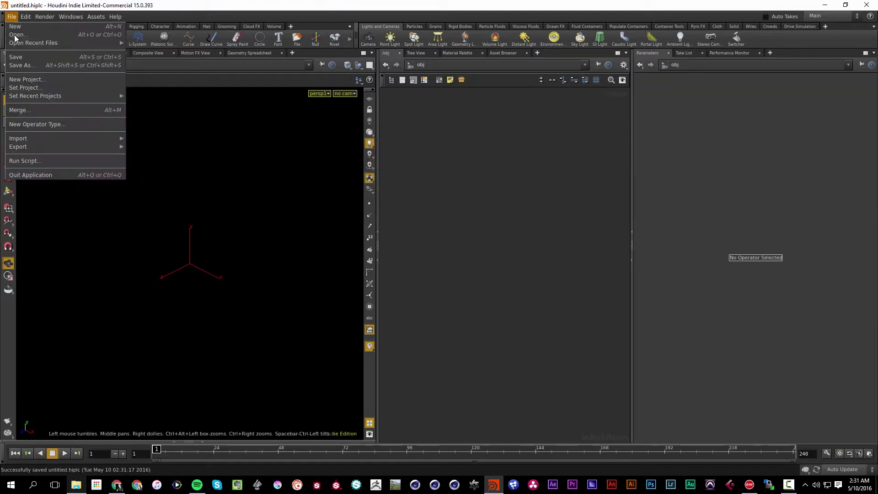
{"action": "left_click", "coordinate": [22, 60]}
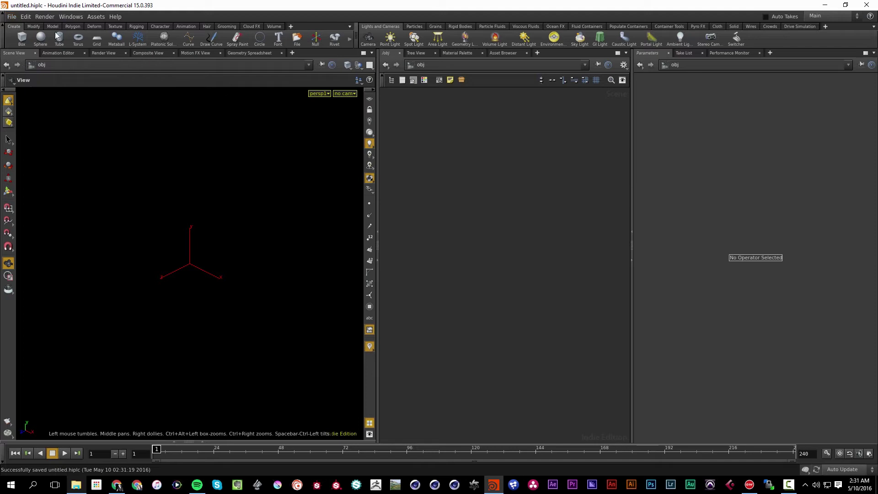
{"action": "left_click", "coordinate": [12, 16]}
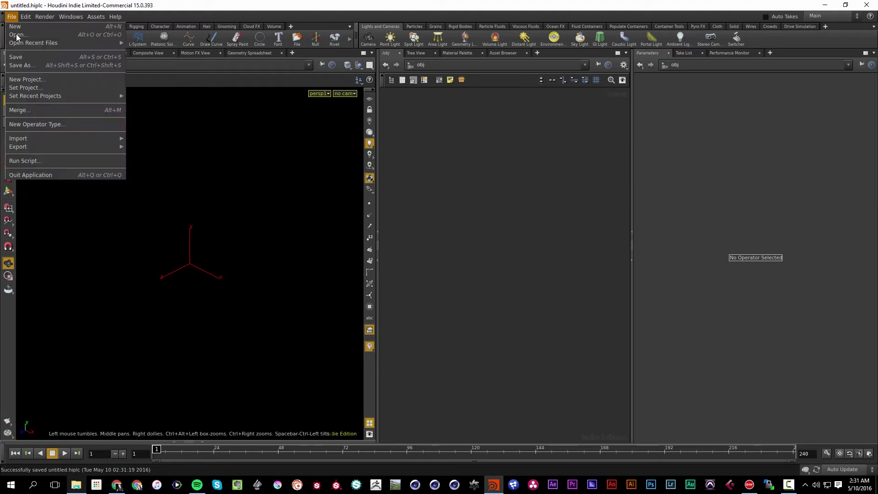
{"action": "left_click", "coordinate": [33, 65]}
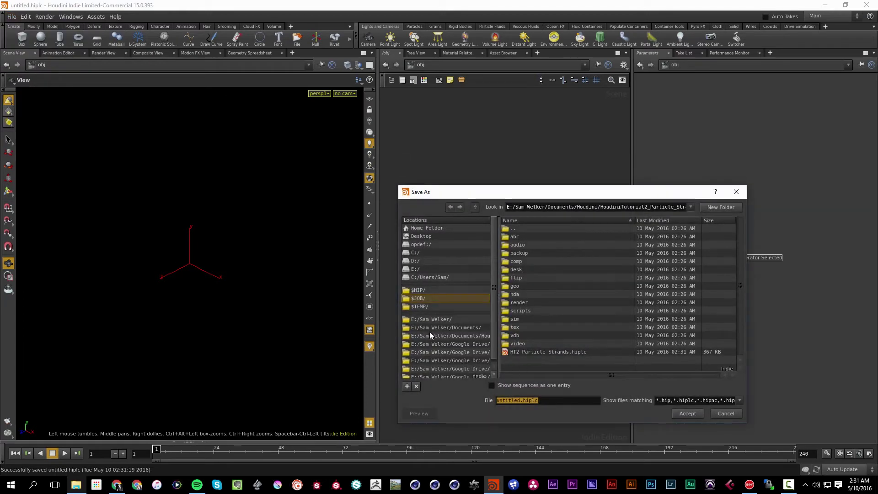
{"action": "left_click", "coordinate": [449, 336]}
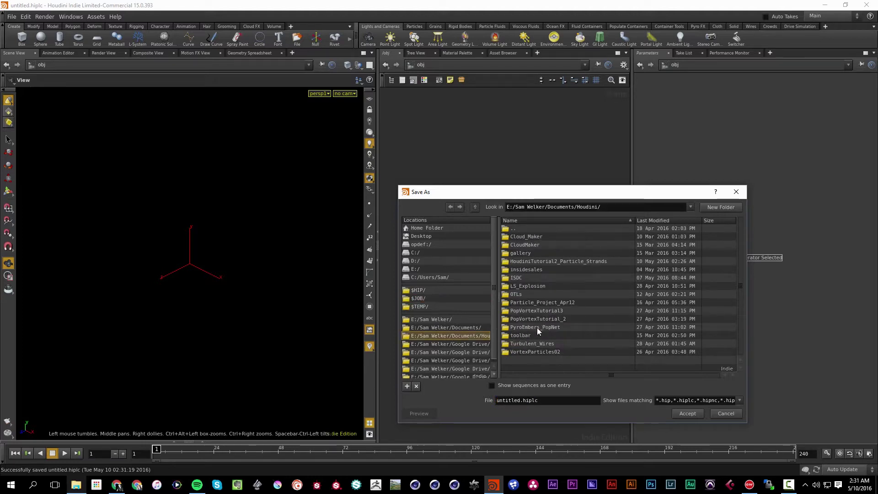
{"action": "double_click", "coordinate": [542, 262]}
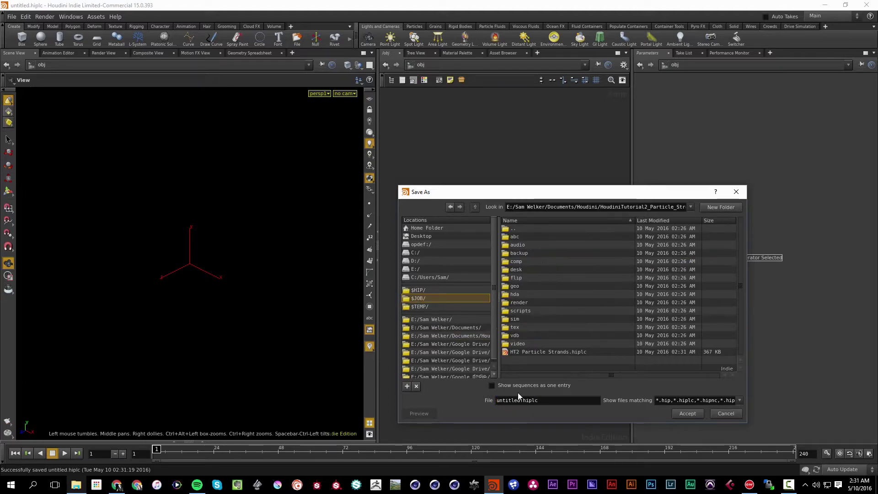
{"action": "left_click", "coordinate": [527, 352]}
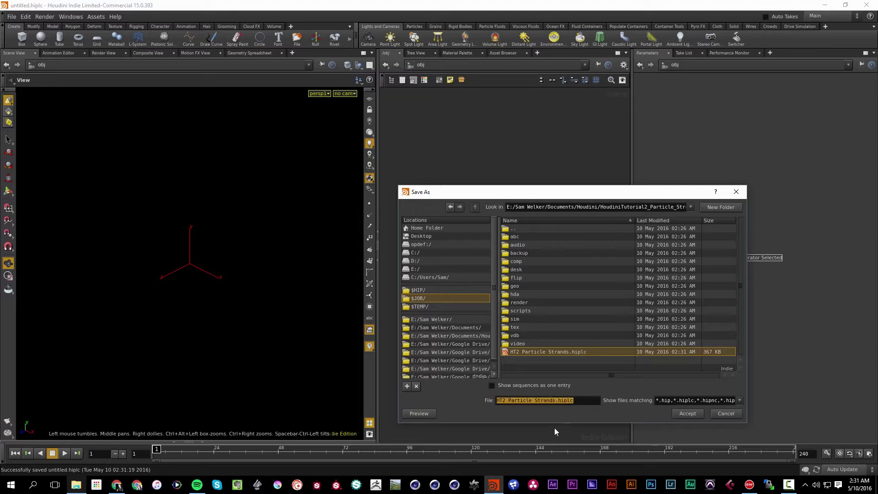
{"action": "left_click", "coordinate": [555, 401]}
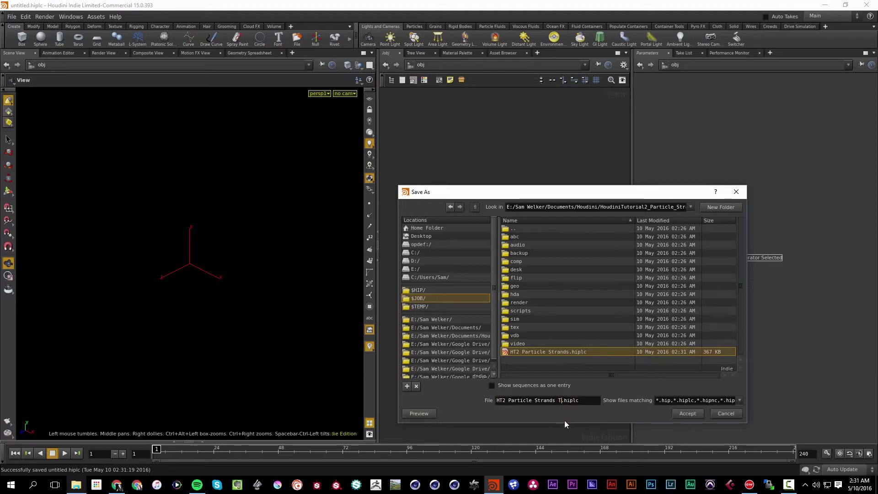
{"action": "key", "text": "Return"}
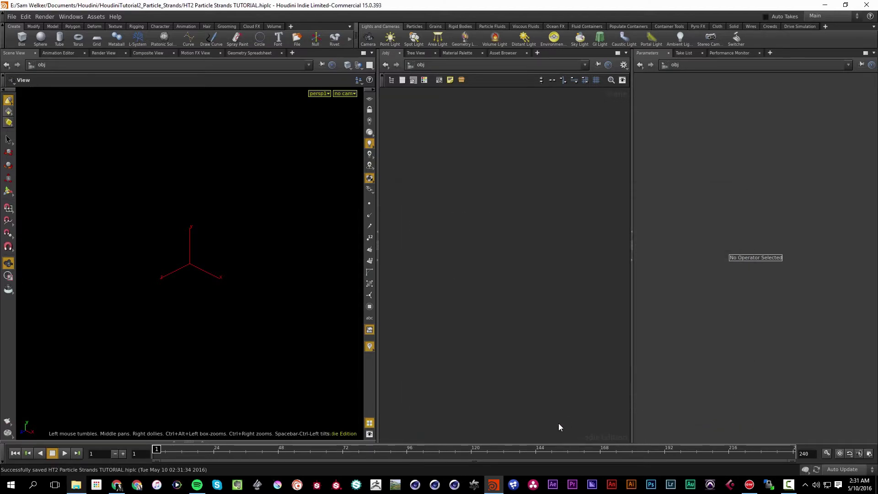
Step: Create a grid object at the object level and rename it Particle_Emitter
{"action": "key", "text": "Tab"}
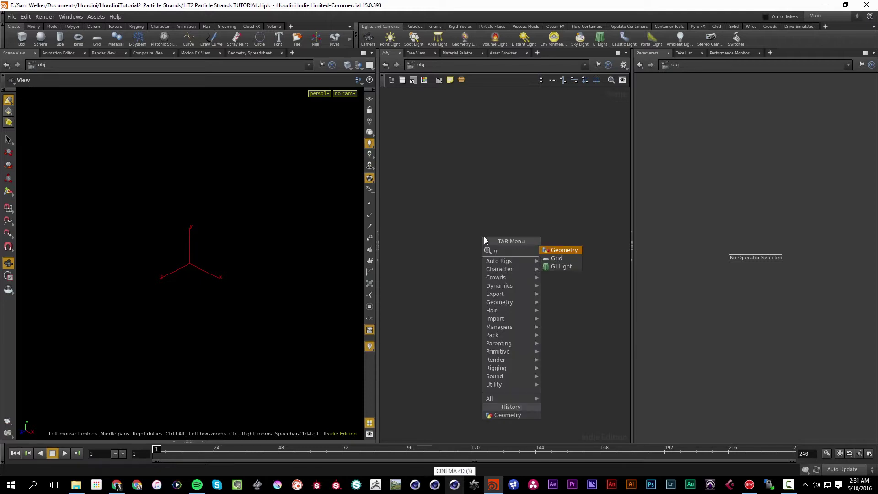
{"action": "key", "text": "Escape"}
{"action": "left_click", "coordinate": [484, 237]}
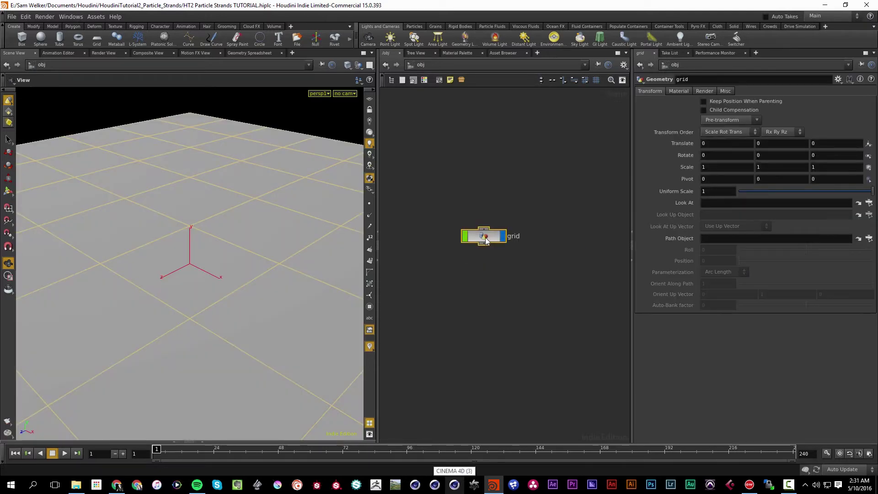
{"action": "double_click", "coordinate": [522, 236]}
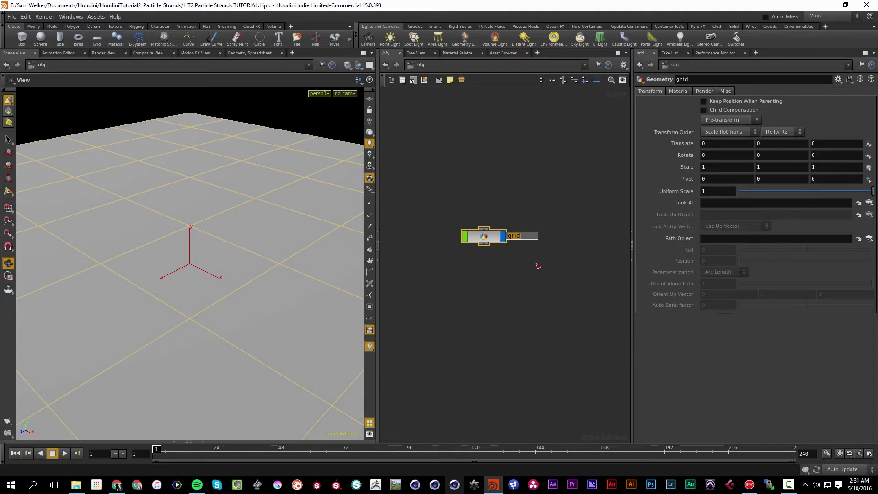
{"action": "type", "text": "Particle_Emitter"}
{"action": "key", "text": "Return"}
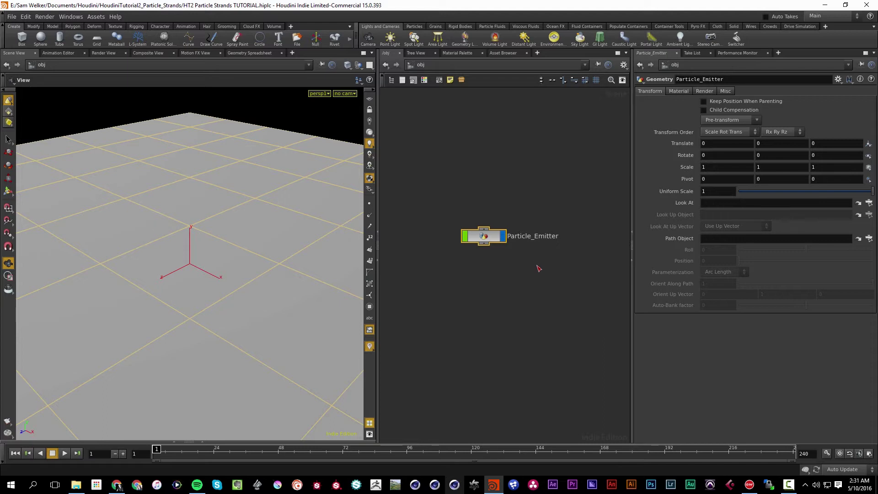
Step: Add a Geometry object below Particle_Emitter and rename it Strands
{"action": "key", "text": "Tab"}
{"action": "type", "text": "ge"}
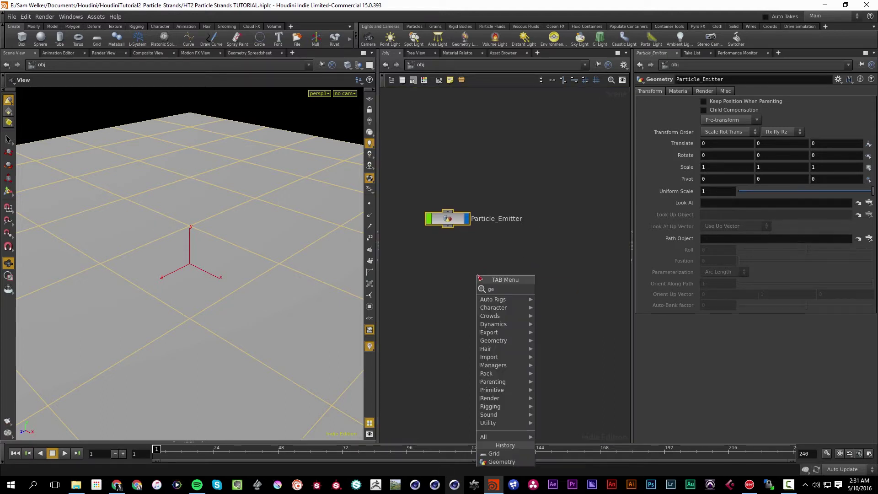
{"action": "key", "text": "Return"}
{"action": "left_click", "coordinate": [478, 276]}
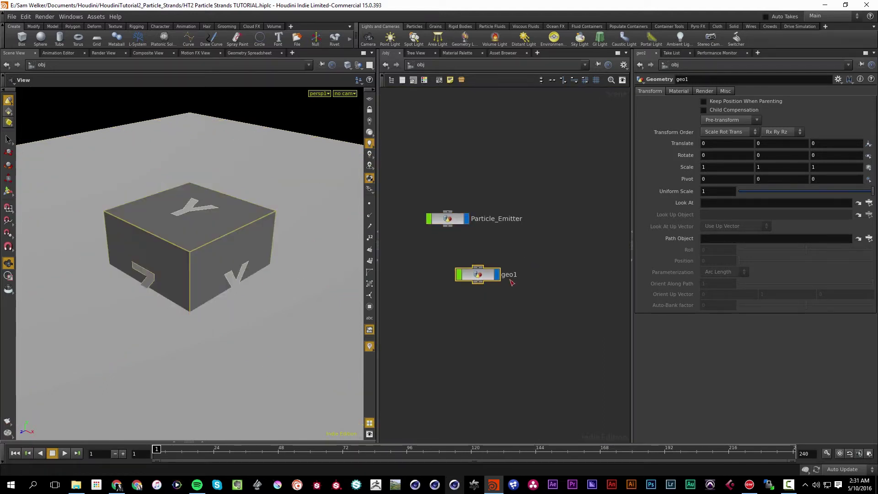
{"action": "double_click", "coordinate": [516, 275]}
{"action": "type", "text": "STrandstrands"}
{"action": "key", "text": "Return"}
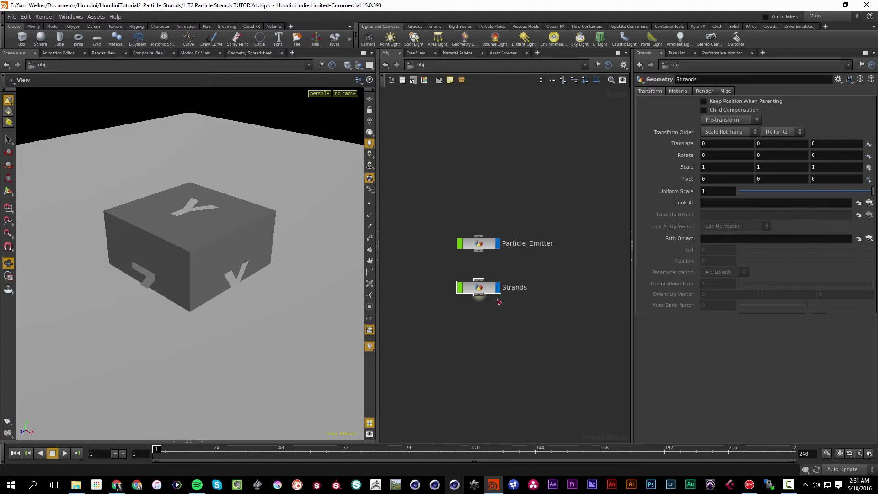
Step: Delete the default file node inside the Strands object
{"action": "double_click", "coordinate": [478, 275]}
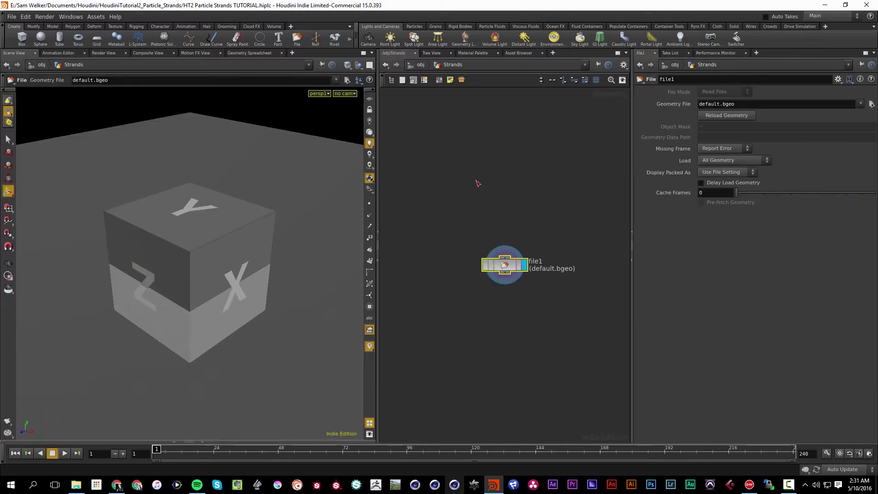
{"action": "left_click_drag", "start_coordinate": [456, 125], "coordinate": [508, 334]}
{"action": "key", "text": "Delete"}
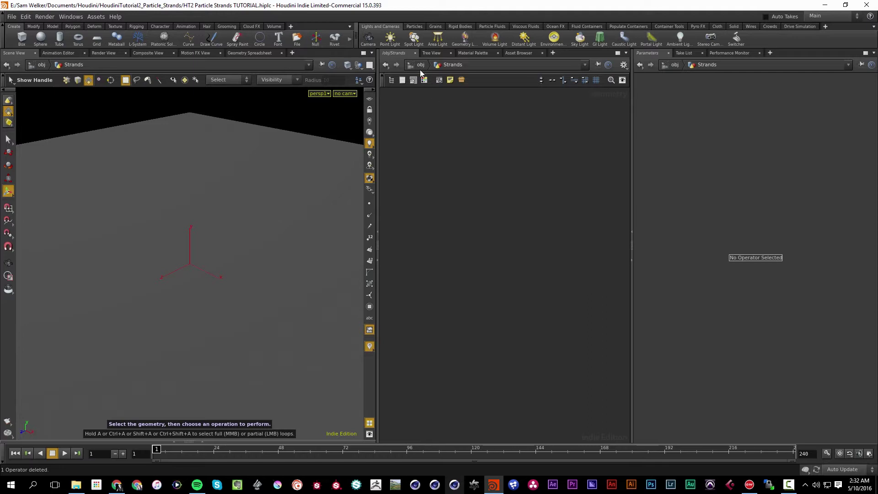
Step: Add an Object Merge node to the empty Strands network
{"action": "left_click", "coordinate": [10, 263]}
{"action": "scroll", "coordinate": [176, 239], "scroll_direction": "down", "scroll_amount": 3}
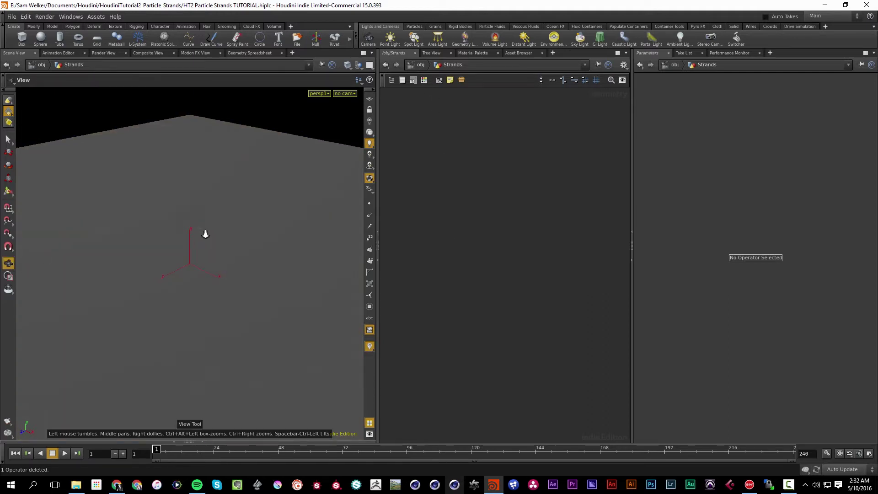
{"action": "key", "text": "Tab"}
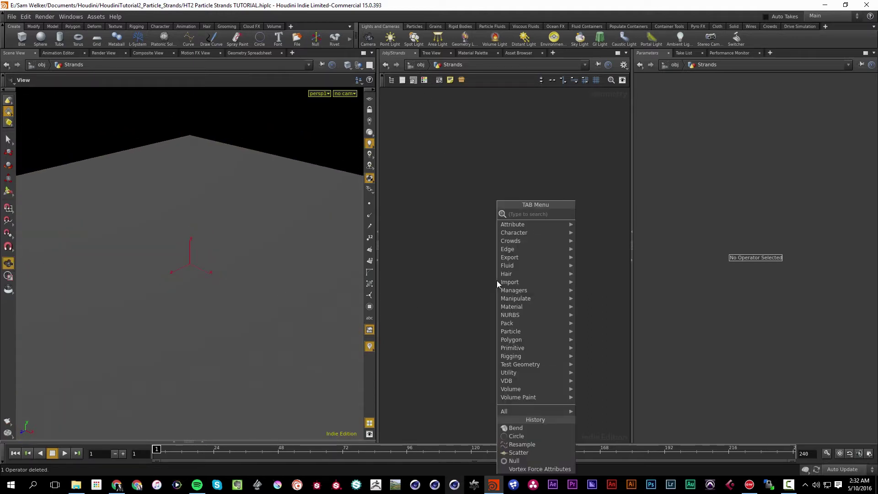
{"action": "type", "text": "om"}
{"action": "key", "text": "Return"}
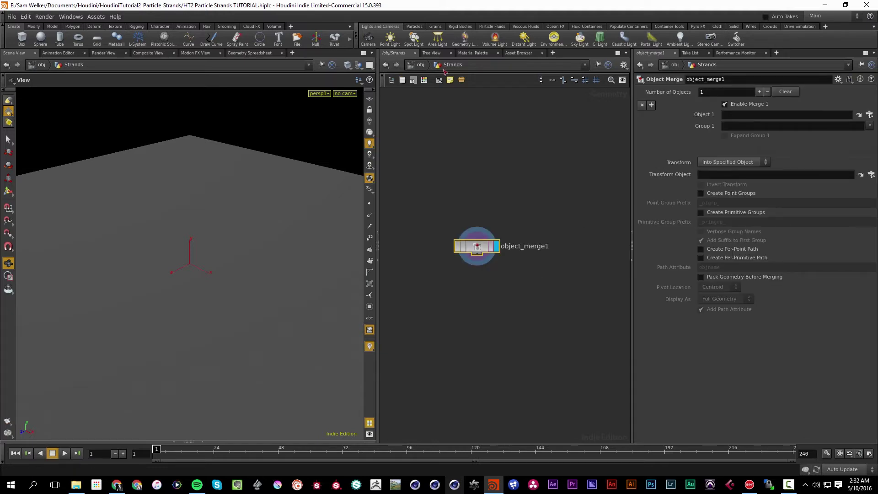
Step: Check the grid inside Particle_Emitter and set Object 1 of the Strands object merge to /obj/Particle_Emitter
{"action": "left_click", "coordinate": [418, 65]}
{"action": "double_click", "coordinate": [478, 243]}
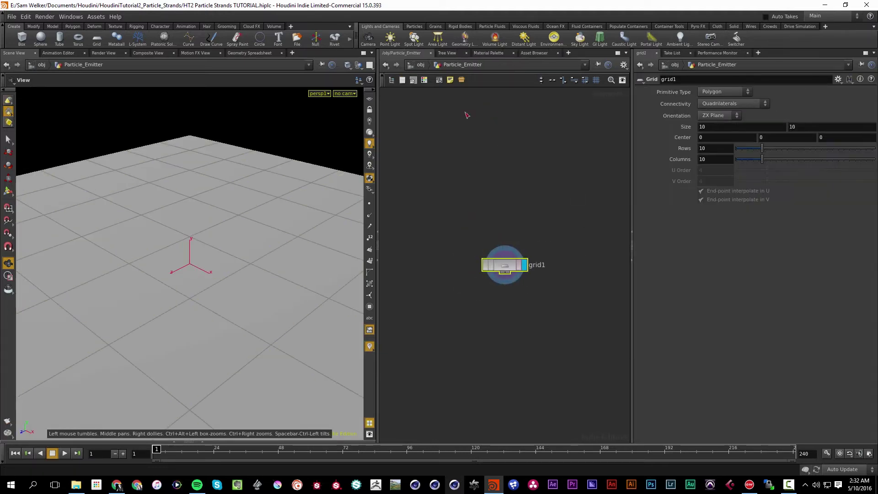
{"action": "left_click", "coordinate": [418, 65]}
{"action": "double_click", "coordinate": [479, 286]}
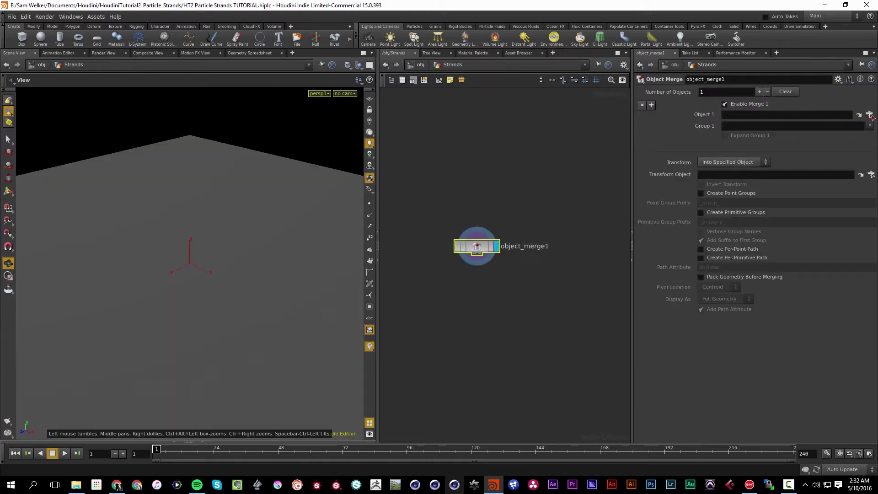
{"action": "left_click", "coordinate": [869, 115]}
{"action": "left_click", "coordinate": [804, 60]}
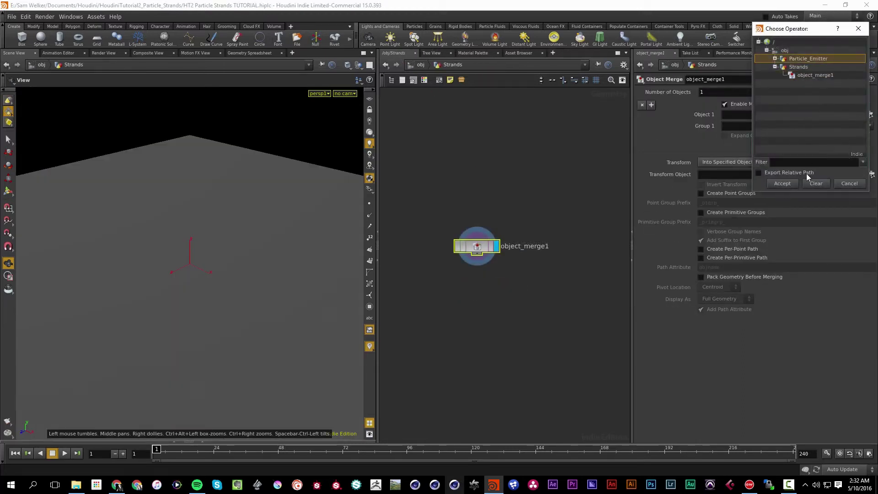
{"action": "left_click", "coordinate": [774, 58]}
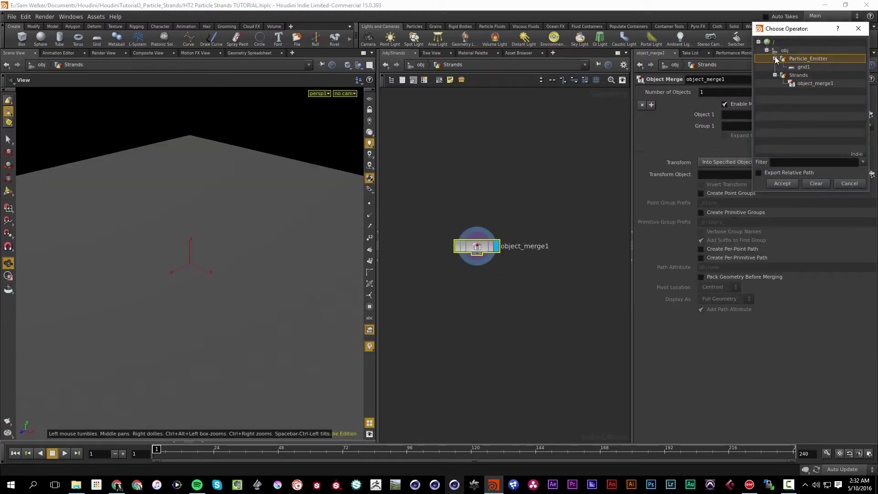
{"action": "left_click", "coordinate": [794, 184]}
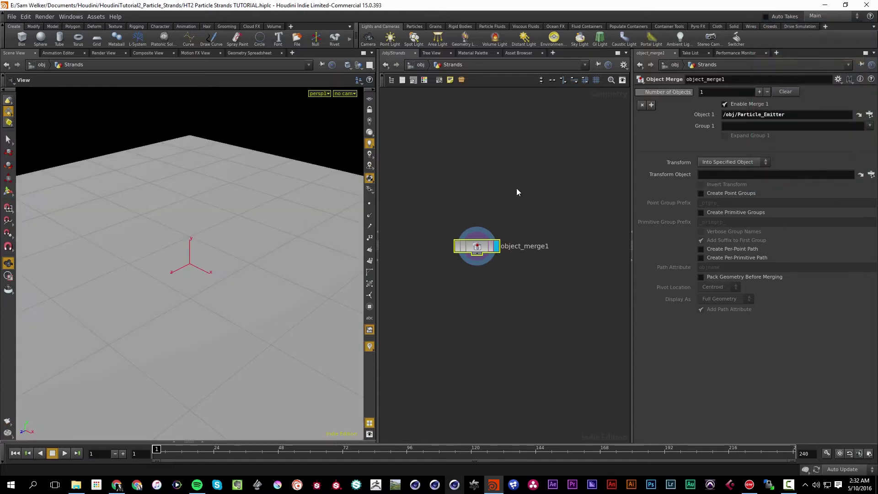
Step: Add a POP Network node inside Strands, fed by the object merge through its first input, and display its result
{"action": "left_click", "coordinate": [412, 67]}
{"action": "double_click", "coordinate": [526, 247]}
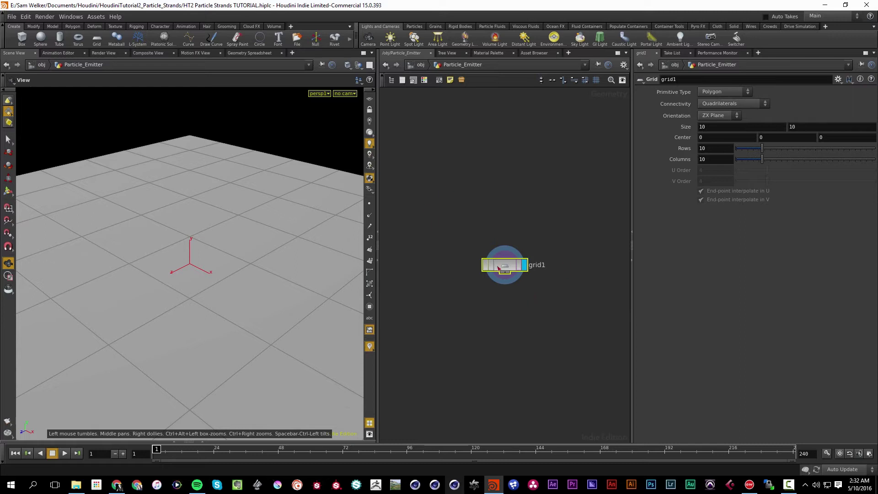
{"action": "left_click", "coordinate": [420, 65]}
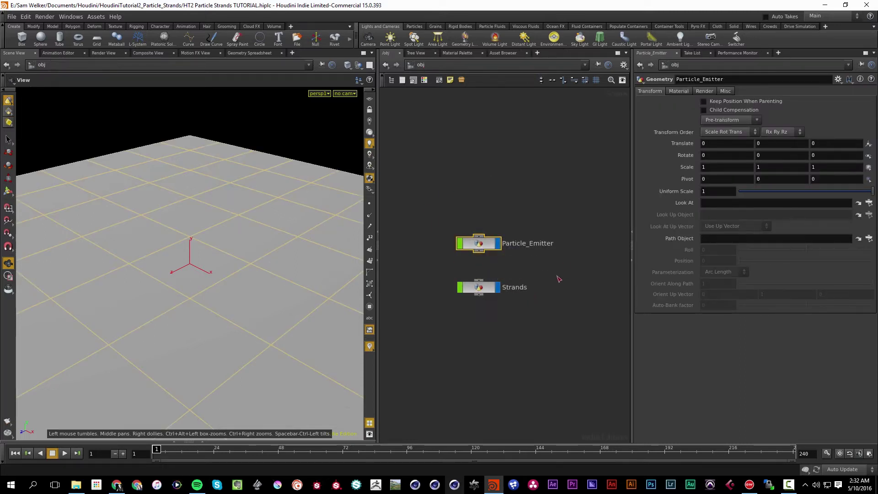
{"action": "double_click", "coordinate": [494, 288]}
{"action": "key", "text": "Tab"}
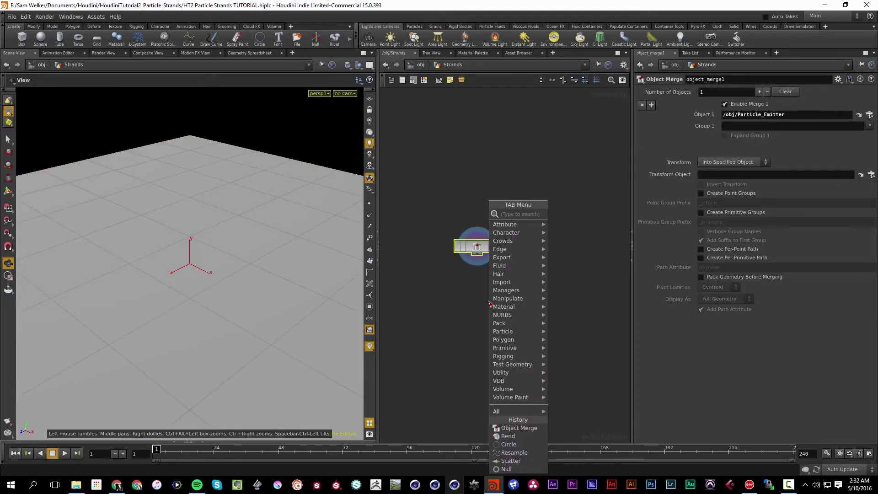
{"action": "type", "text": "pop"}
{"action": "key", "text": "Return"}
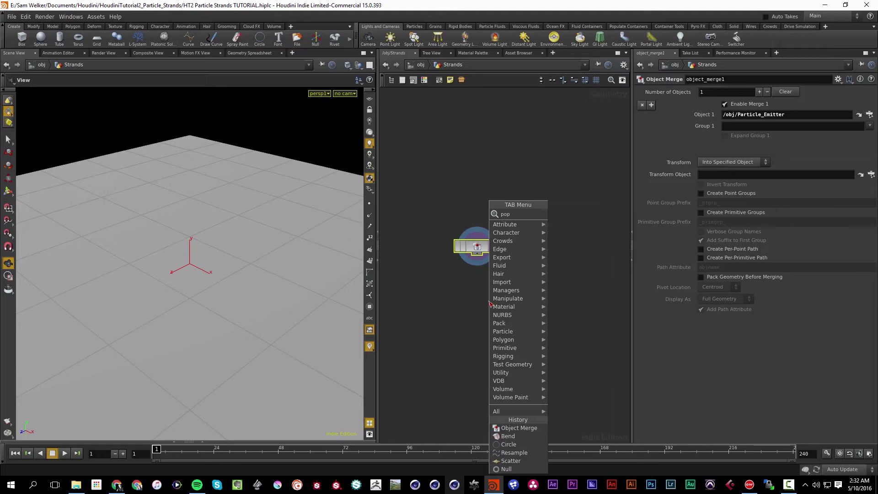
{"action": "left_click", "coordinate": [488, 301]}
{"action": "left_click_drag", "start_coordinate": [476, 259], "coordinate": [474, 293]}
{"action": "left_click", "coordinate": [510, 301]}
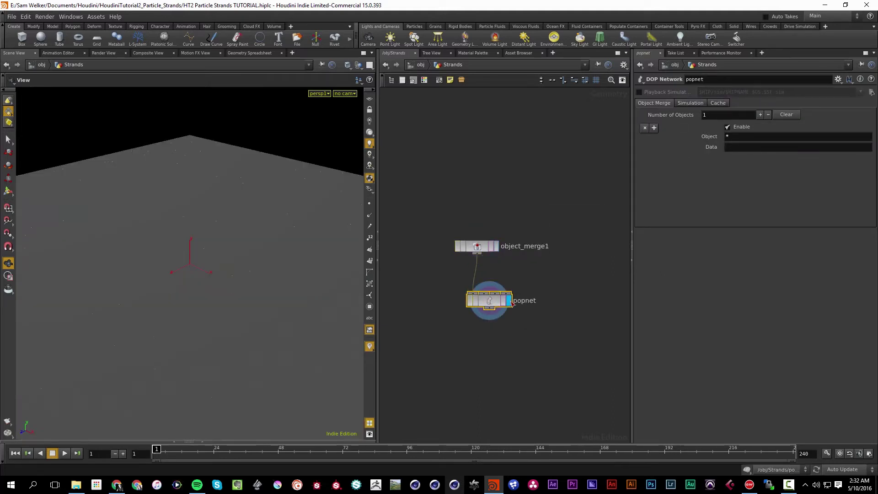
Step: Tidy the node layout in Strands and play the particle simulation from inside the POP network
{"action": "key", "text": "l"}
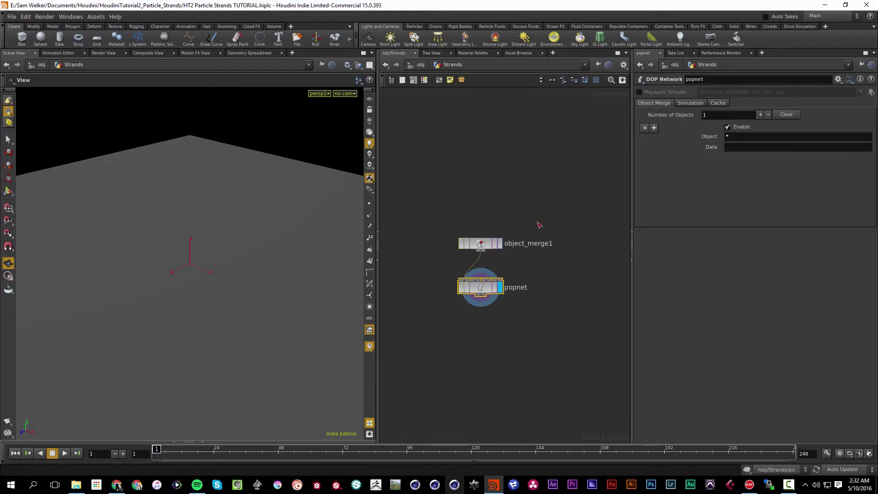
{"action": "double_click", "coordinate": [480, 287]}
{"action": "left_click", "coordinate": [65, 452]}
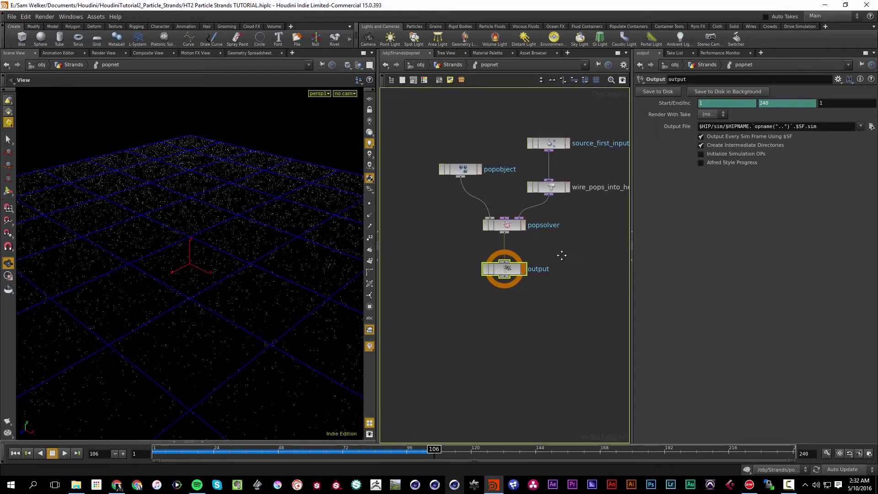
Step: Insert a POP Wind between source_first_input and wire_pops_into_here, set its noise Amplitude to 1, and return to the Strands network
{"action": "key", "text": "h"}
{"action": "key", "text": "Tab"}
{"action": "type", "text": "pop wind"}
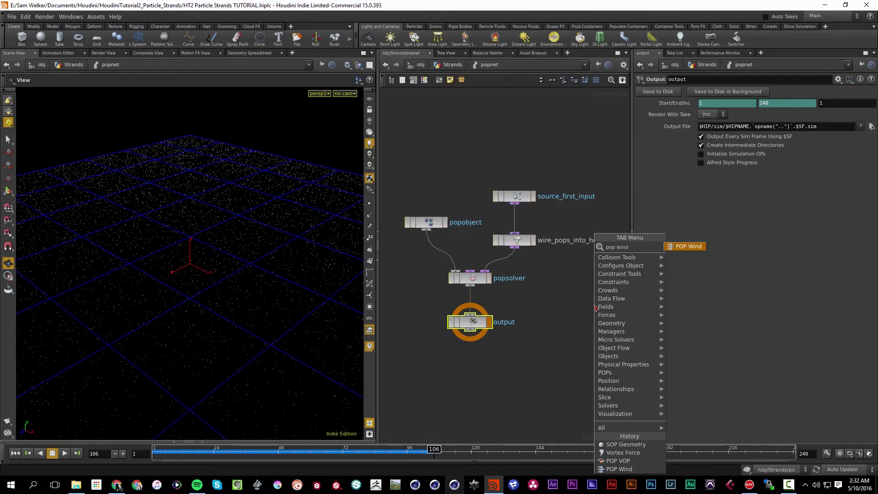
{"action": "key", "text": "Return"}
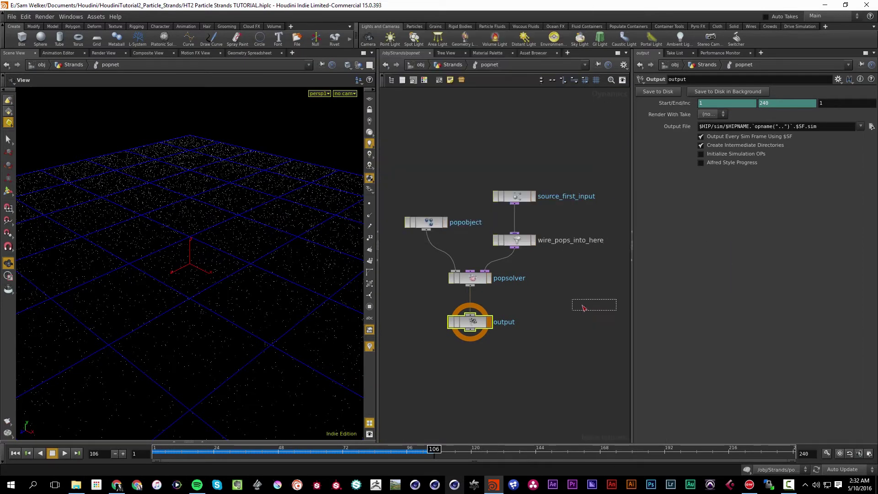
{"action": "left_click", "coordinate": [531, 224]}
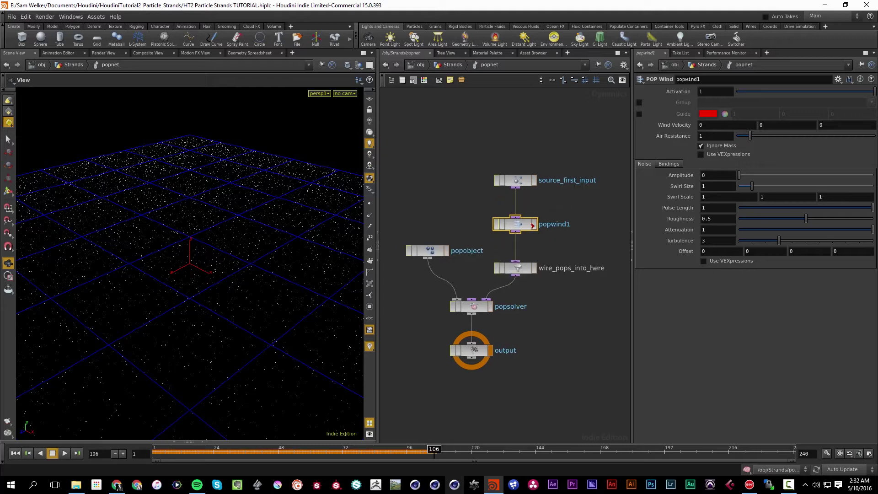
{"action": "left_click", "coordinate": [722, 177]}
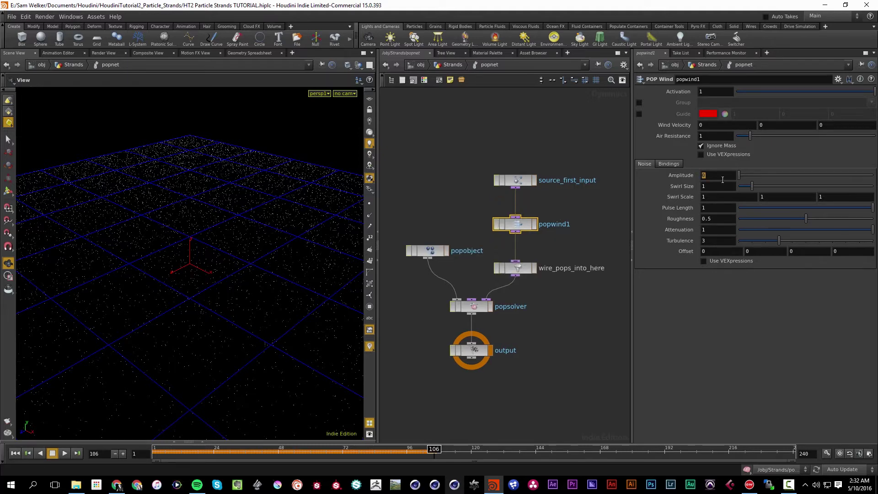
{"action": "left_click", "coordinate": [453, 65]}
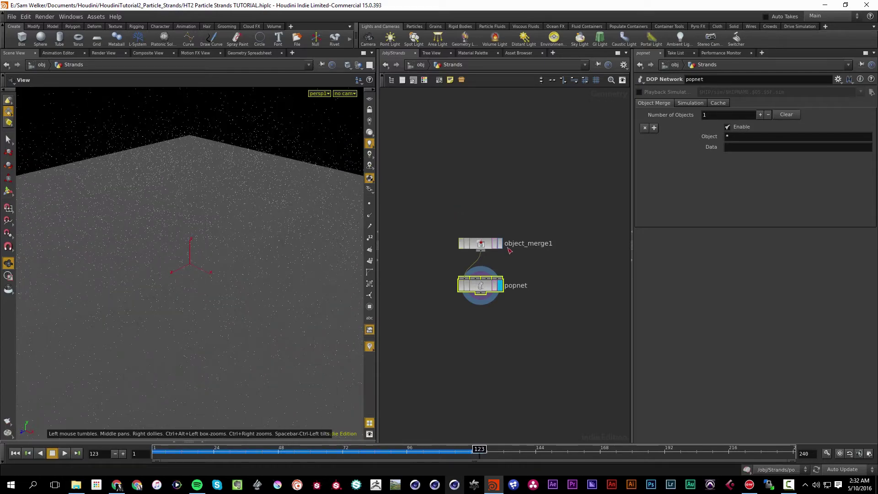
Step: Set the Const. Birth Rate of source_first_input inside the POP network to 50 and return to Strands
{"action": "double_click", "coordinate": [502, 293]}
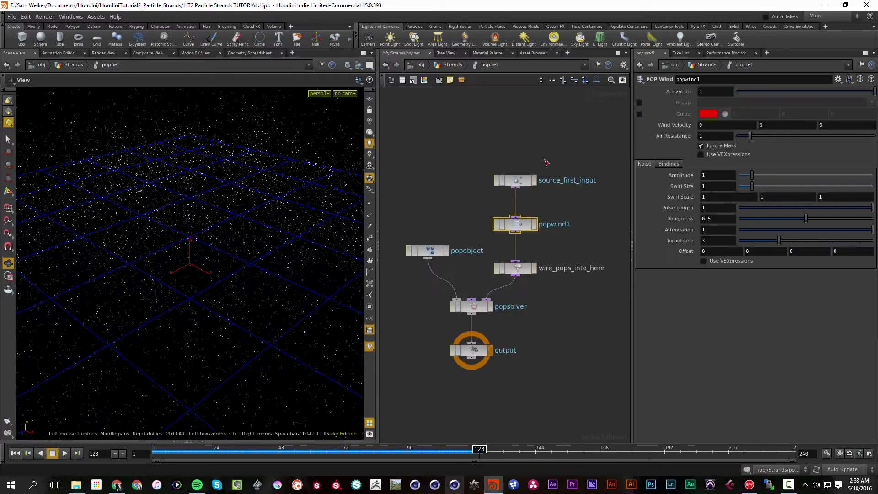
{"action": "left_click", "coordinate": [515, 183]}
{"action": "left_click", "coordinate": [682, 106]}
{"action": "left_click", "coordinate": [672, 104]}
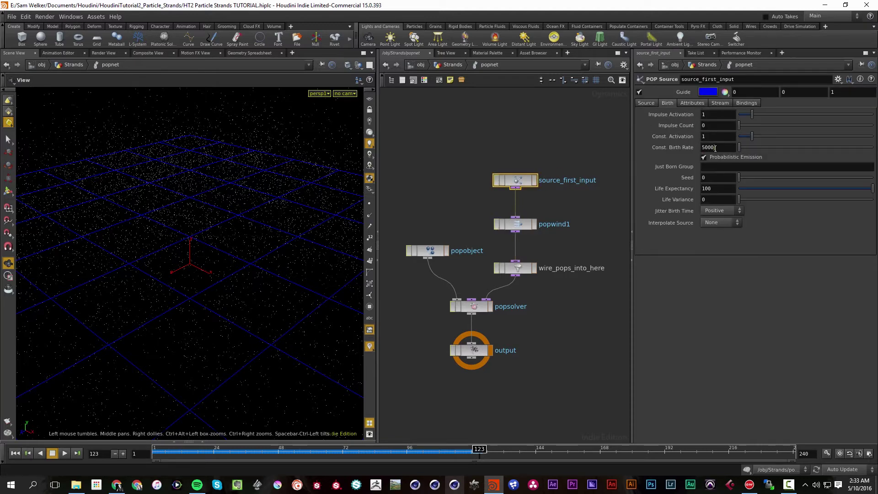
{"action": "left_click", "coordinate": [715, 148]}
{"action": "type", "text": "50"}
{"action": "key", "text": "Return"}
{"action": "left_click", "coordinate": [456, 65]}
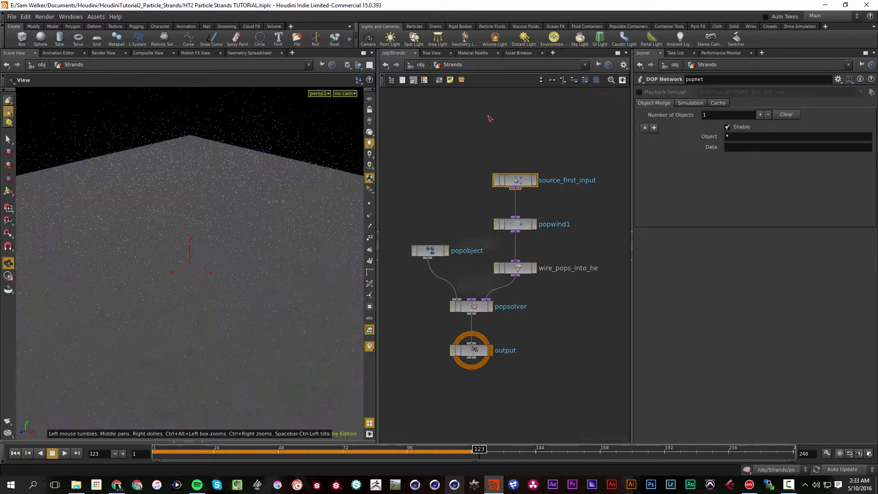
Step: Add a Trail node after popnet, display its result, and tidy the node layout
{"action": "key", "text": "ctrl+Up"}
{"action": "key", "text": "Tab"}
{"action": "mouse_move", "coordinate": [544, 236]}
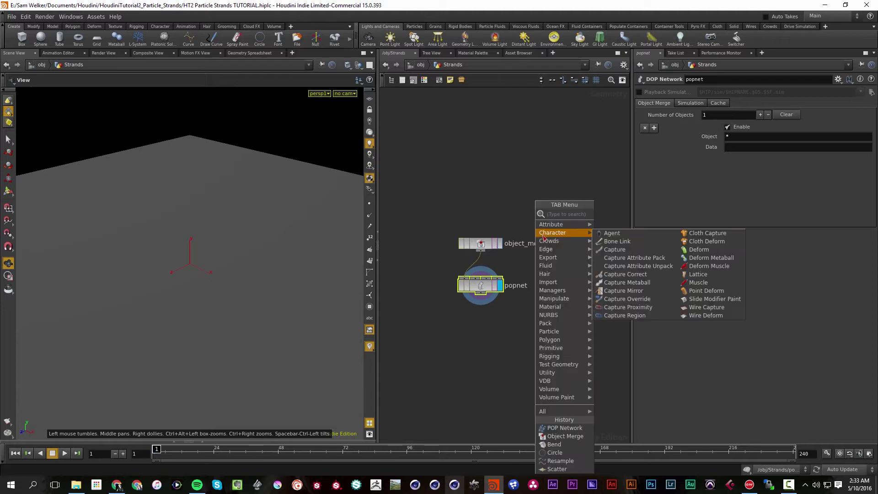
{"action": "type", "text": "trai"}
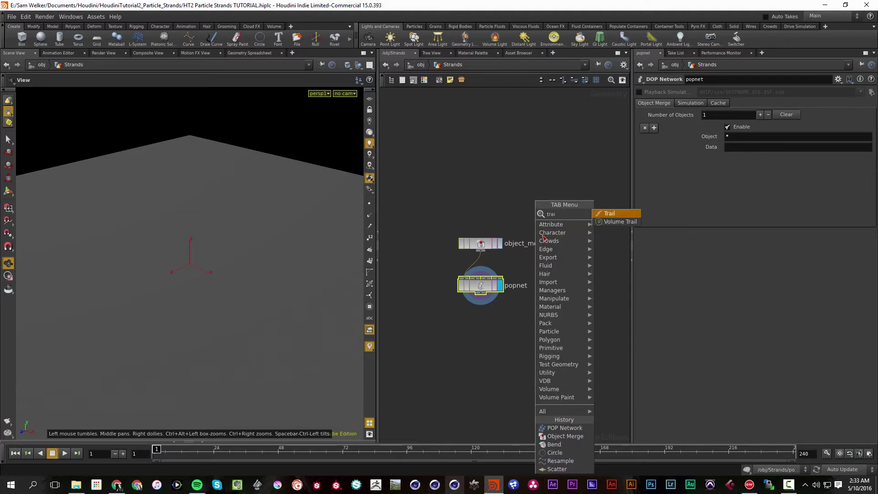
{"action": "key", "text": "Return"}
{"action": "left_click", "coordinate": [499, 335]}
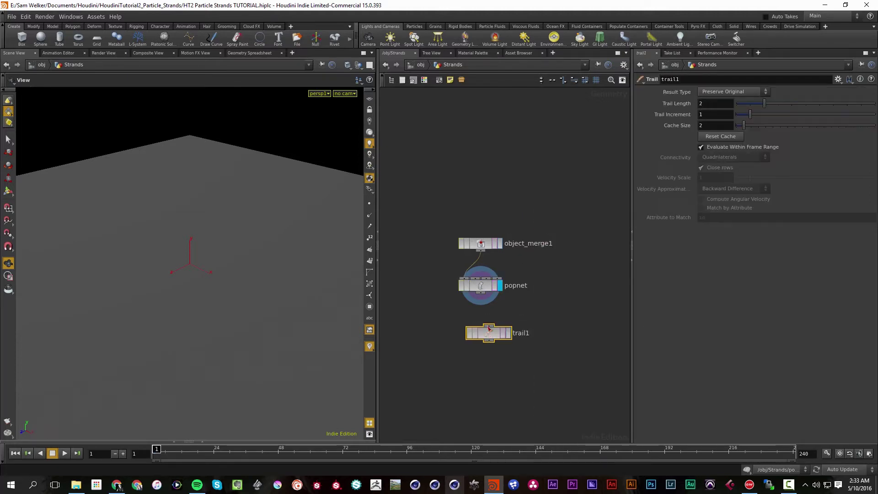
{"action": "left_click", "coordinate": [507, 333]}
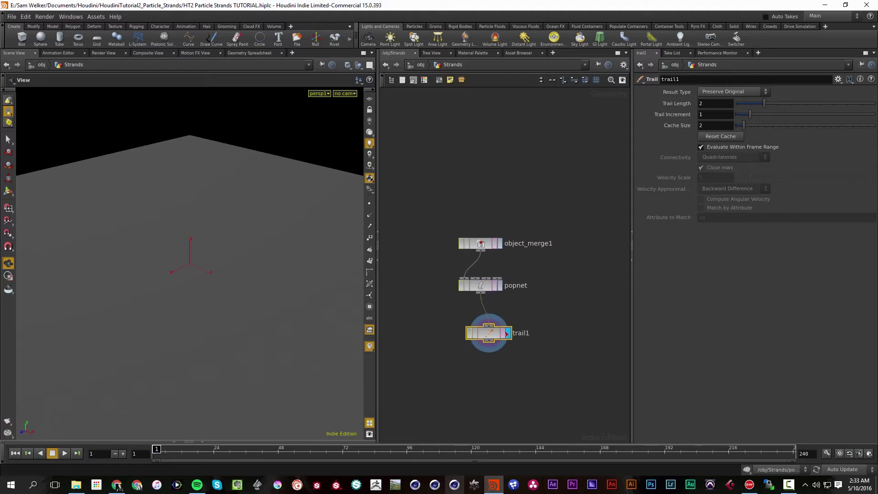
{"action": "key", "text": "l"}
Step: Preview the trails in the viewport, set the Trail Length to 20, and replay the simulation from the first frame
{"action": "key", "text": "Up"}
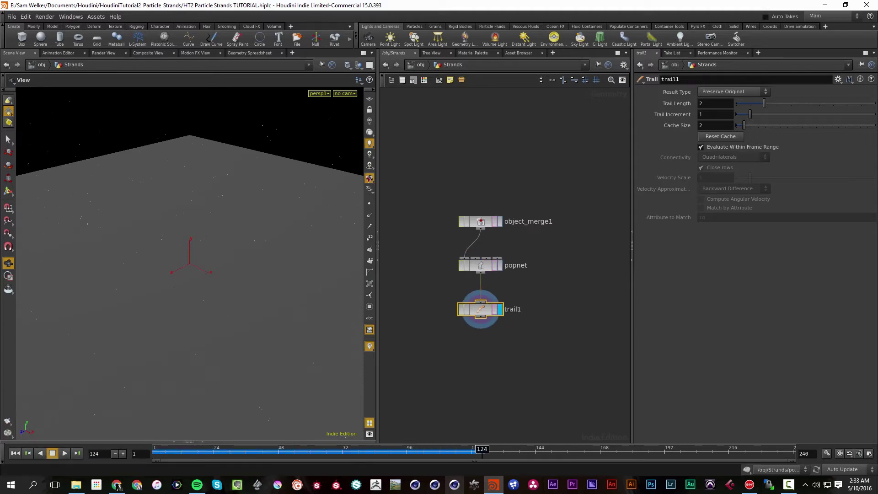
{"action": "right_click_drag", "start_coordinate": [106, 104], "coordinate": [405, 95]}
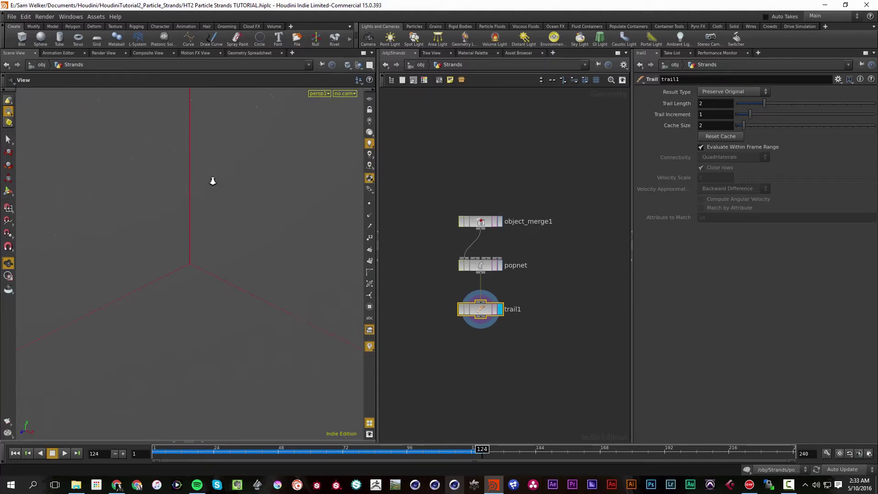
{"action": "left_click_drag", "start_coordinate": [211, 181], "coordinate": [207, 160]}
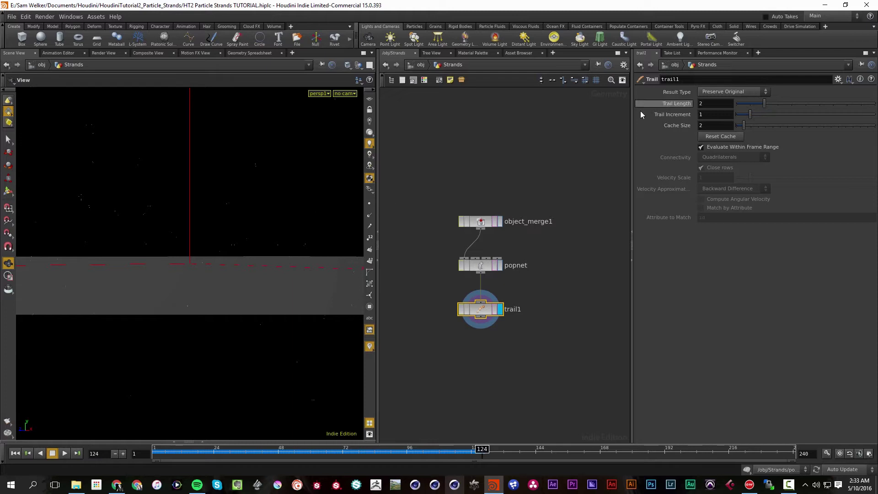
{"action": "left_click", "coordinate": [702, 104]}
{"action": "type", "text": "20"}
{"action": "key", "text": "Return"}
{"action": "key", "text": "ctrl+Up"}
{"action": "key", "text": "Up"}
{"action": "key", "text": "Up"}
Step: Set the Trail Length of trail1 to 300
{"action": "left_click_drag", "start_coordinate": [244, 229], "coordinate": [165, 233]}
{"action": "type", "text": "300"}
{"action": "key", "text": "Return"}
Step: Set the End frame in the global animation options to 300 and replay the trails from the first frame
{"action": "left_click", "coordinate": [869, 454]}
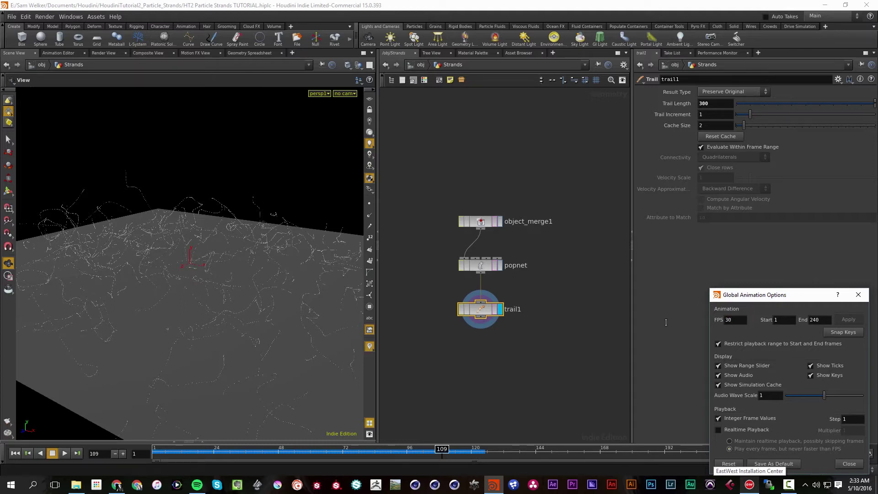
{"action": "type", "text": "300"}
{"action": "key", "text": "Return"}
{"action": "left_click", "coordinate": [847, 464]}
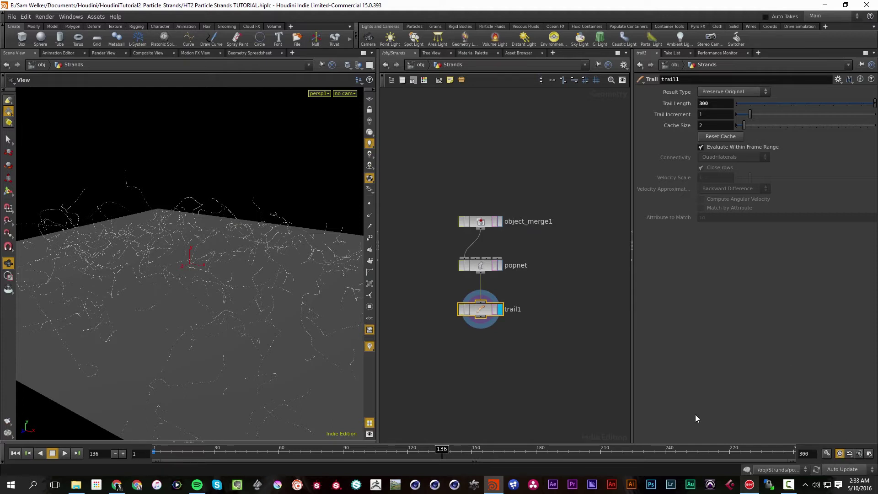
{"action": "key", "text": "ctrl+Up"}
{"action": "key", "text": "Up"}
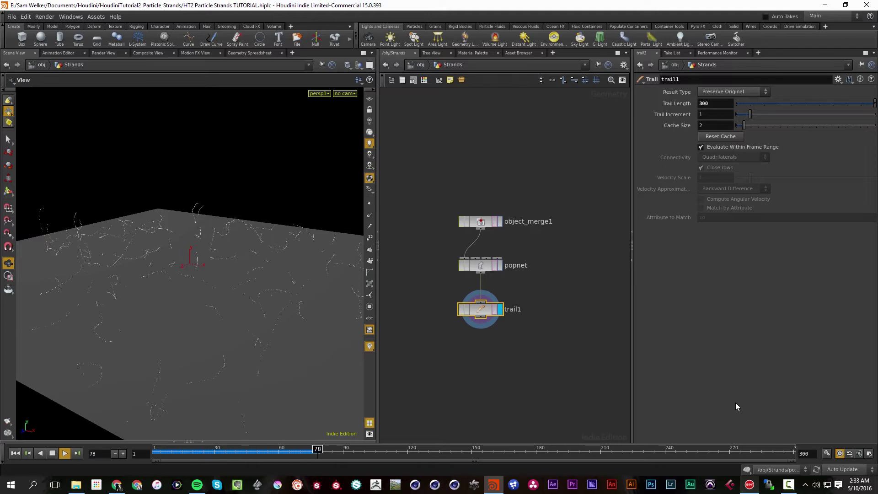
{"action": "key", "text": "Up"}
{"action": "left_click_drag", "start_coordinate": [227, 237], "coordinate": [181, 309]}
Step: Hide the Particle_Emitter object at the scene level and go back inside Strands
{"action": "left_click", "coordinate": [508, 380]}
{"action": "left_click", "coordinate": [418, 64]}
{"action": "left_click", "coordinate": [498, 243]}
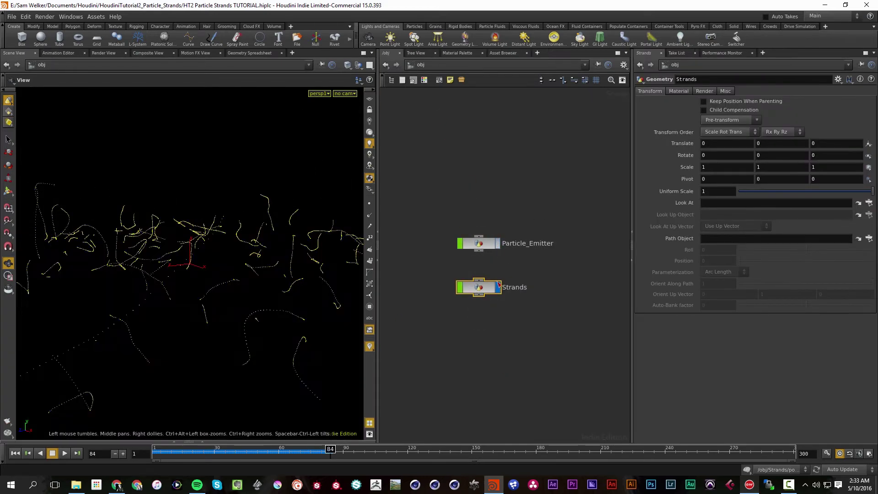
{"action": "double_click", "coordinate": [494, 290]}
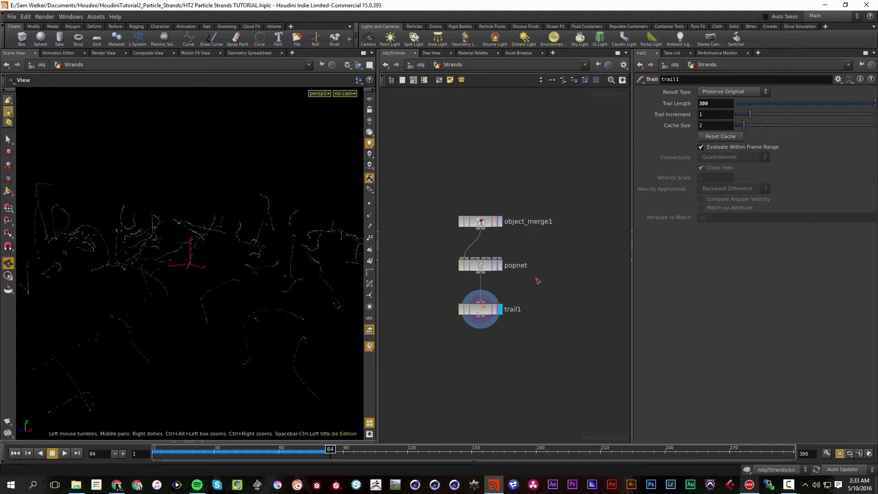
Step: Set the Trail node's Result Type to Connect as Polygons with Close rows off, and replay the strands
{"action": "left_click", "coordinate": [475, 314]}
{"action": "left_click", "coordinate": [731, 92]}
{"action": "left_click", "coordinate": [725, 117]}
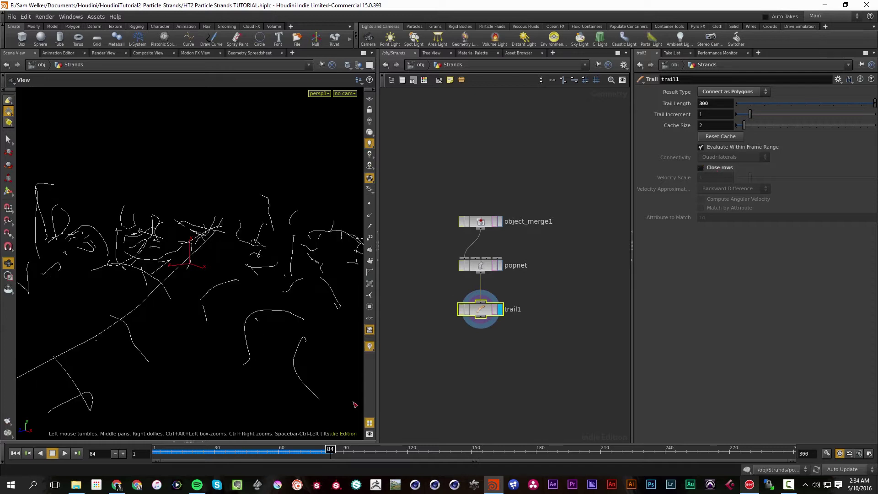
{"action": "left_click", "coordinate": [15, 453]}
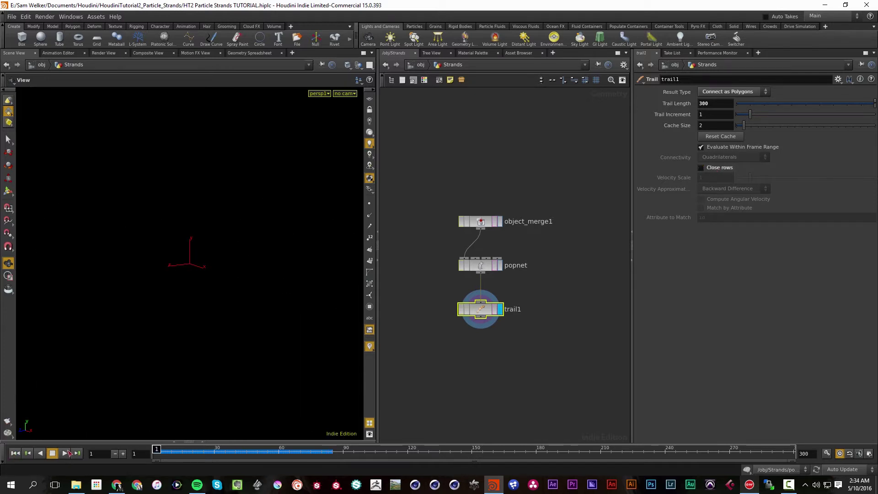
{"action": "left_click", "coordinate": [65, 453]}
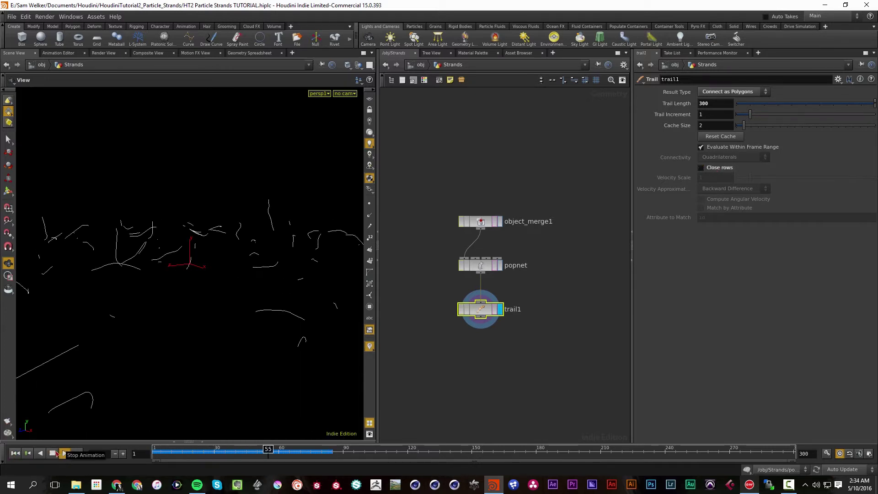
{"action": "left_click", "coordinate": [53, 452]}
{"action": "left_click_drag", "start_coordinate": [211, 336], "coordinate": [192, 320]}
Step: Add a Convert node fed by trail1
{"action": "key", "text": "Tab"}
{"action": "type", "text": "conv"}
{"action": "key", "text": "Return"}
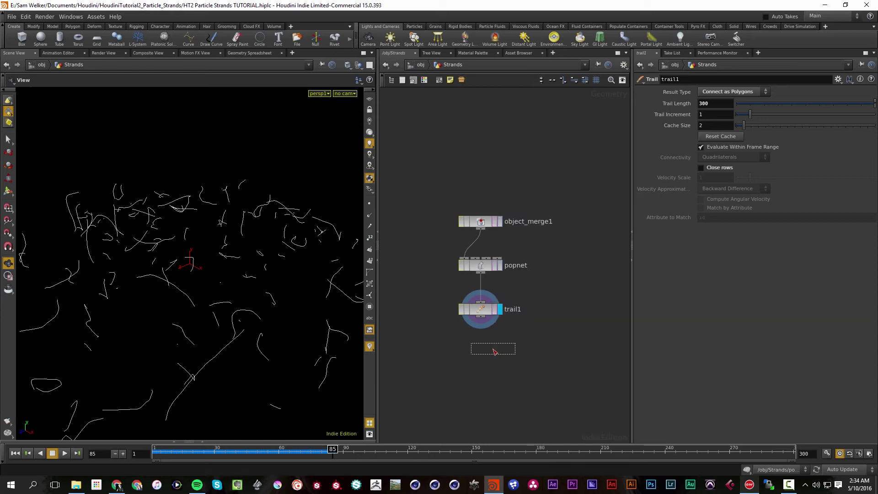
{"action": "left_click", "coordinate": [495, 352]}
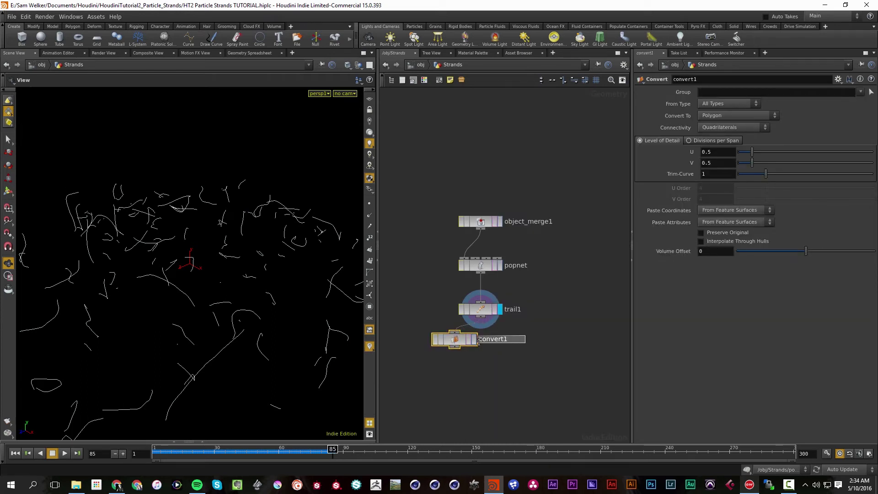
Step: Try Bezier Curve and NURBS Curve as the Convert node's output type, and restore Polygon
{"action": "left_click", "coordinate": [722, 116]}
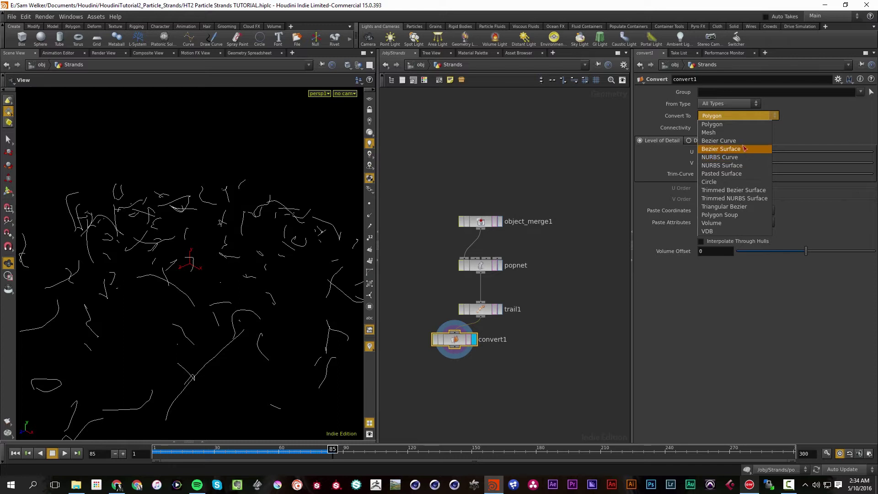
{"action": "left_click", "coordinate": [718, 140]}
{"action": "left_click", "coordinate": [734, 116]}
{"action": "left_click", "coordinate": [728, 158]}
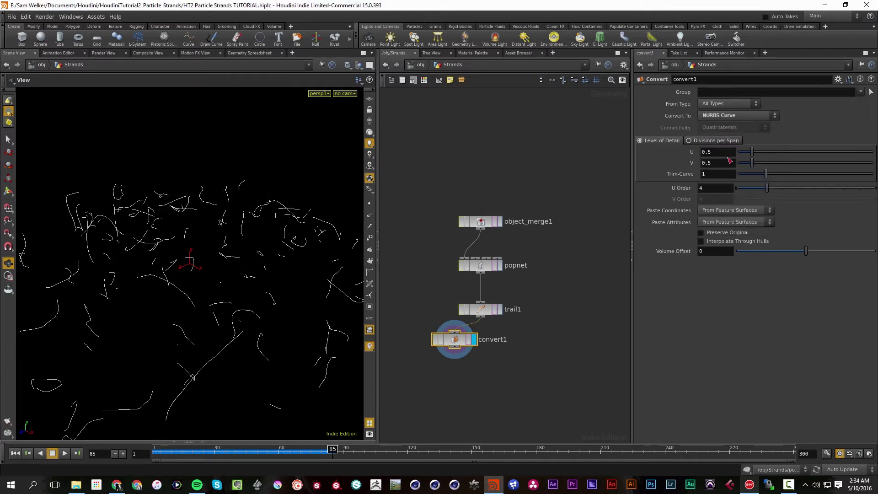
{"action": "left_click", "coordinate": [725, 115]}
{"action": "left_click", "coordinate": [725, 130]}
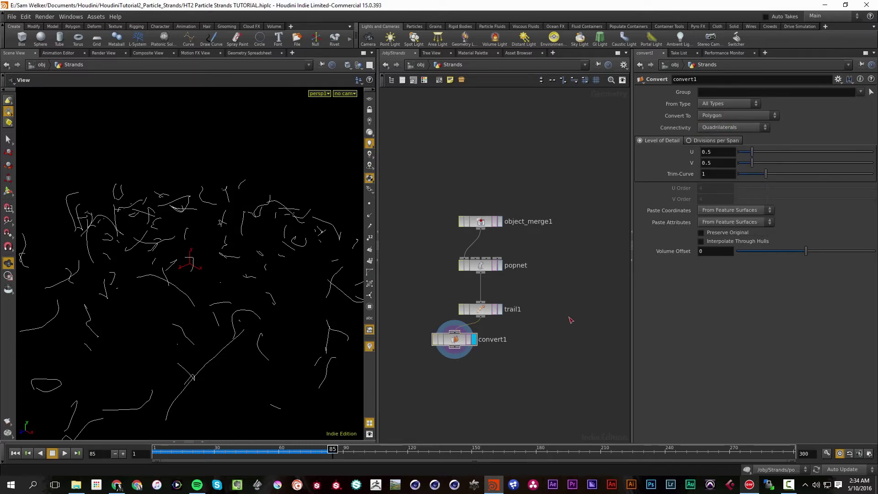
Step: Tidy the node layout and replay the converted strands from the first frame
{"action": "key", "text": "l"}
{"action": "key", "text": "ctrl+Up"}
{"action": "key", "text": "Up"}
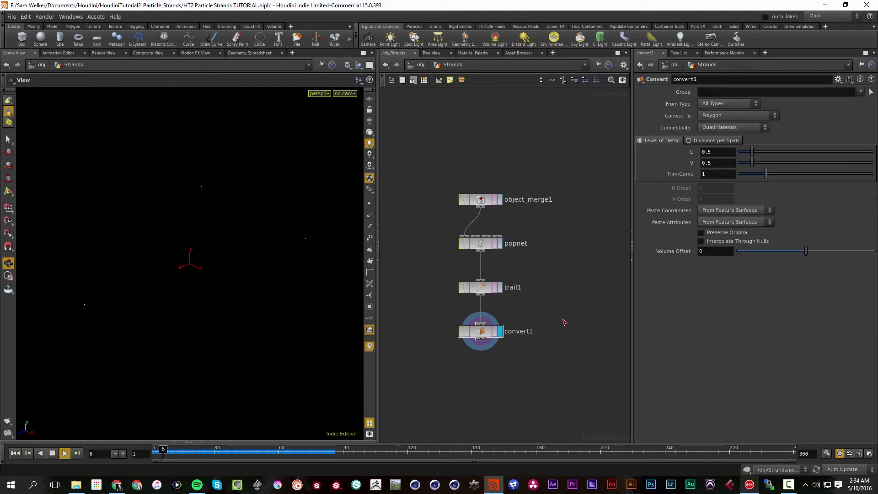
{"action": "key", "text": "Up"}
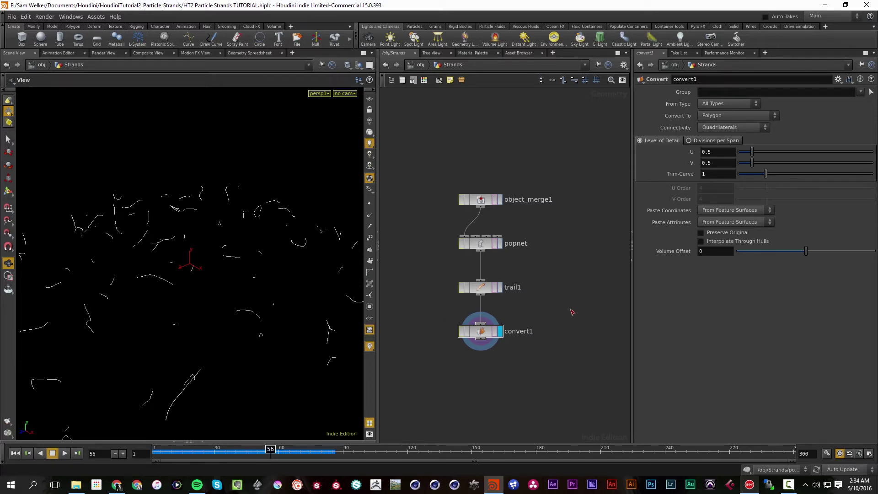
Step: Delete the POP Wind node inside the Strands POP network
{"action": "left_click", "coordinate": [418, 67]}
{"action": "double_click", "coordinate": [476, 287]}
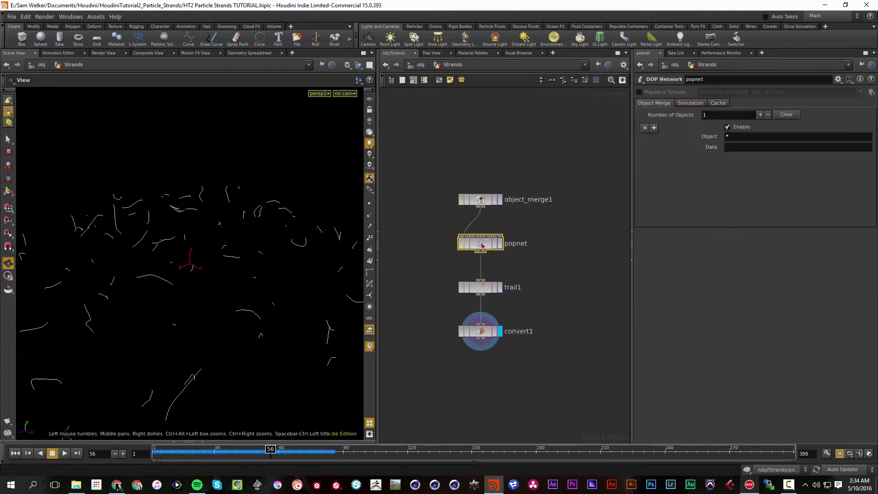
{"action": "double_click", "coordinate": [494, 240]}
{"action": "left_click", "coordinate": [521, 234]}
{"action": "key", "text": "Delete"}
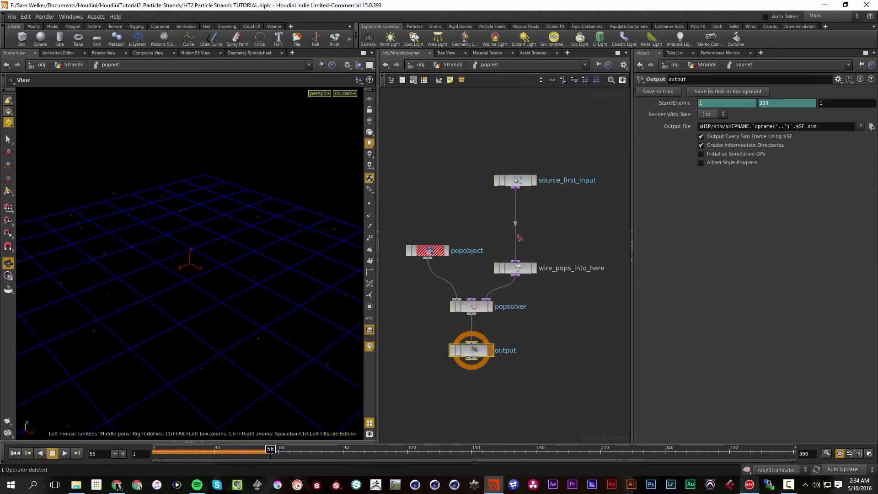
Step: Insert a POP VOP node between source_first_input and wire_pops_into_here
{"action": "key", "text": "Tab"}
{"action": "type", "text": "pop vop"}
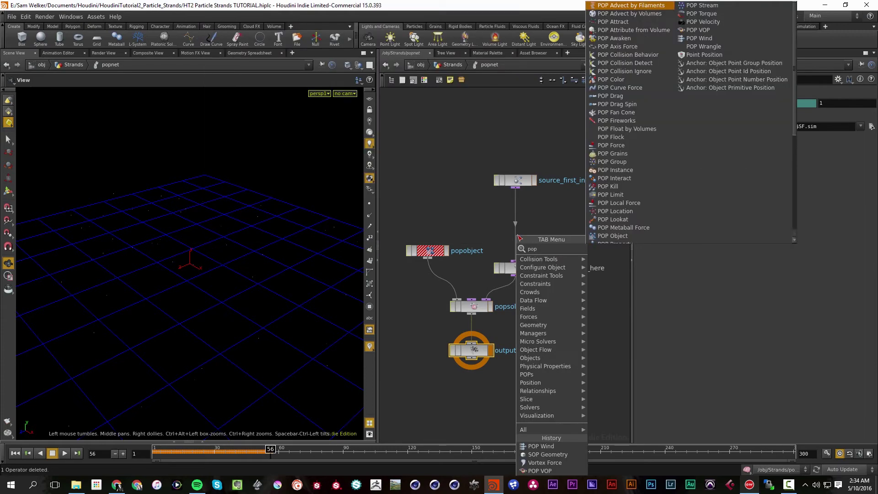
{"action": "key", "text": "Return"}
{"action": "left_click", "coordinate": [519, 235]}
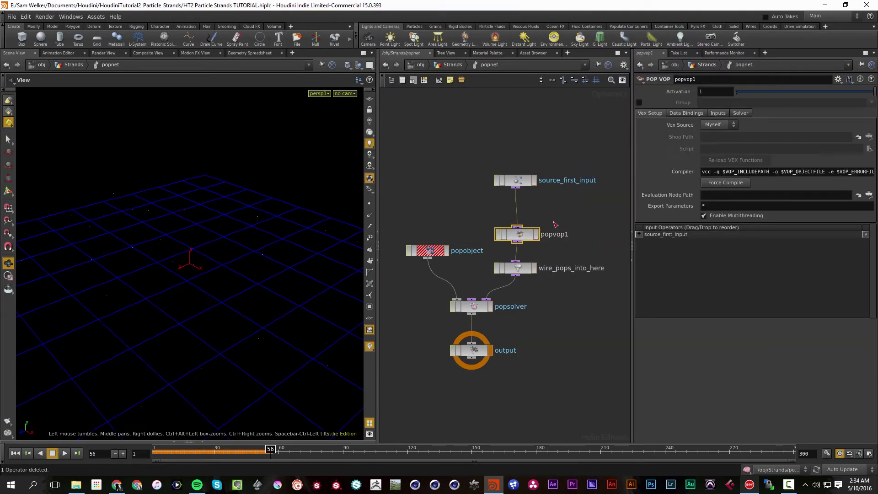
Step: Open the popvop1 network, widen the network editor, and space the geometry global and output nodes apart
{"action": "double_click", "coordinate": [525, 229]}
{"action": "middle_click_drag", "start_coordinate": [584, 176], "coordinate": [506, 190]}
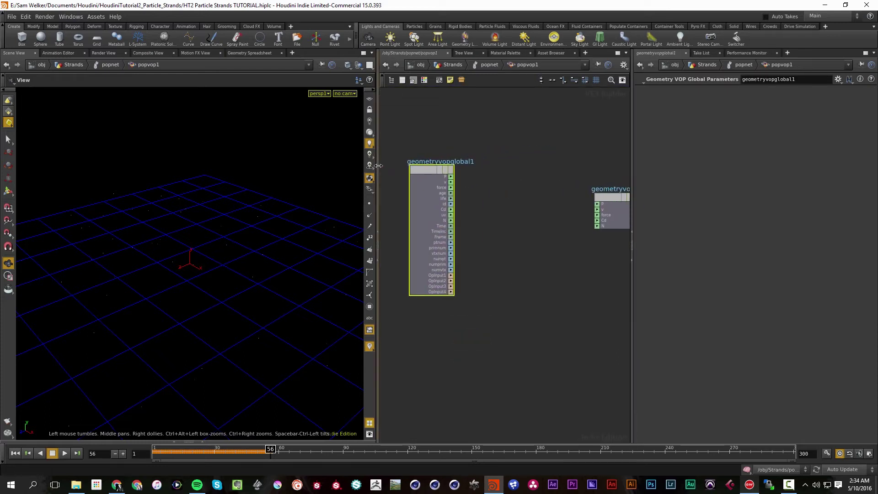
{"action": "left_click_drag", "start_coordinate": [379, 166], "coordinate": [330, 167]}
{"action": "left_click_drag", "start_coordinate": [610, 161], "coordinate": [679, 159]}
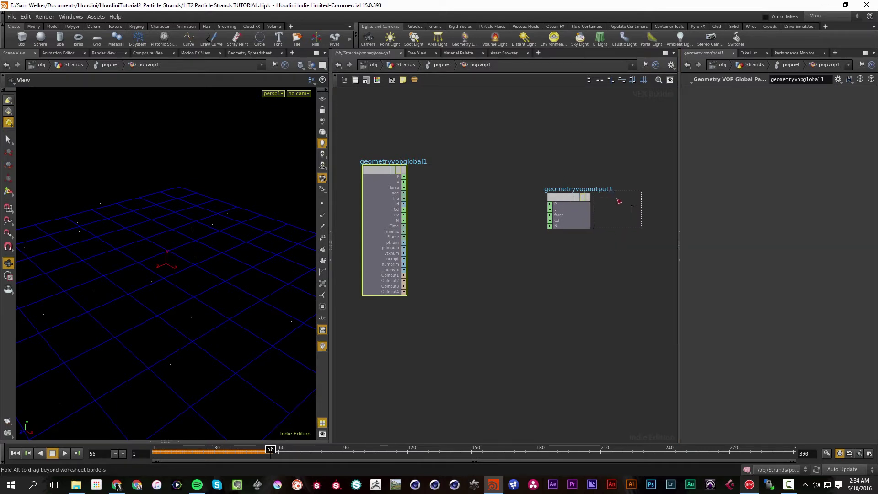
{"action": "left_click_drag", "start_coordinate": [566, 203], "coordinate": [618, 201]}
{"action": "left_click_drag", "start_coordinate": [388, 291], "coordinate": [363, 165]}
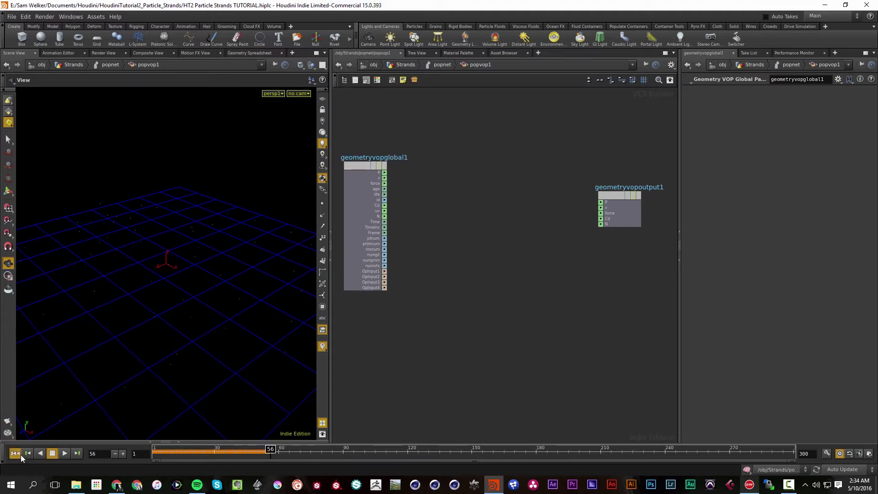
{"action": "left_click", "coordinate": [21, 454]}
{"action": "left_click", "coordinate": [65, 453]}
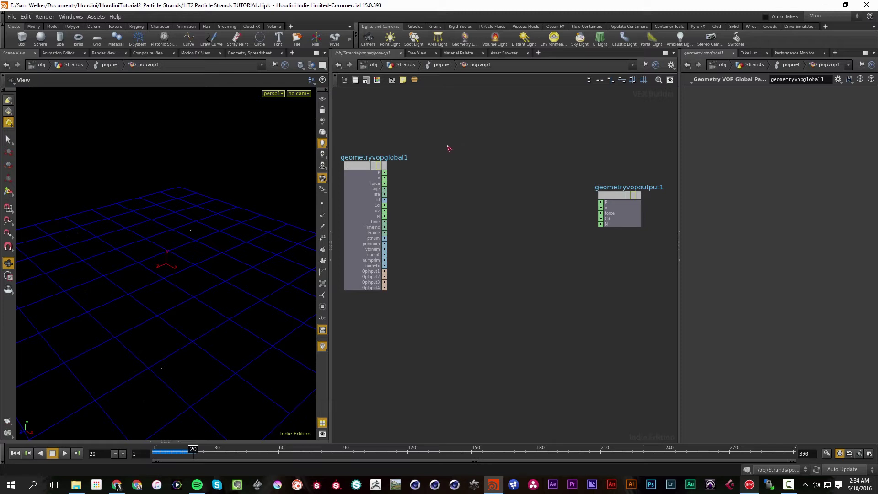
Step: Add a Curl Noise node and connect the global P output to its pos input
{"action": "key", "text": "Tab"}
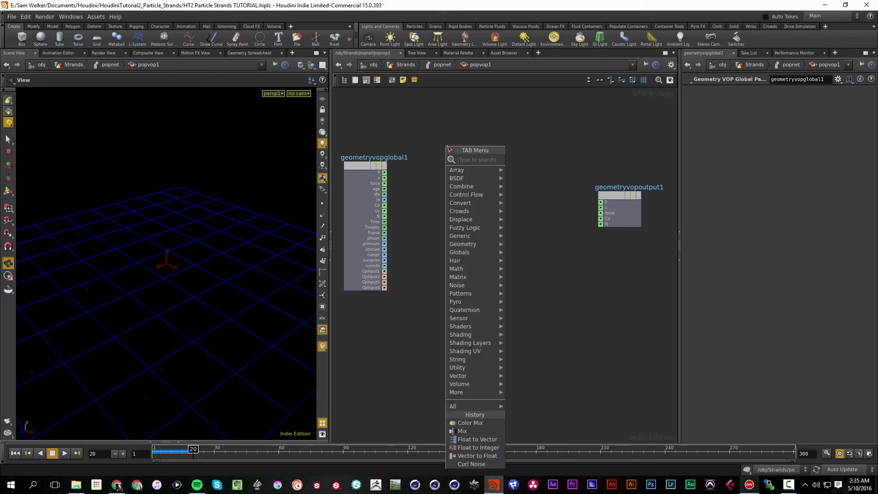
{"action": "type", "text": "curl"}
{"action": "key", "text": "Return"}
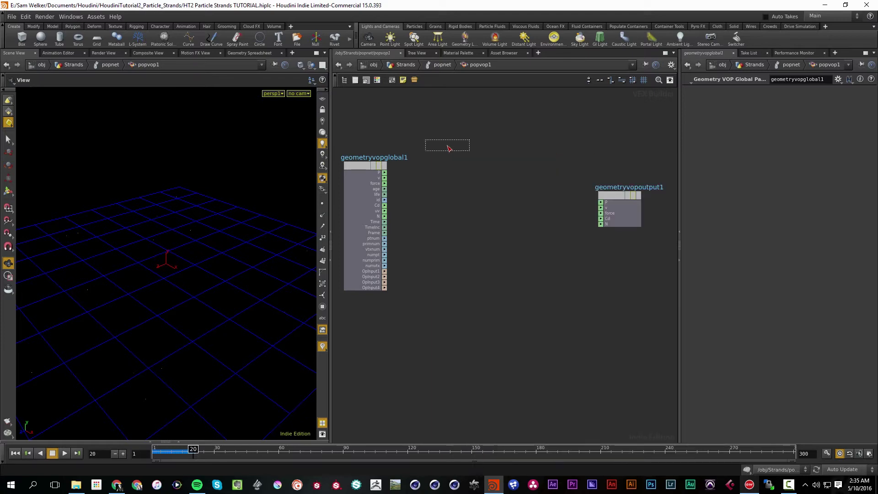
{"action": "left_click_drag", "start_coordinate": [452, 108], "coordinate": [451, 161]}
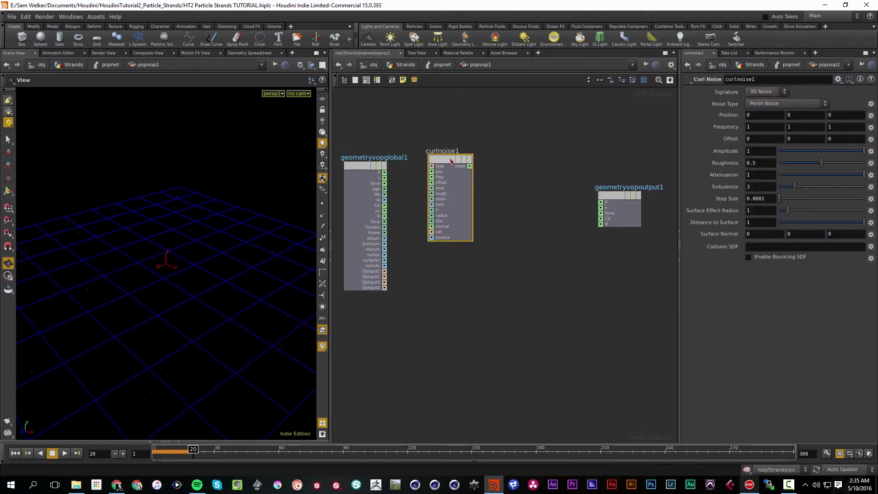
{"action": "left_click", "coordinate": [431, 171]}
Step: Add a Vector to Float node beside the curl noise node
{"action": "key", "text": "Tab"}
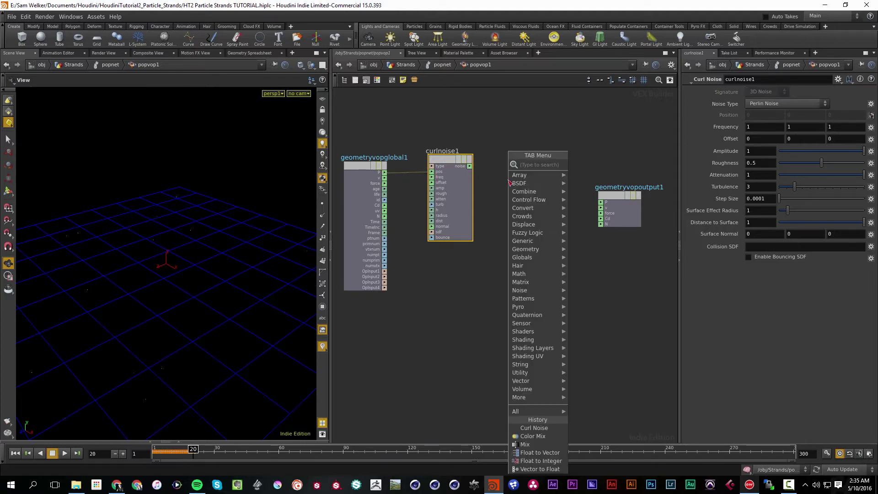
{"action": "type", "text": "vector to flo"}
{"action": "key", "text": "Return"}
{"action": "left_click", "coordinate": [509, 182]}
Step: Add a Float to Vector node between the Vector to Float node and the geometry output
{"action": "key", "text": "Tab"}
{"action": "type", "text": "f"}
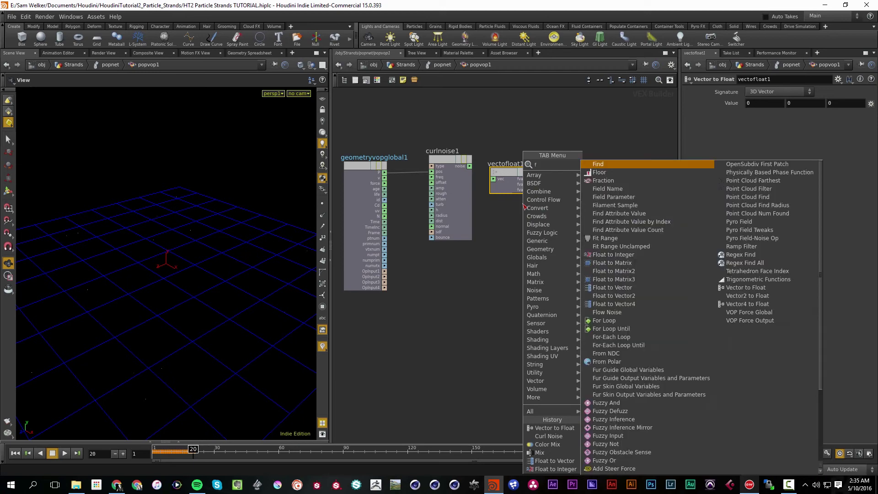
{"action": "type", "text": "loat to v"}
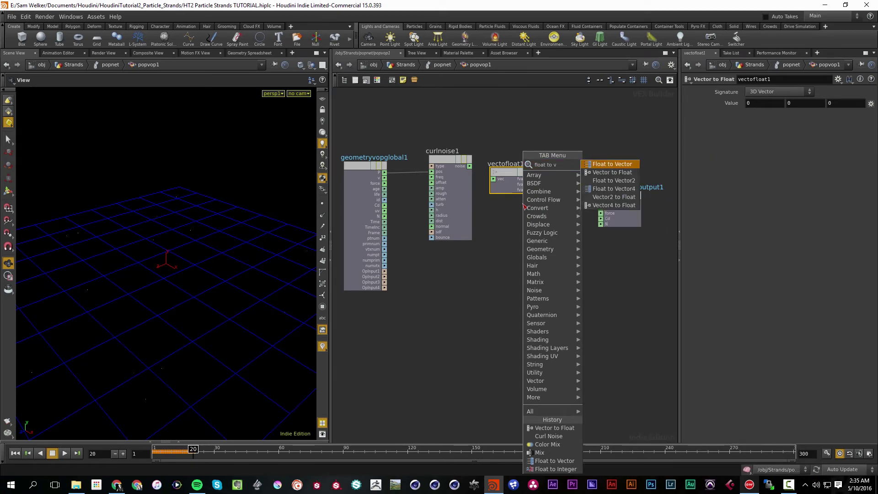
{"action": "key", "text": "Return"}
{"action": "left_click", "coordinate": [525, 207]}
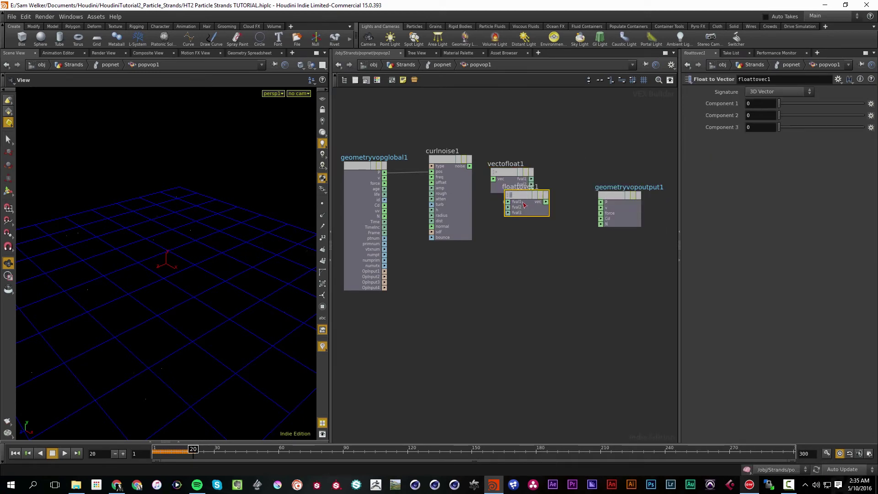
{"action": "left_click_drag", "start_coordinate": [524, 202], "coordinate": [557, 189]}
Step: Duplicate the Vector to Float node above the curl noise, feeding the copy from v and the original from the noise output
{"action": "left_click_drag", "start_coordinate": [511, 177], "coordinate": [448, 126], "text": "alt"}
{"action": "left_click", "coordinate": [491, 131]}
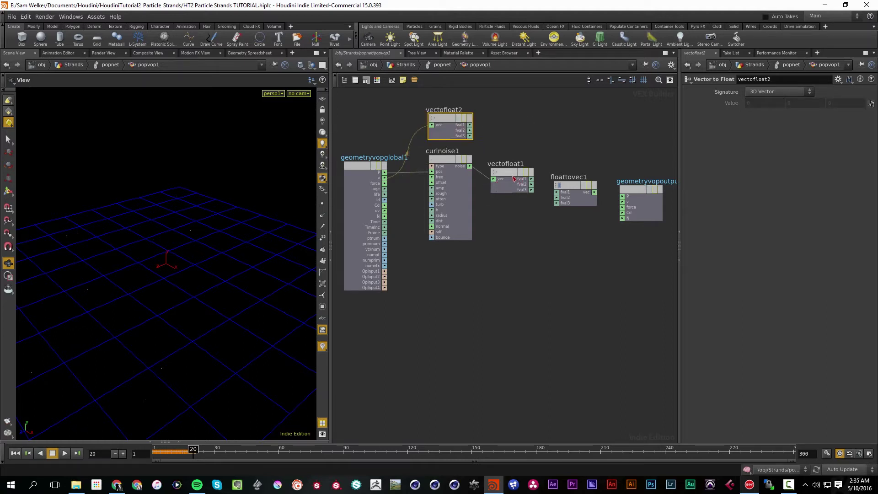
{"action": "left_click_drag", "start_coordinate": [514, 179], "coordinate": [511, 166]}
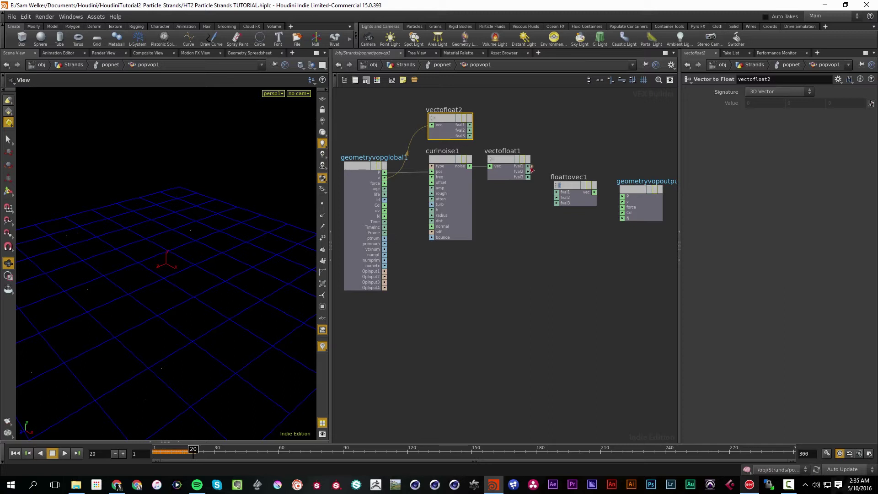
Step: Combine the noise's fval1 and fval3 with the velocity's fval2 in floattovec1, and connect its vec output to the output node's v
{"action": "left_click", "coordinate": [557, 196]}
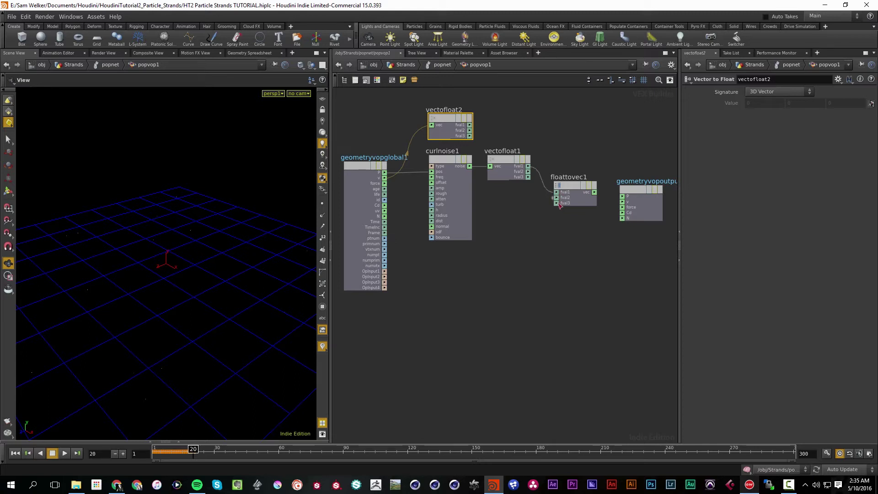
{"action": "left_click", "coordinate": [529, 183]}
{"action": "left_click_drag", "start_coordinate": [582, 200], "coordinate": [583, 182]}
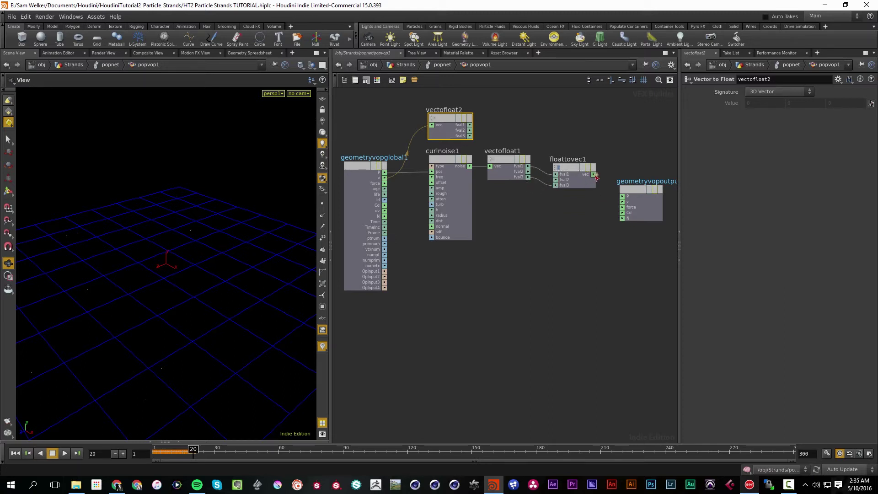
{"action": "left_click", "coordinate": [622, 202]}
{"action": "left_click", "coordinate": [569, 163]}
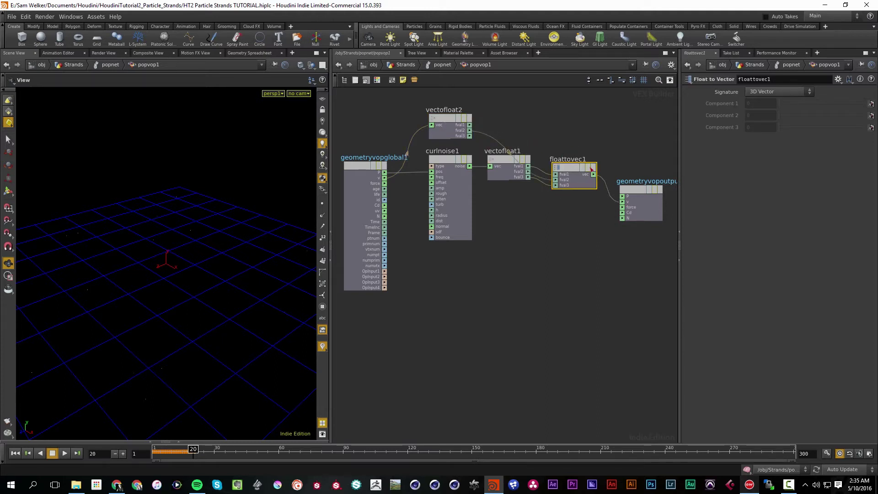
{"action": "left_click", "coordinate": [453, 119]}
{"action": "left_click", "coordinate": [512, 160]}
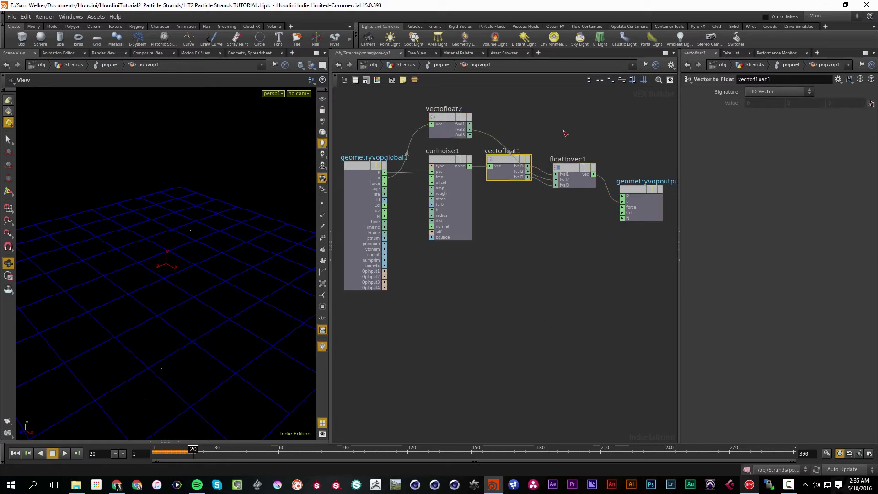
{"action": "left_click_drag", "start_coordinate": [567, 134], "coordinate": [589, 269]}
{"action": "left_click", "coordinate": [460, 183]}
{"action": "left_click_drag", "start_coordinate": [455, 91], "coordinate": [448, 143]}
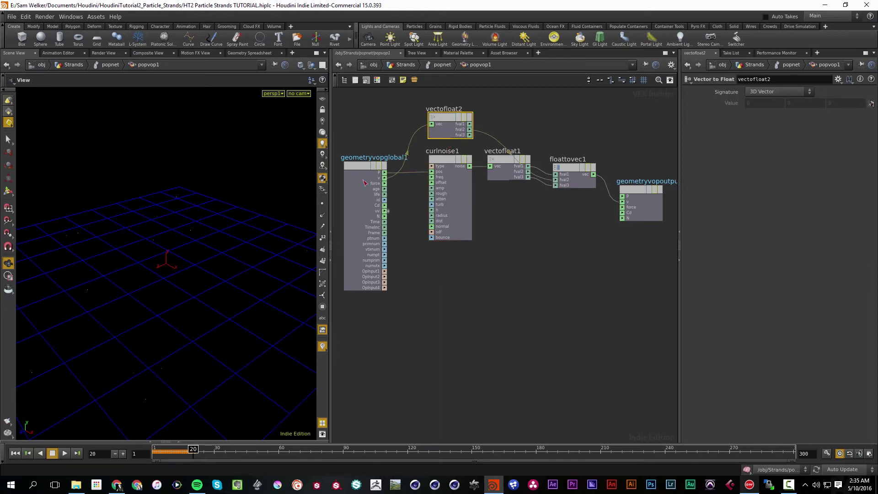
{"action": "left_click", "coordinate": [638, 202]}
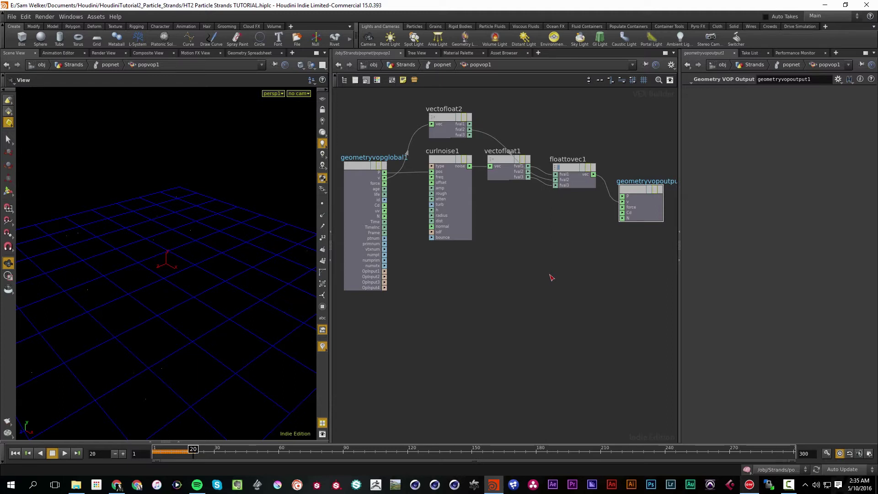
Step: Add a Color Mix node, feeding its primary color from the curl noise and its result into the output node's Cd
{"action": "key", "text": "Tab"}
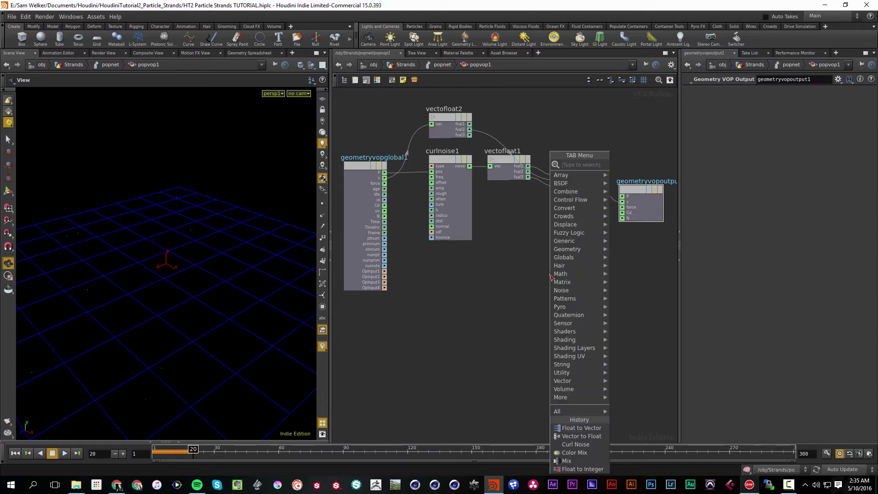
{"action": "type", "text": "mix"}
{"action": "key", "text": "Escape"}
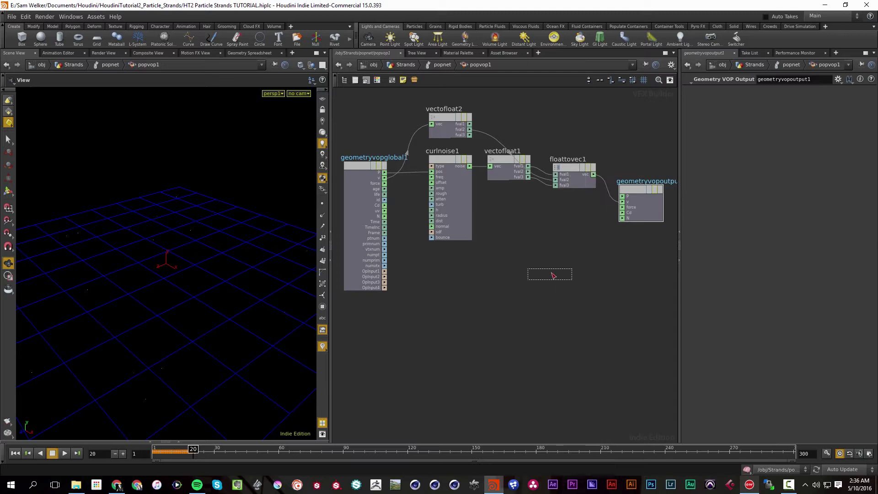
{"action": "left_click", "coordinate": [569, 267]}
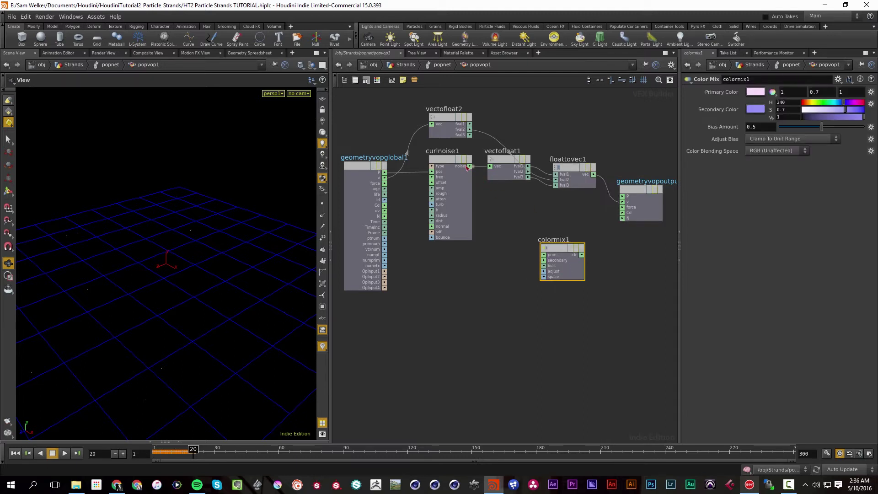
{"action": "left_click", "coordinate": [621, 219]}
{"action": "left_click_drag", "start_coordinate": [562, 247], "coordinate": [566, 224]}
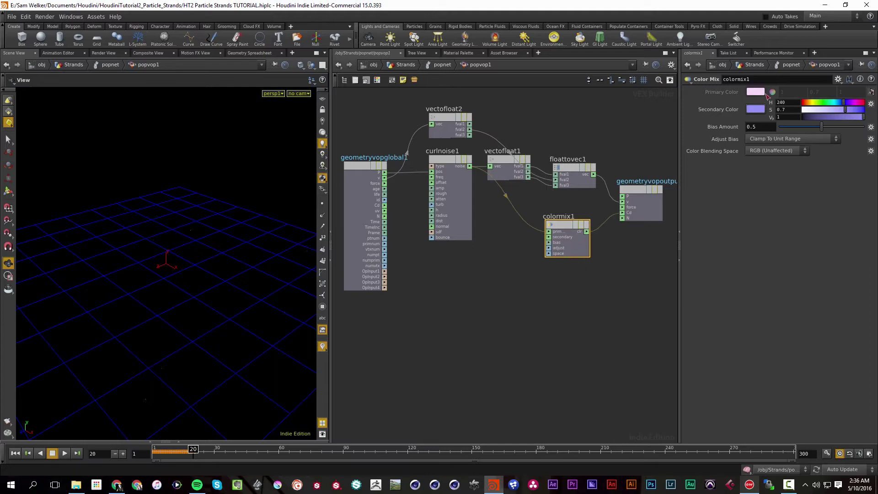
Step: Set the Color Mix bias amount to 0.7 and the secondary color to a light blue with hue 217 and saturation 0.827
{"action": "left_click", "coordinate": [771, 114]}
{"action": "left_click", "coordinate": [772, 114]}
{"action": "left_click", "coordinate": [772, 108]}
{"action": "left_click", "coordinate": [772, 114]}
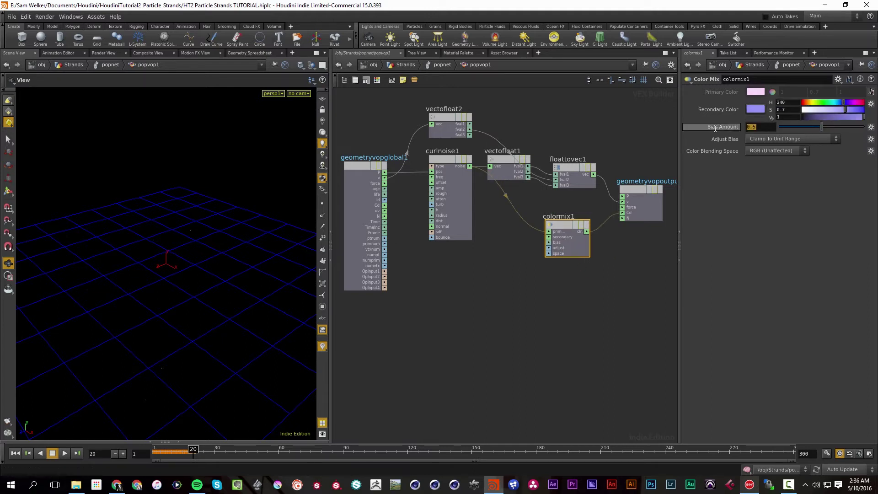
{"action": "type", "text": ".7"}
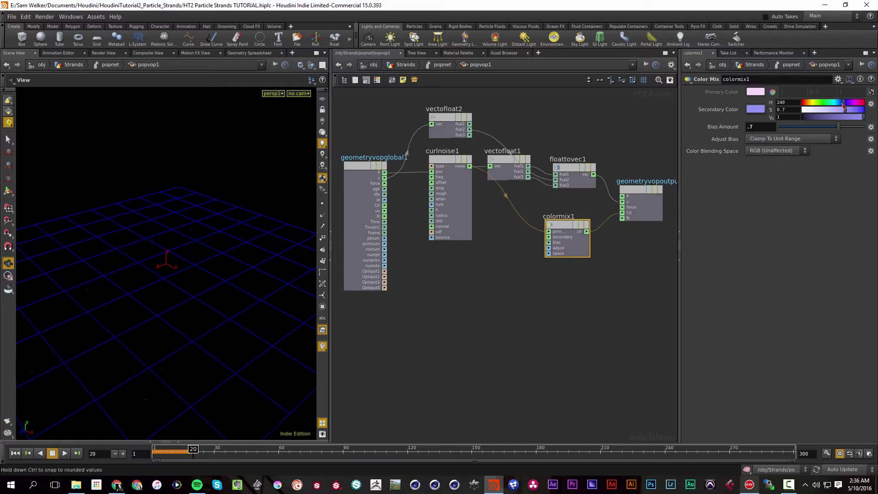
{"action": "left_click_drag", "start_coordinate": [842, 106], "coordinate": [840, 105]}
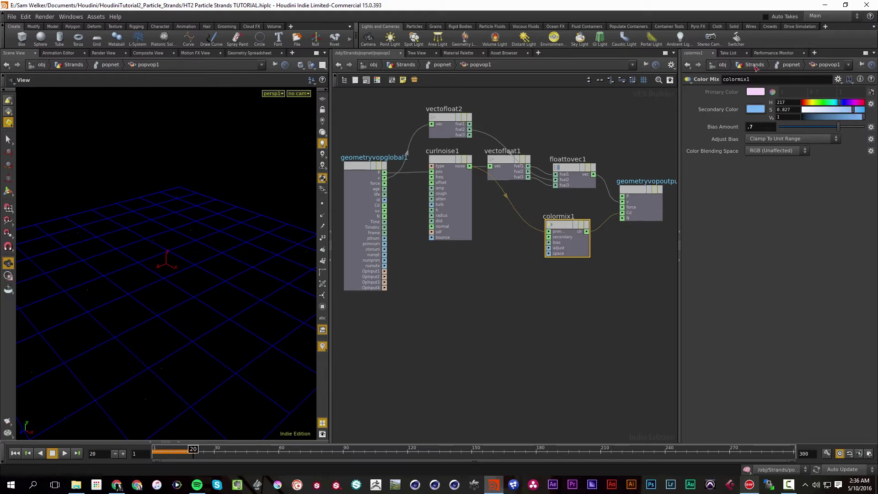
Step: Return to the Strands network and play the curl noise strands from the first frame
{"action": "left_click", "coordinate": [441, 64]}
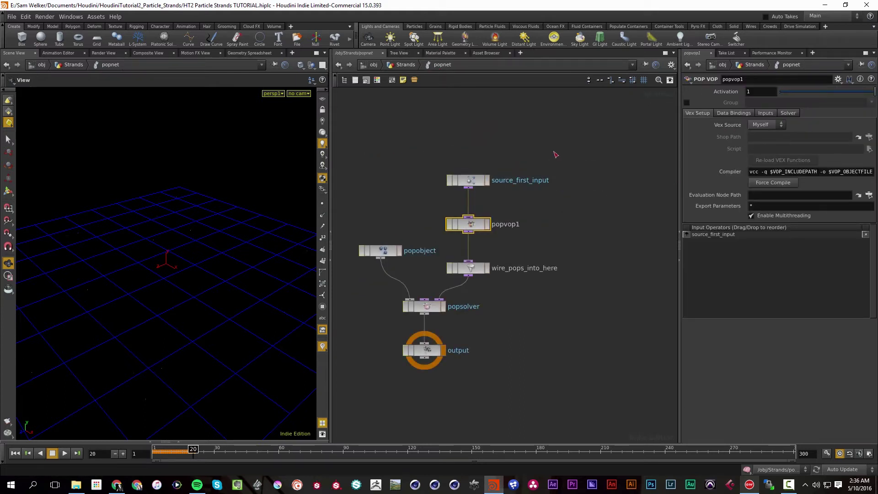
{"action": "key", "text": "Up"}
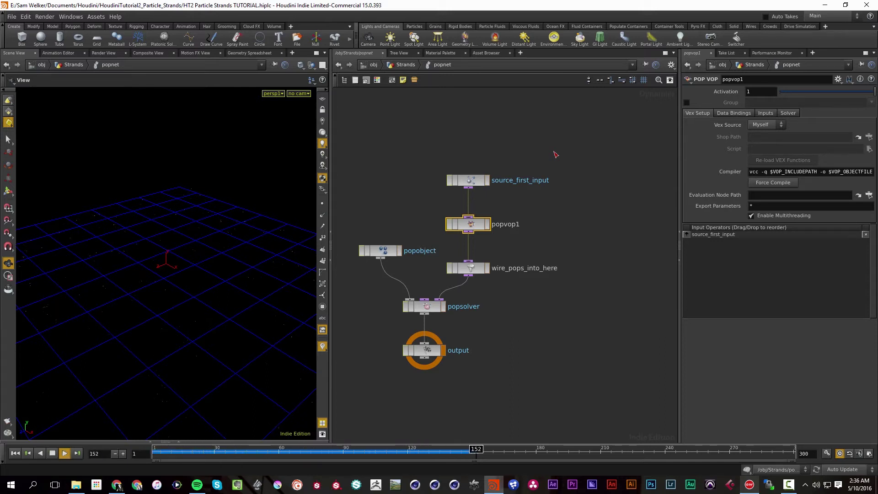
{"action": "key", "text": "ctrl+Up"}
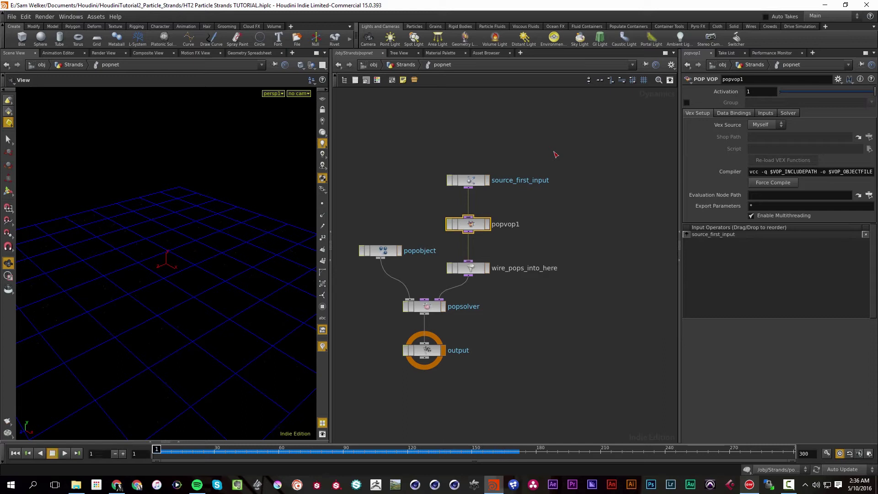
{"action": "double_click", "coordinate": [473, 227]}
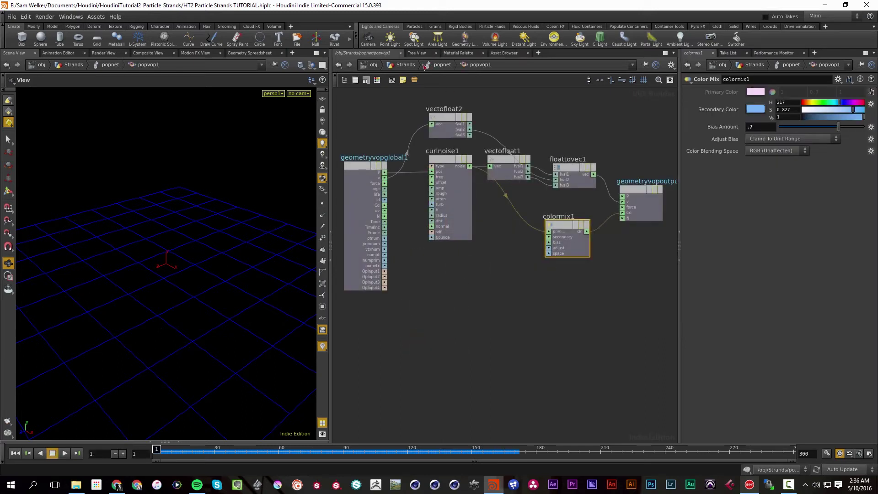
{"action": "left_click", "coordinate": [408, 65]}
{"action": "key", "text": "Up"}
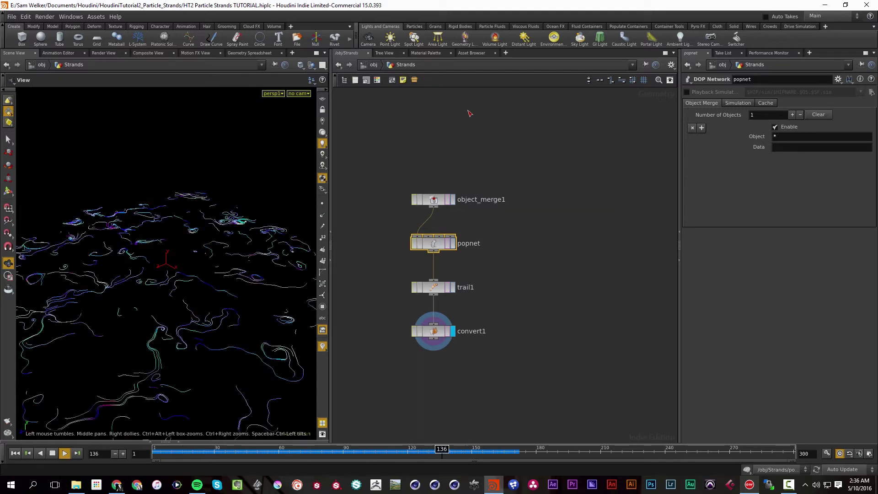
Step: Examine the shape and coloring of the swirling strands from several angles during playback
{"action": "key", "text": "Up"}
{"action": "left_click_drag", "start_coordinate": [185, 319], "coordinate": [202, 358]}
{"action": "right_click_drag", "start_coordinate": [202, 358], "coordinate": [243, 351]}
{"action": "left_click_drag", "start_coordinate": [201, 157], "coordinate": [192, 371]}
{"action": "key", "text": "Up"}
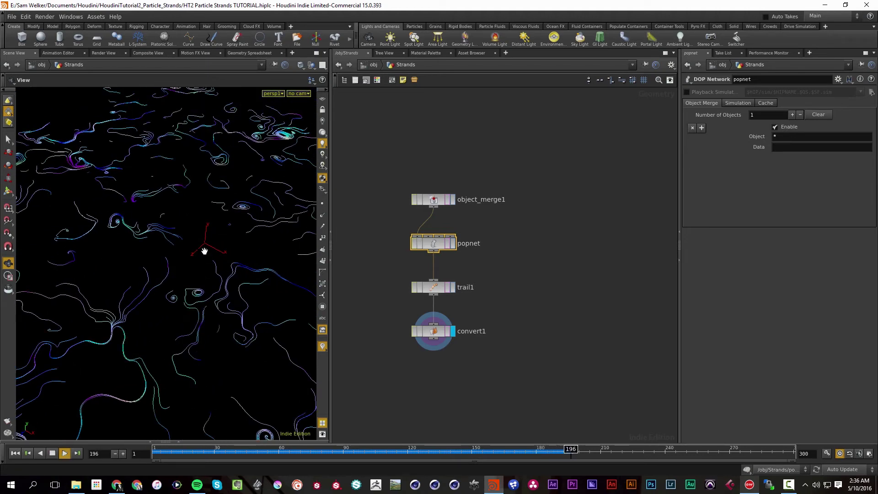
{"action": "left_click_drag", "start_coordinate": [171, 294], "coordinate": [213, 317]}
{"action": "key", "text": "Up"}
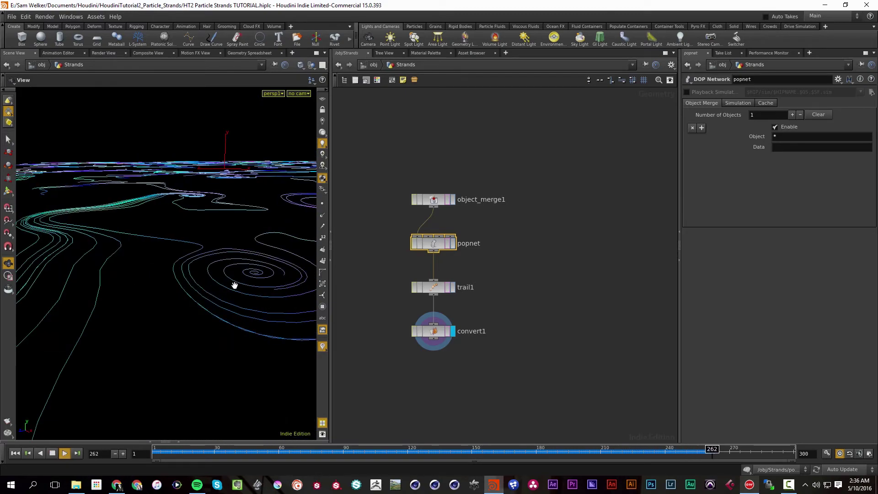
{"action": "mouse_move", "coordinate": [235, 284]}
{"action": "left_mouse_down"}
{"action": "mouse_move", "coordinate": [131, 299]}
{"action": "mouse_move", "coordinate": [242, 290]}
{"action": "left_mouse_up"}
Step: Increase the particle emission inside the POP network, and replay the strands in the Strands network from the first frame
{"action": "double_click", "coordinate": [436, 243]}
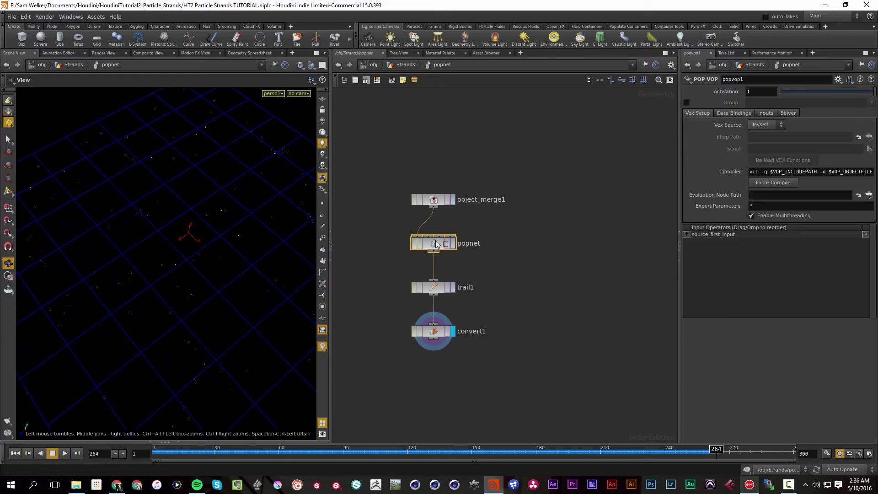
{"action": "type", "text": "0"}
{"action": "key", "text": "Return"}
{"action": "left_click", "coordinate": [398, 66]}
{"action": "key", "text": "ctrl+Up"}
{"action": "key", "text": "Up"}
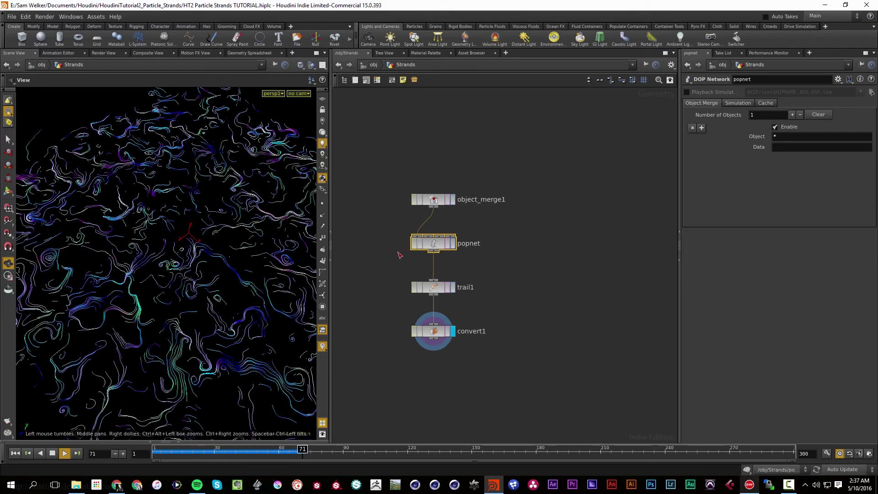
{"action": "left_click_drag", "start_coordinate": [104, 338], "coordinate": [141, 279]}
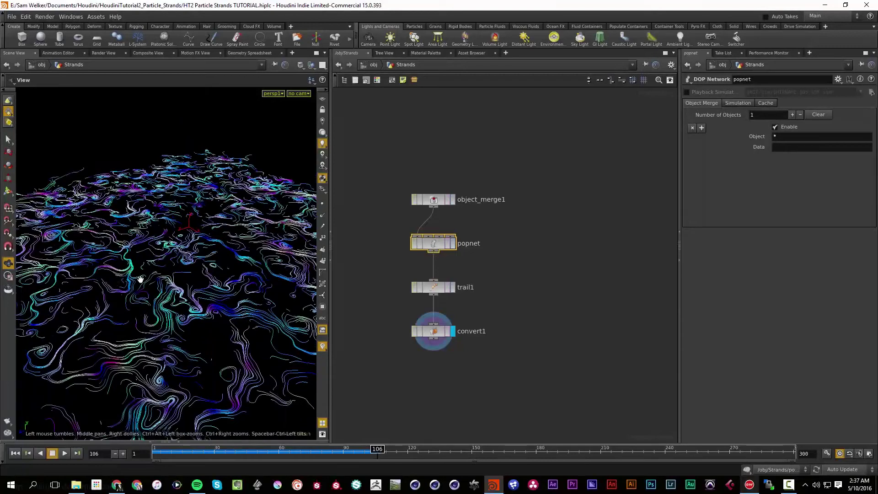
Step: Set the Color Mix bias amount to 0.8 inside the POP network's POP VOP
{"action": "double_click", "coordinate": [433, 243]}
{"action": "double_click", "coordinate": [467, 223]}
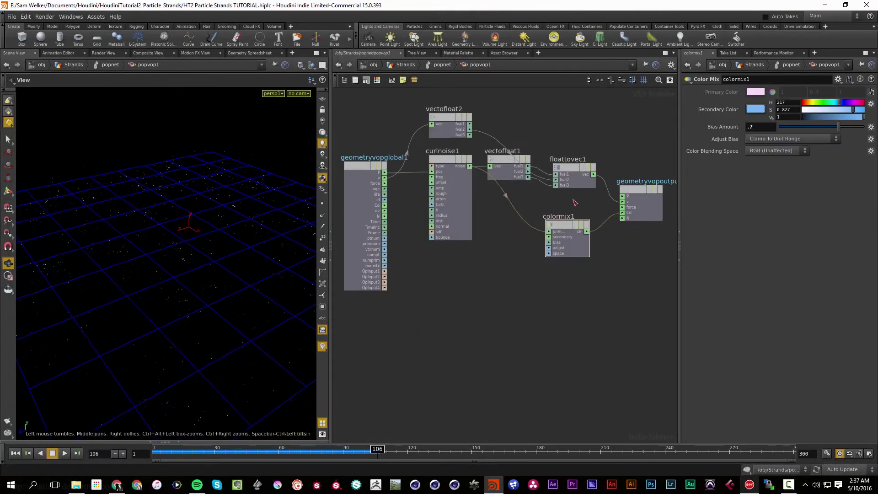
{"action": "left_click", "coordinate": [760, 128]}
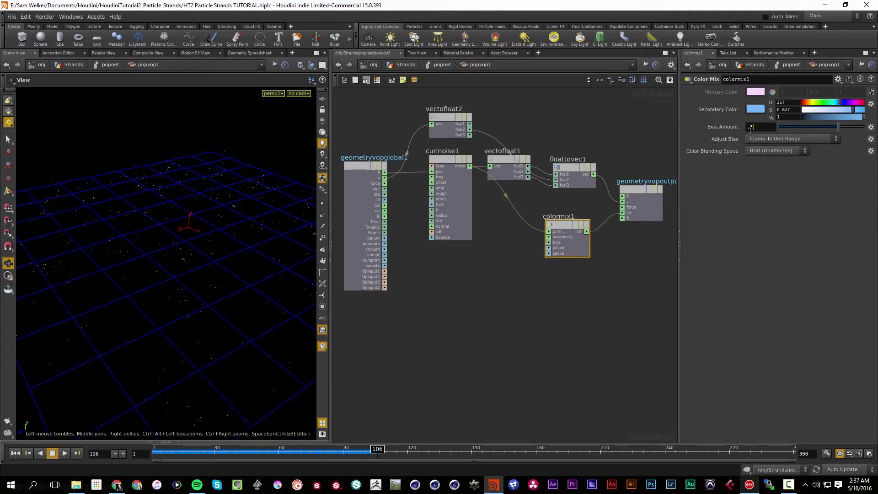
{"action": "key", "text": "BackSpace"}
{"action": "type", "text": "8"}
{"action": "key", "text": "Return"}
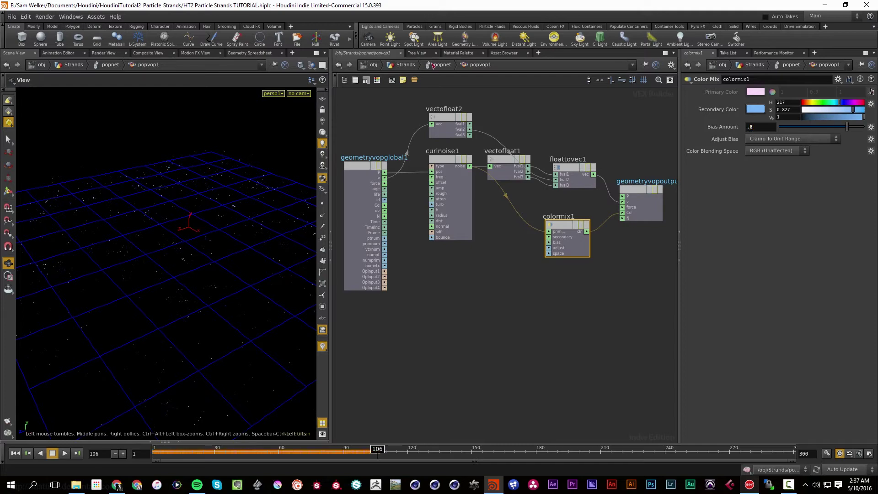
Step: Return to the Strands network, replay the strands from the first frame, and examine their recolored, denser look from several angles
{"action": "left_click", "coordinate": [438, 65]}
{"action": "left_click", "coordinate": [412, 68]}
{"action": "key", "text": "ctrl+Up"}
{"action": "key", "text": "Up"}
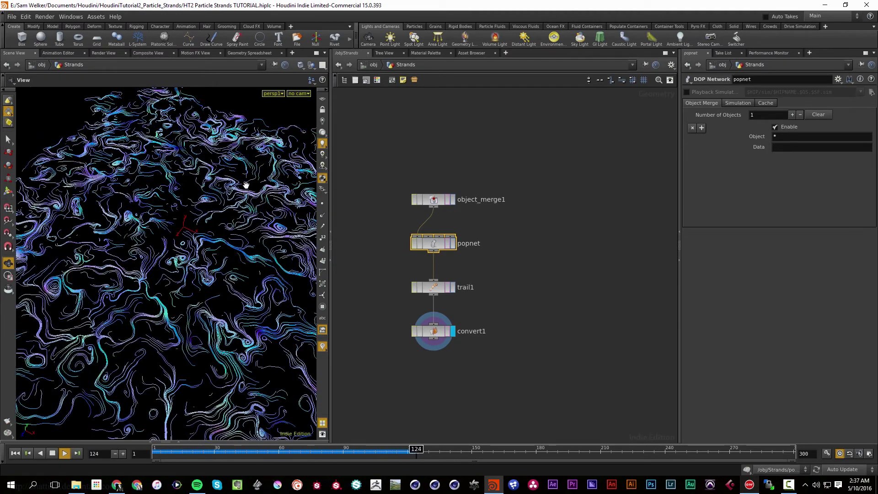
{"action": "key", "text": "Up"}
{"action": "left_click_drag", "start_coordinate": [218, 298], "coordinate": [164, 313]}
{"action": "key", "text": "Up"}
{"action": "key", "text": "Up"}
Step: Add a Point VOP node below convert1 in the Strands network and feed it from convert1's output
{"action": "left_click", "coordinate": [512, 313]}
{"action": "key", "text": "Tab"}
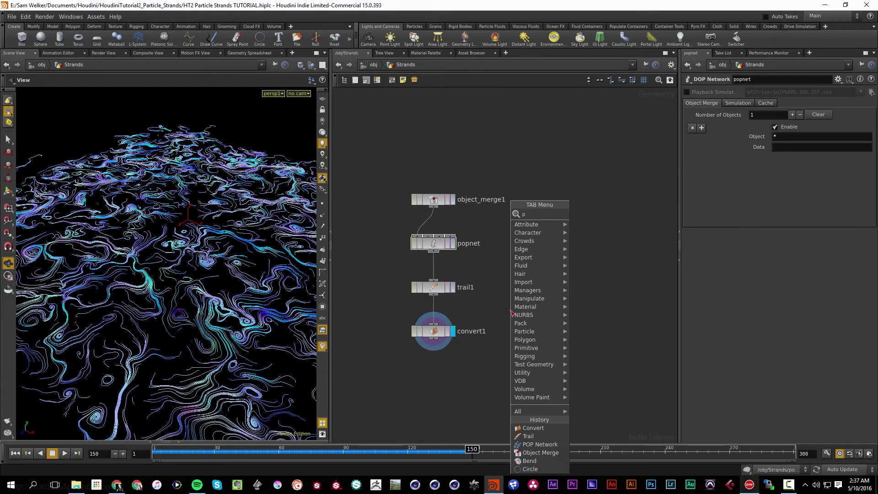
{"action": "key", "text": "Escape"}
{"action": "left_click", "coordinate": [512, 313]}
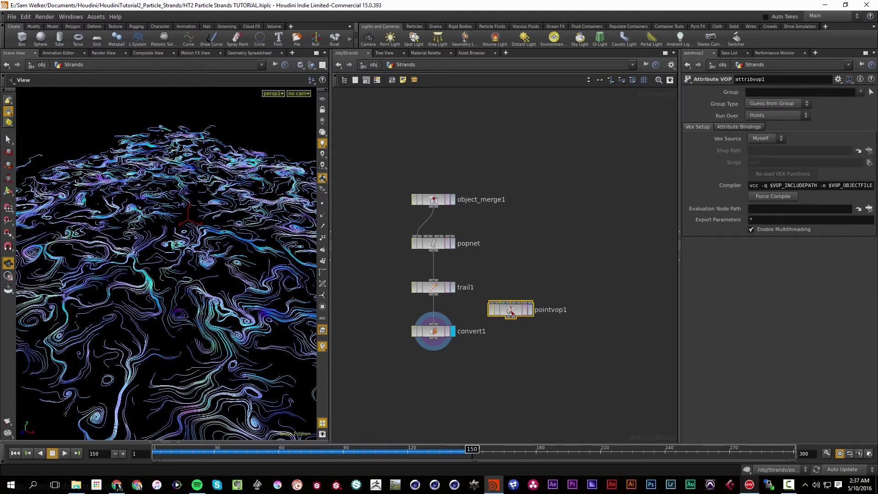
{"action": "left_click_drag", "start_coordinate": [512, 315], "coordinate": [453, 381]}
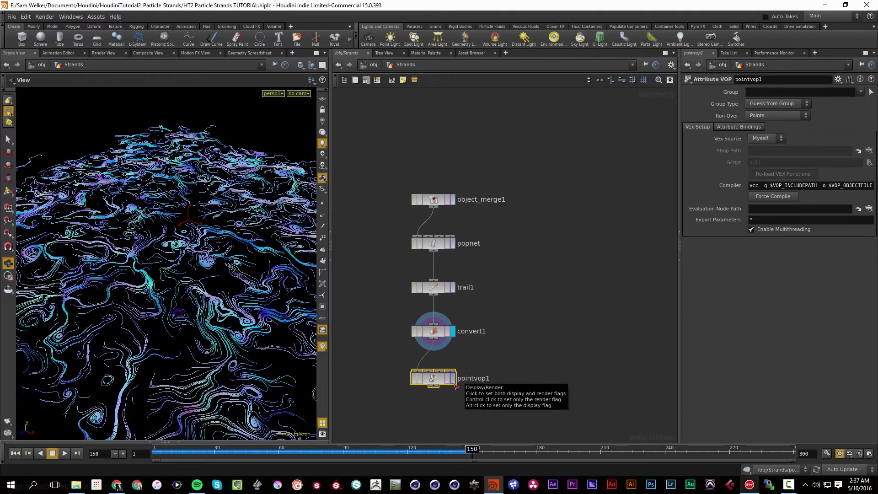
{"action": "key", "text": "h"}
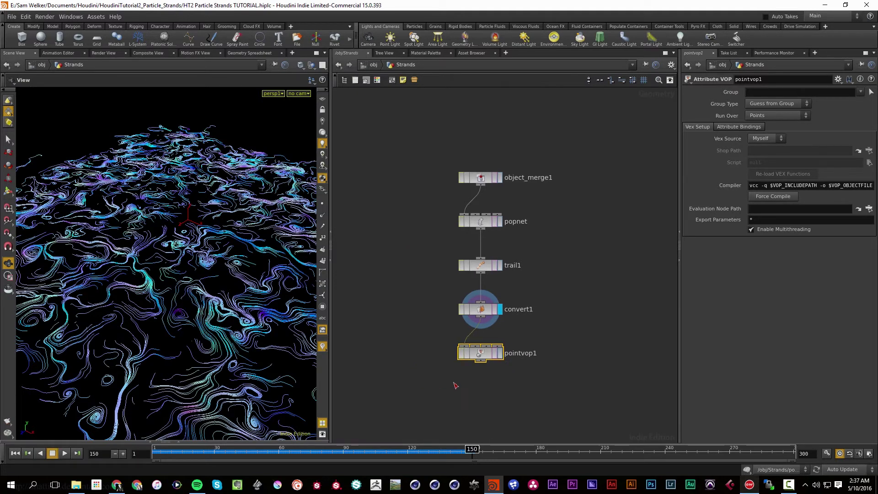
Step: Inside the Point VOP, add a Curl Noise node and connect the global P output to its pos input
{"action": "double_click", "coordinate": [466, 347]}
{"action": "key", "text": "h"}
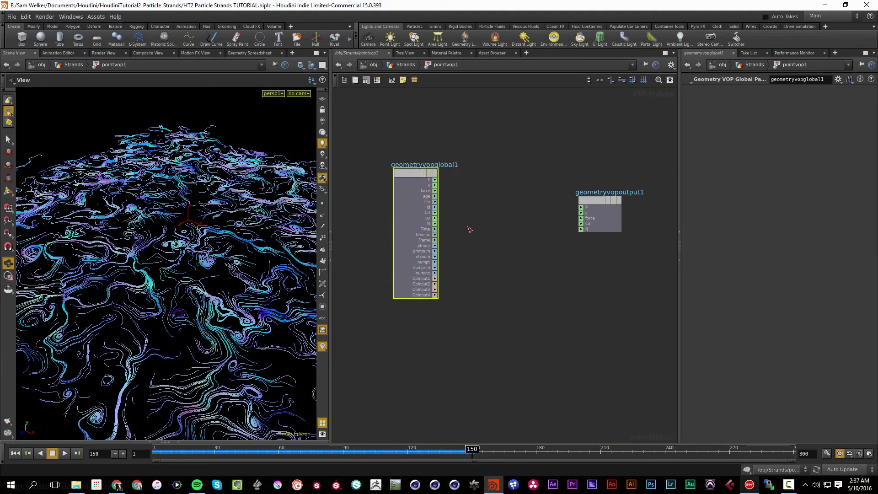
{"action": "key", "text": "Tab"}
{"action": "type", "text": "curl"}
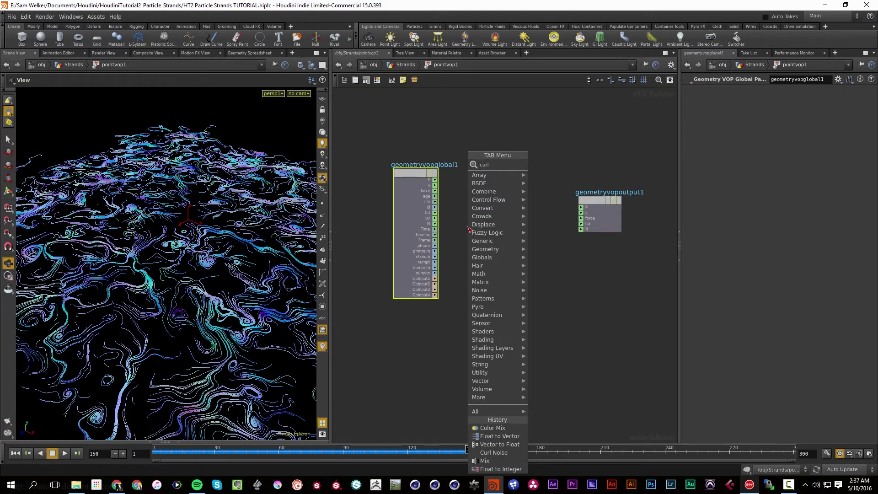
{"action": "key", "text": "Return"}
{"action": "left_click_drag", "start_coordinate": [477, 224], "coordinate": [495, 221]}
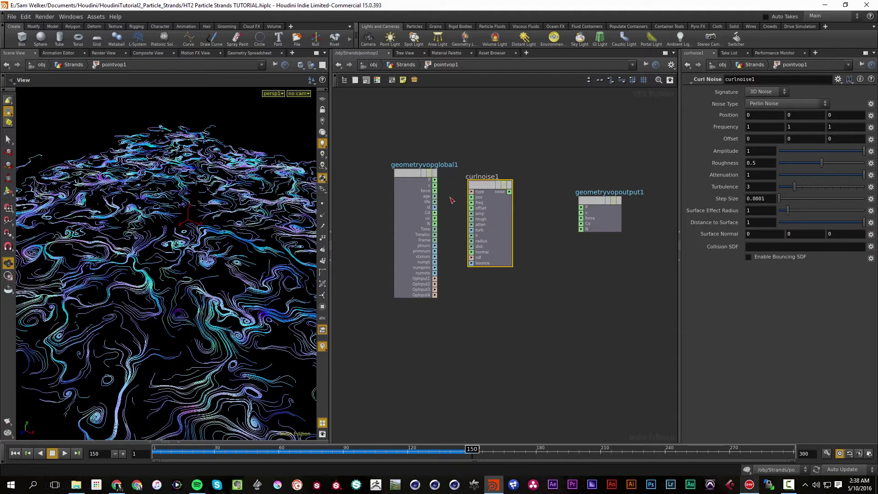
{"action": "left_click_drag", "start_coordinate": [435, 179], "coordinate": [471, 197]}
Step: Add a Vector to Float node after the Curl Noise, space the nodes apart, and connect the noise output to its vec input
{"action": "key", "text": "Tab"}
{"action": "type", "text": "vector"}
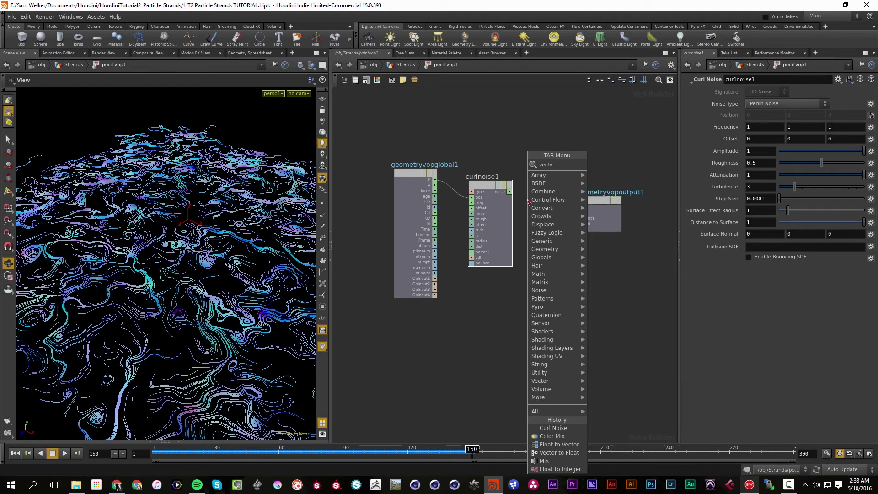
{"action": "key", "text": "Escape"}
{"action": "left_click", "coordinate": [529, 202]}
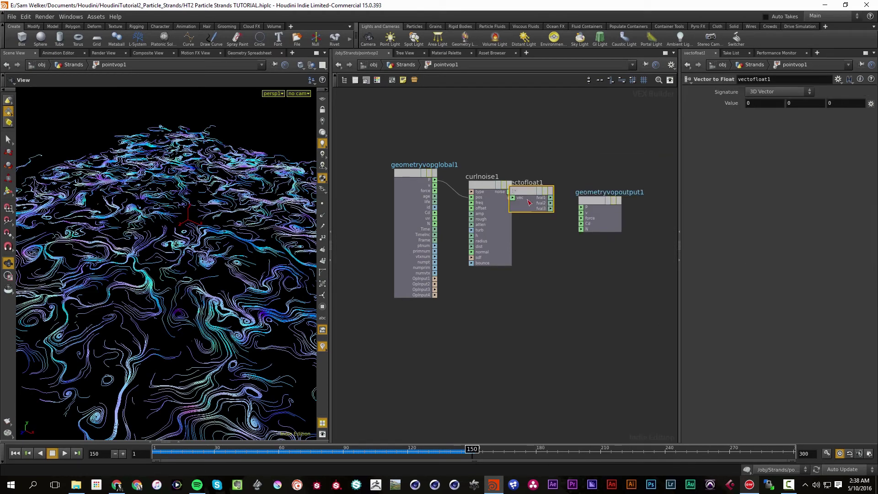
{"action": "left_click_drag", "start_coordinate": [599, 200], "coordinate": [641, 201]}
{"action": "left_click_drag", "start_coordinate": [530, 191], "coordinate": [558, 191]}
{"action": "left_click_drag", "start_coordinate": [505, 156], "coordinate": [457, 188]}
{"action": "left_click_drag", "start_coordinate": [544, 163], "coordinate": [464, 212]}
{"action": "left_click_drag", "start_coordinate": [576, 157], "coordinate": [427, 222]}
{"action": "left_click_drag", "start_coordinate": [491, 188], "coordinate": [430, 177]}
{"action": "left_click", "coordinate": [455, 186]}
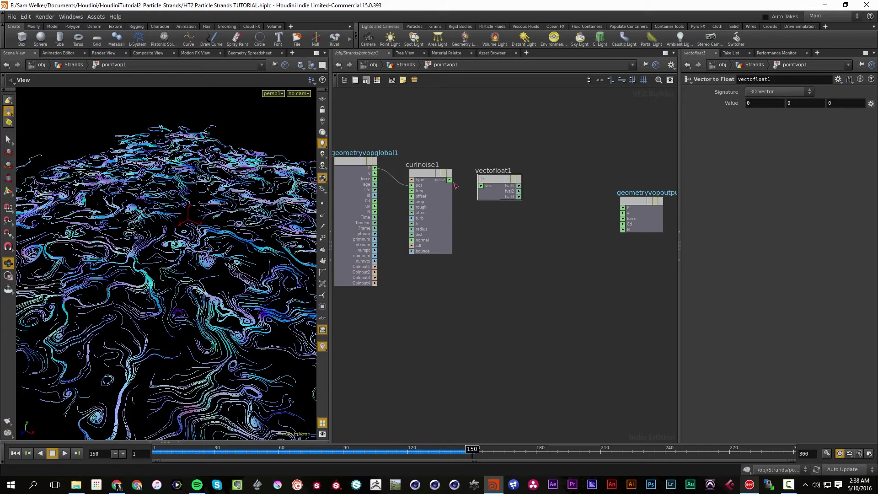
{"action": "left_click_drag", "start_coordinate": [481, 186], "coordinate": [455, 186]}
Step: Add a Float to Vector node, connect the second float component to its fval2 input, and wire its vector to the output's P
{"action": "left_click", "coordinate": [486, 193]}
{"action": "key", "text": "Tab"}
{"action": "type", "text": "float to vec"}
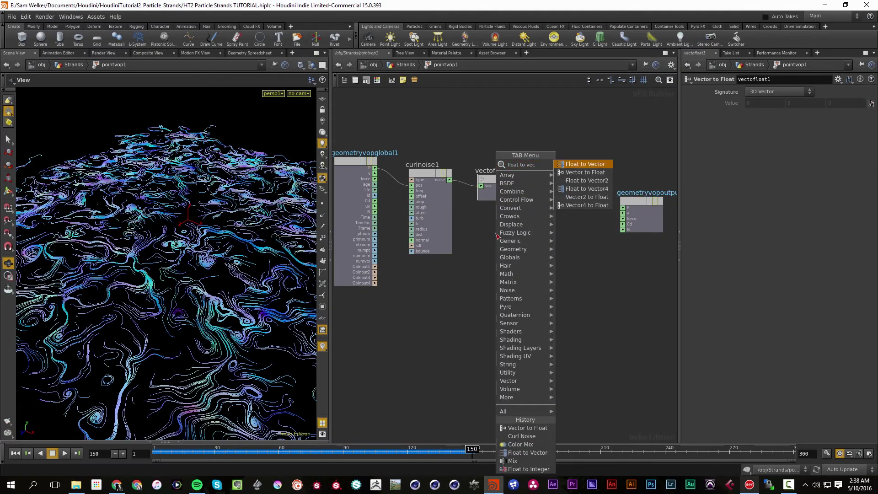
{"action": "key", "text": "Return"}
{"action": "left_click", "coordinate": [581, 201]}
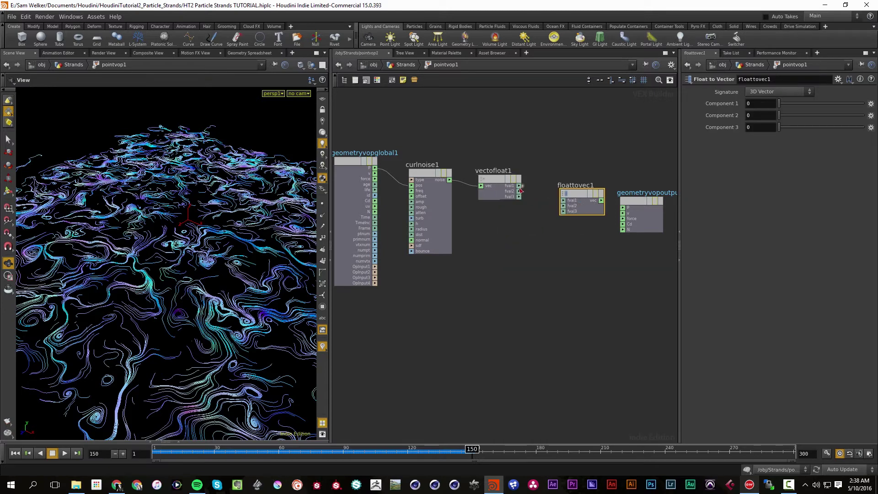
{"action": "left_click", "coordinate": [566, 208]}
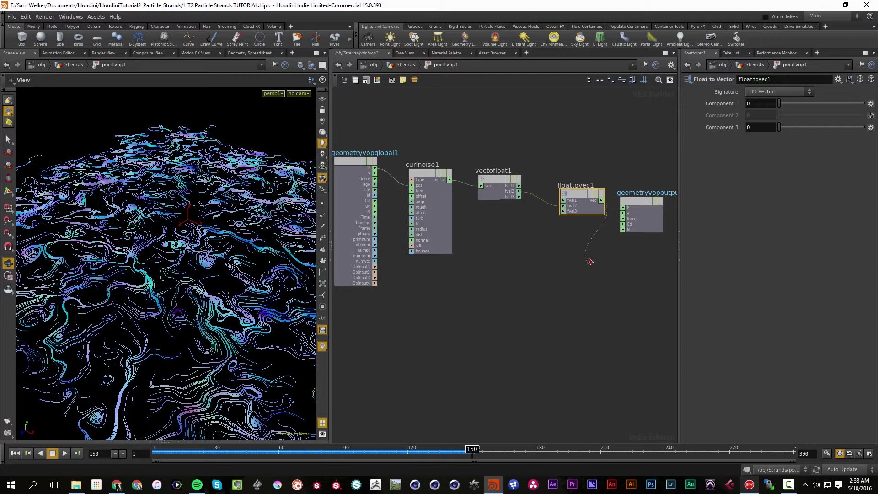
{"action": "left_click", "coordinate": [611, 253]}
Step: Insert a Fit Range node into the fval2 connection between the Vector to Float and Float to Vector nodes
{"action": "key", "text": "Tab"}
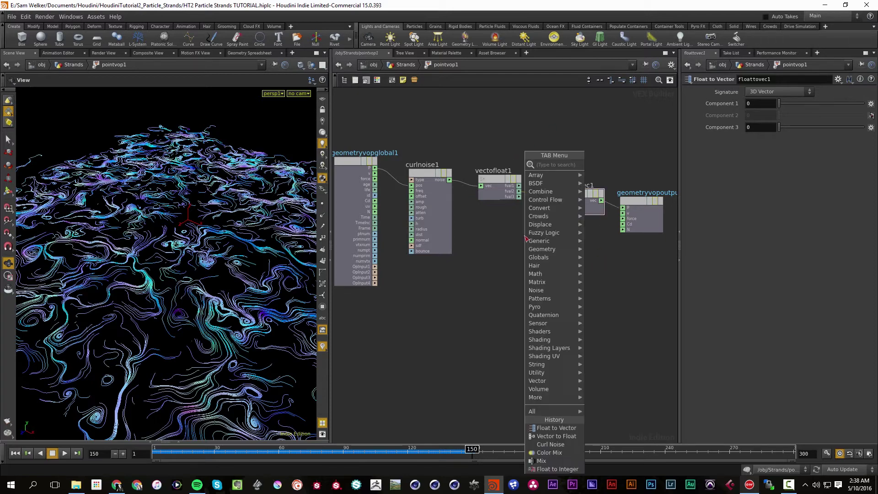
{"action": "type", "text": "mu"}
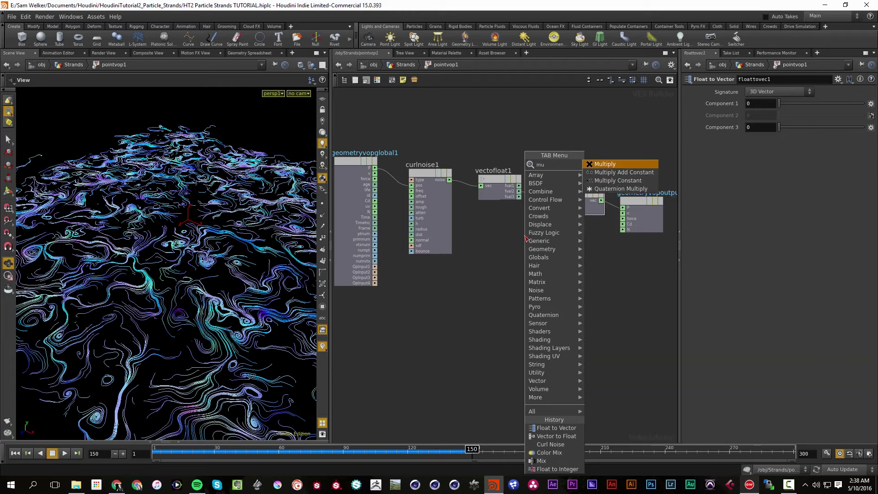
{"action": "key", "text": "BackSpace"}
{"action": "key", "text": "BackSpace"}
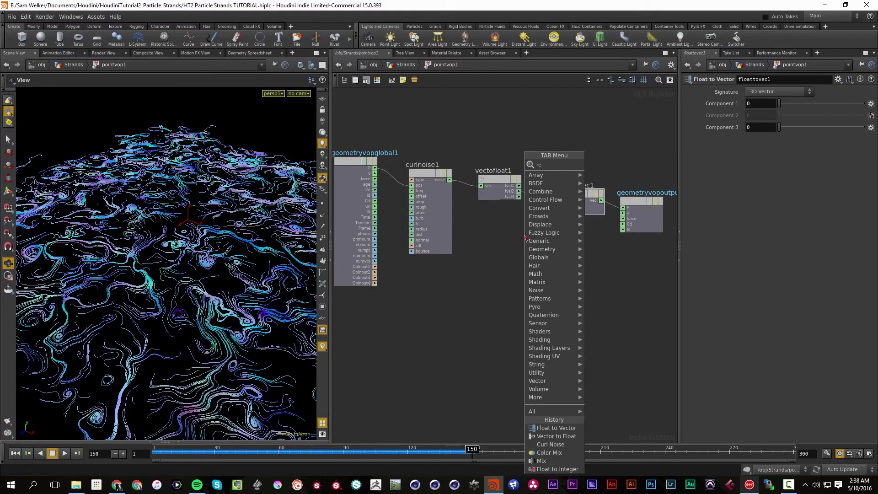
{"action": "type", "text": "rang"}
{"action": "key", "text": "Return"}
{"action": "left_click", "coordinate": [526, 238]}
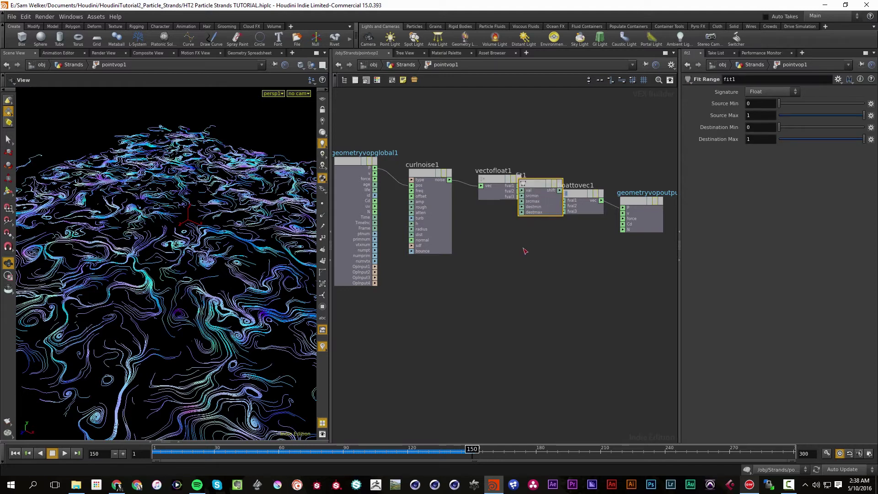
{"action": "key", "text": "l"}
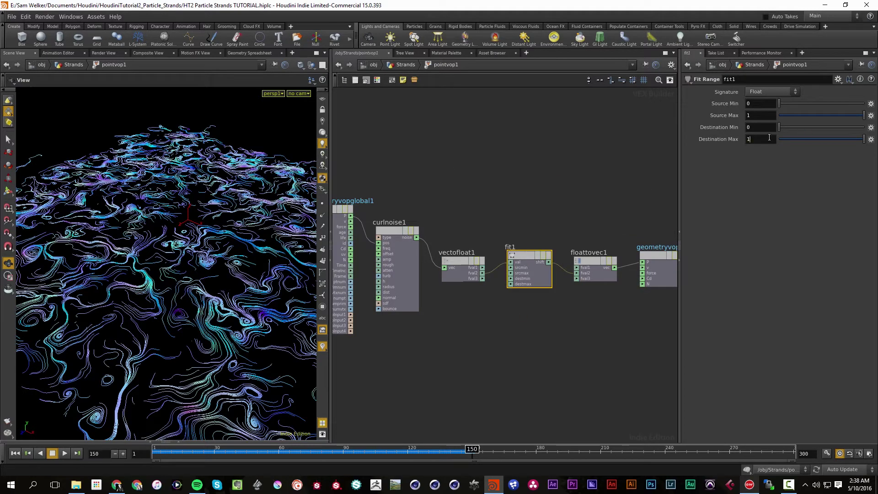
Step: Set the Fit Range's destination maximum to 100 and display the Point VOP's result in the Strands network
{"action": "left_click", "coordinate": [768, 136]}
{"action": "left_click", "coordinate": [401, 65]}
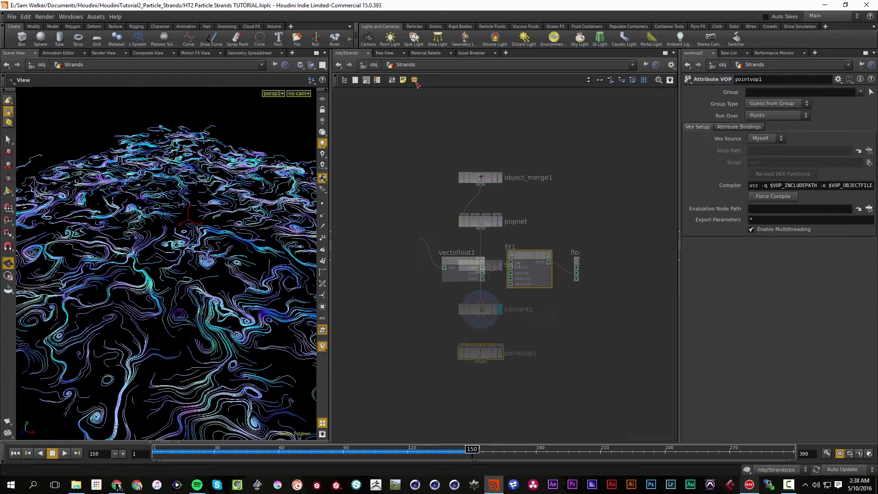
{"action": "left_click", "coordinate": [26, 455]}
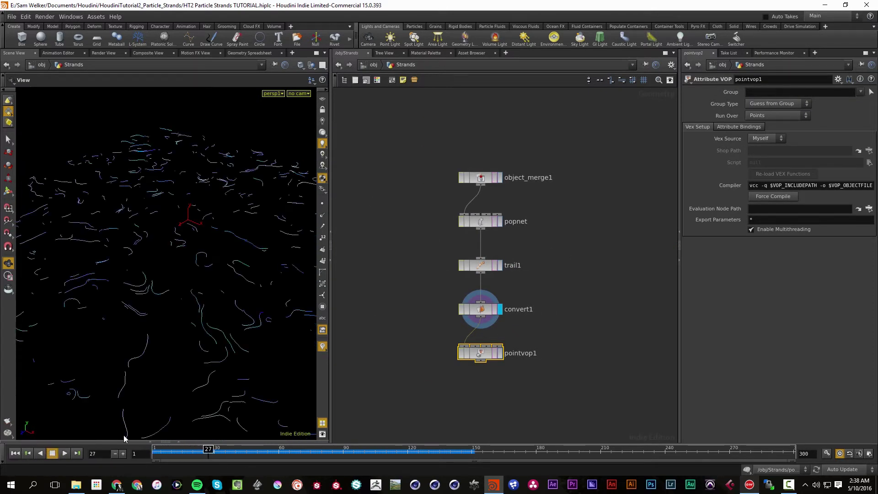
{"action": "double_click", "coordinate": [480, 353]}
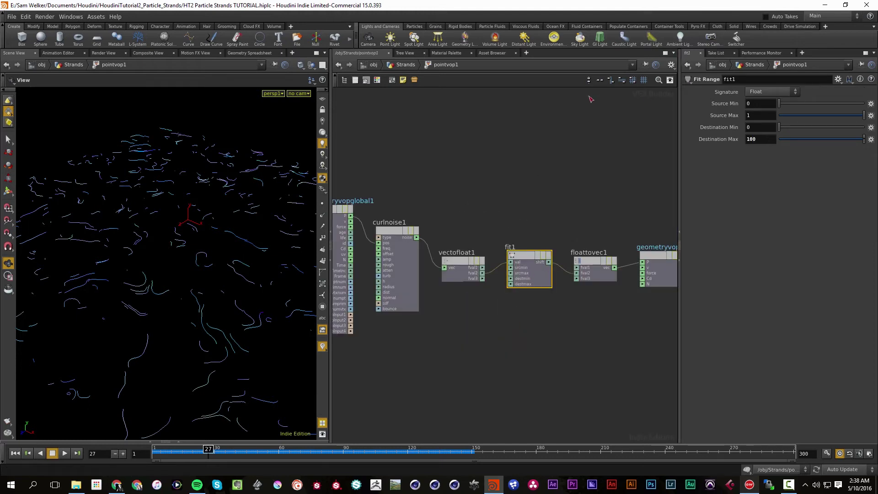
{"action": "left_click", "coordinate": [404, 67]}
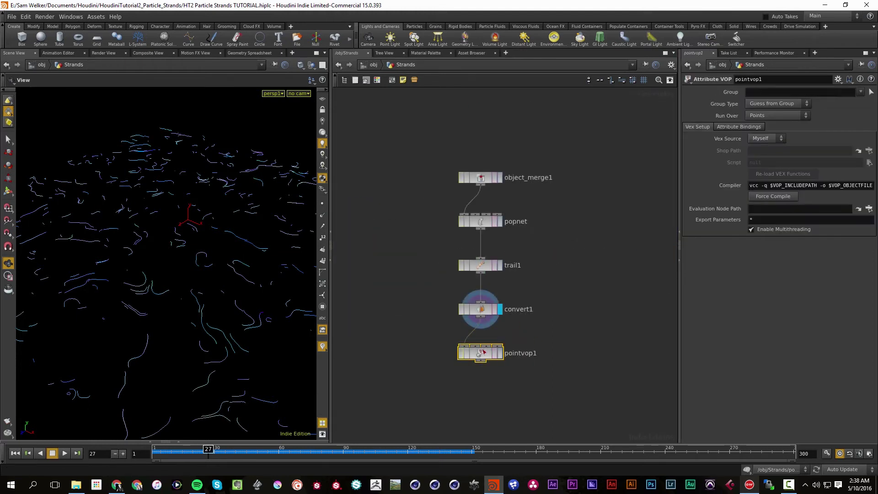
{"action": "left_click_drag", "start_coordinate": [480, 273], "coordinate": [464, 346]}
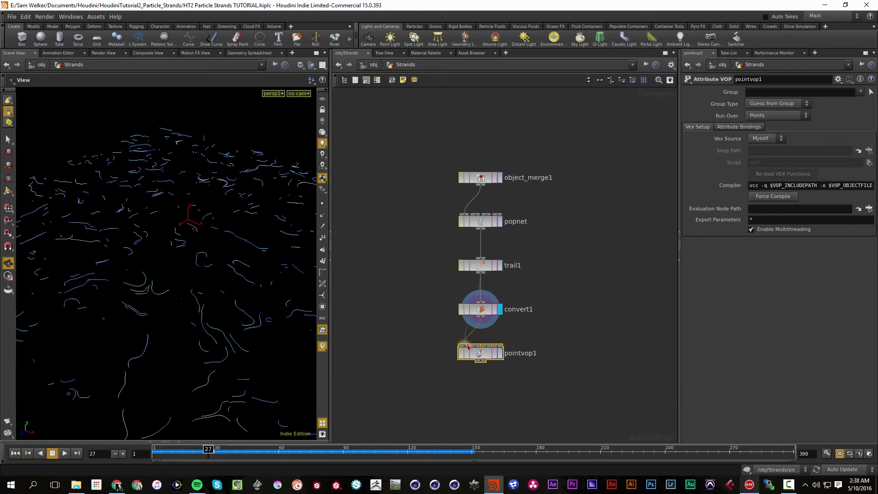
{"action": "left_click", "coordinate": [499, 353]}
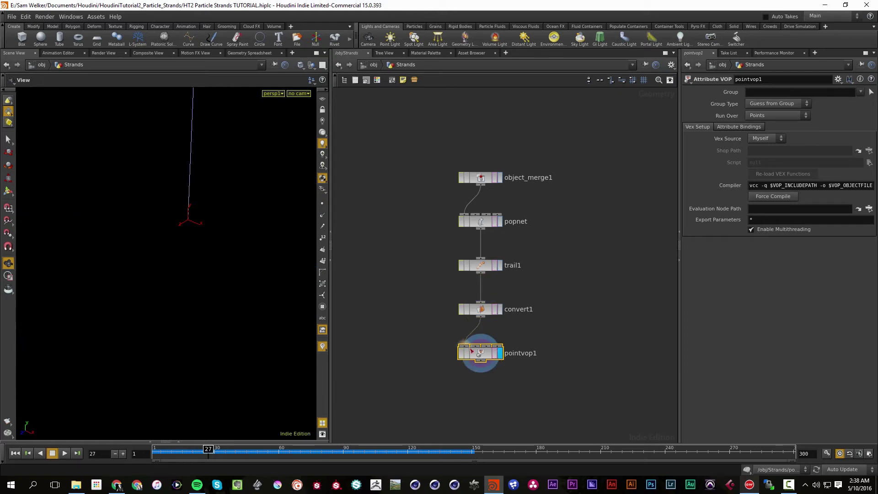
Step: Set the Fit Range's destination maximum to 1 and replay the Strands network from the first frame
{"action": "double_click", "coordinate": [484, 351]}
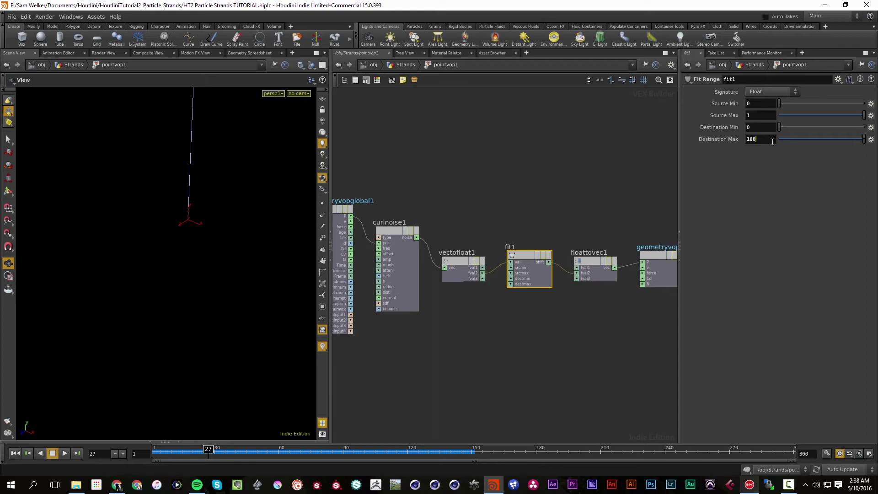
{"action": "left_click", "coordinate": [406, 65]}
{"action": "key", "text": "Up"}
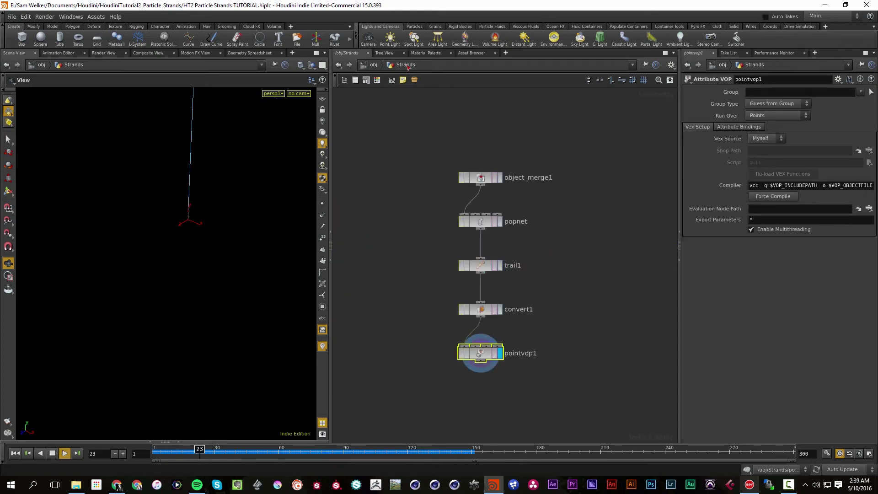
{"action": "key", "text": "ctrl+Up"}
{"action": "double_click", "coordinate": [478, 357]}
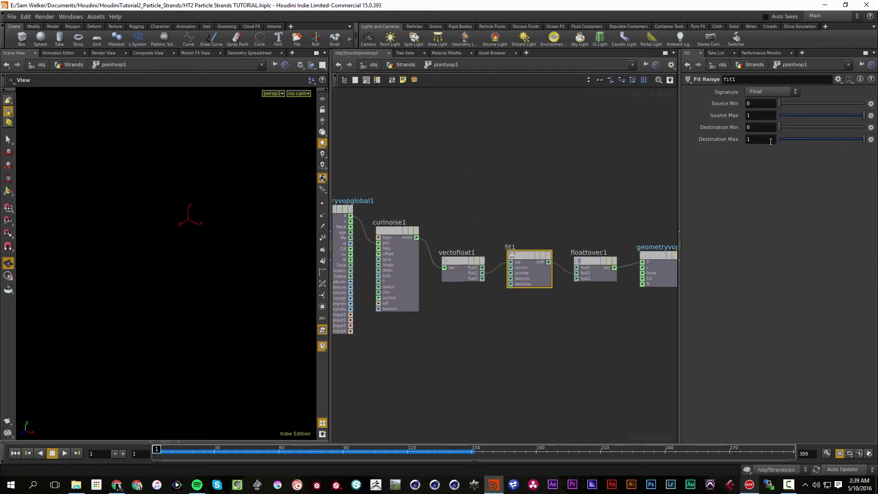
{"action": "left_click", "coordinate": [405, 64]}
{"action": "key", "text": "Up"}
{"action": "key", "text": "Up"}
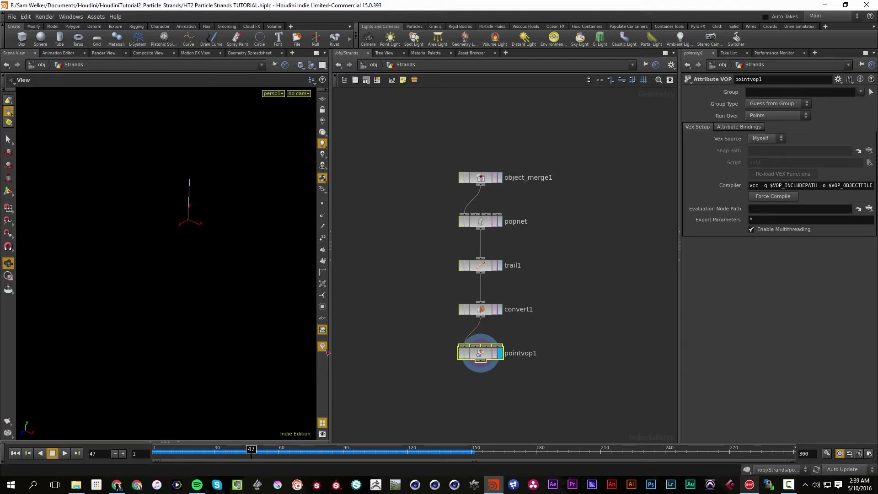
Step: Wire the Vector to Float's first and third components straight into the matching Float to Vector inputs, and replay from the first frame
{"action": "double_click", "coordinate": [477, 355]}
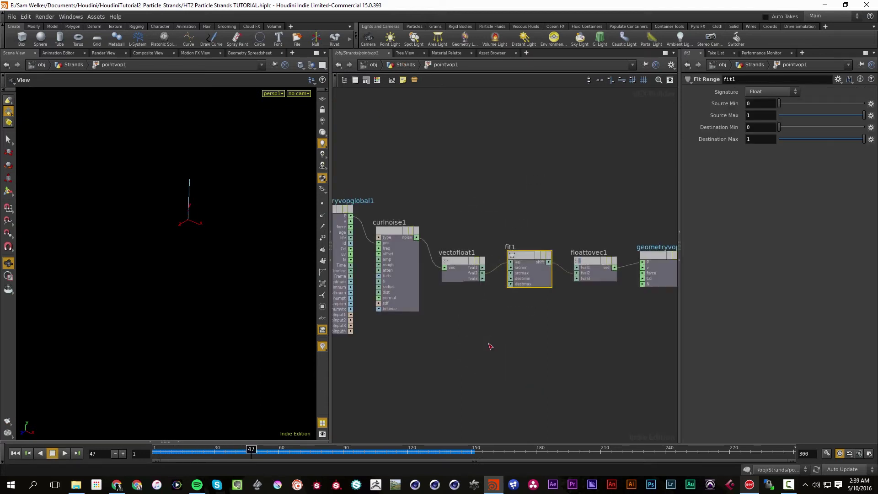
{"action": "left_click", "coordinate": [482, 267]}
{"action": "left_click", "coordinate": [576, 267]}
{"action": "left_click", "coordinate": [576, 278]}
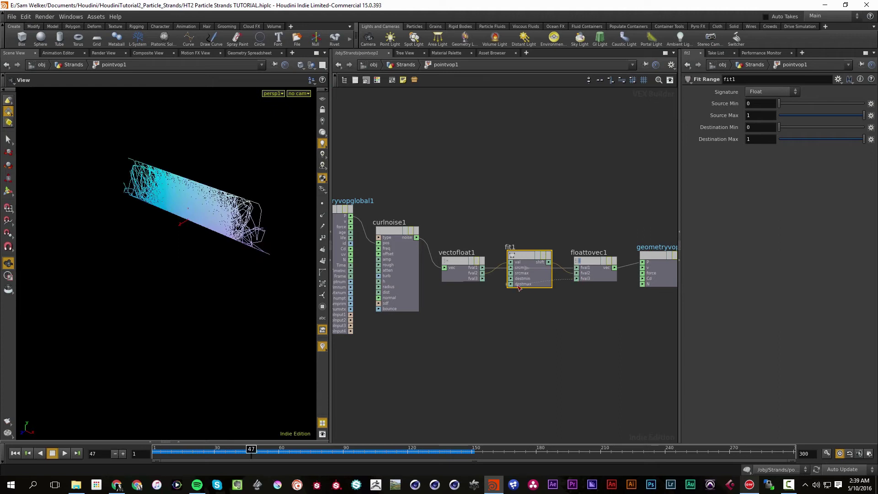
{"action": "left_click", "coordinate": [483, 279]}
{"action": "left_click", "coordinate": [494, 339]}
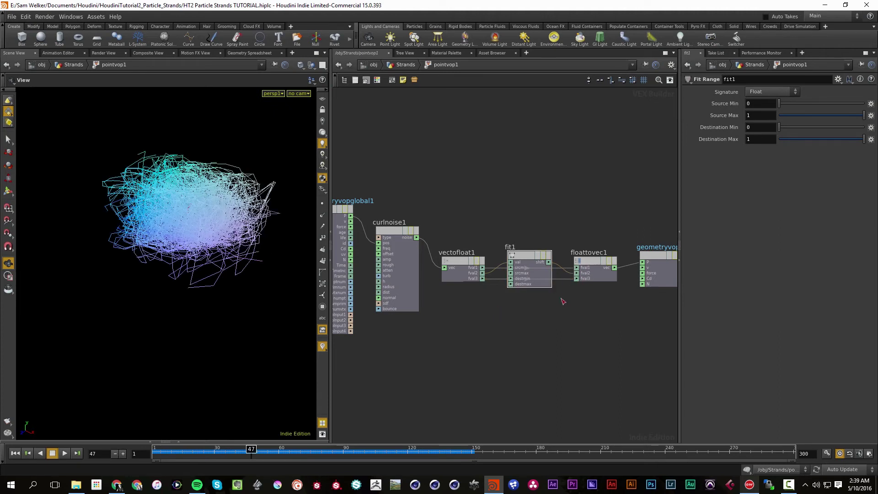
{"action": "key", "text": "ctrl+Up"}
{"action": "key", "text": "Up"}
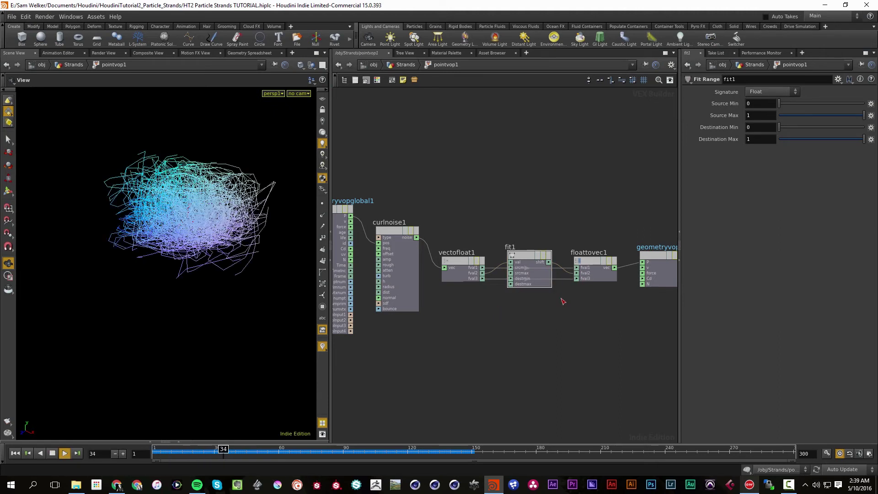
Step: Set the Fit Range's destination maximum to .25 and replay the strands from the first frame
{"action": "key", "text": "Up"}
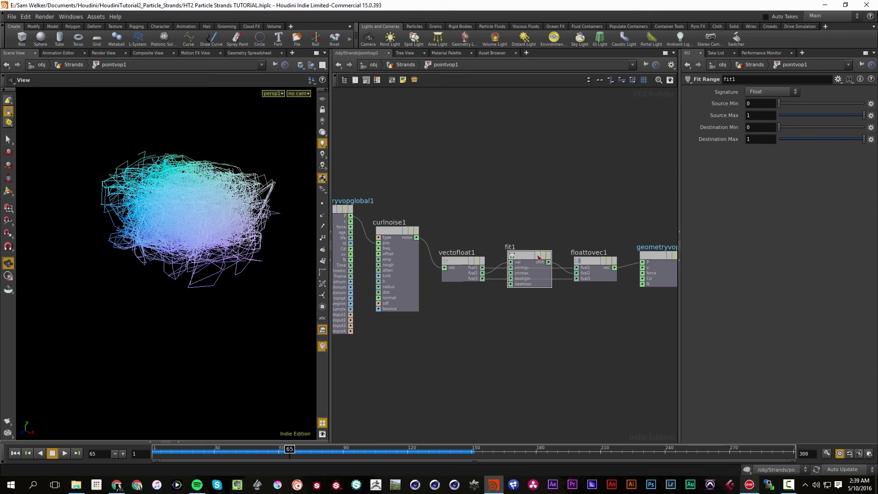
{"action": "key", "text": "u"}
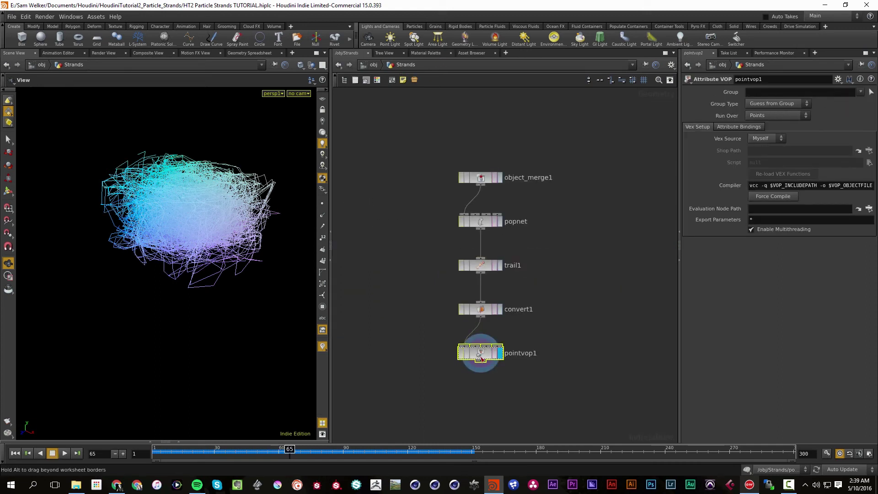
{"action": "double_click", "coordinate": [481, 358]}
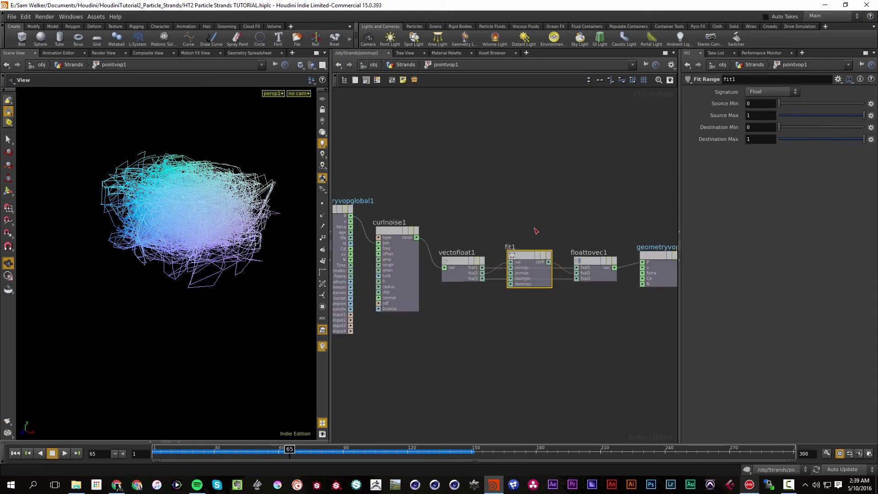
{"action": "left_click", "coordinate": [760, 135]}
{"action": "type", "text": ".25"}
{"action": "key", "text": "Return"}
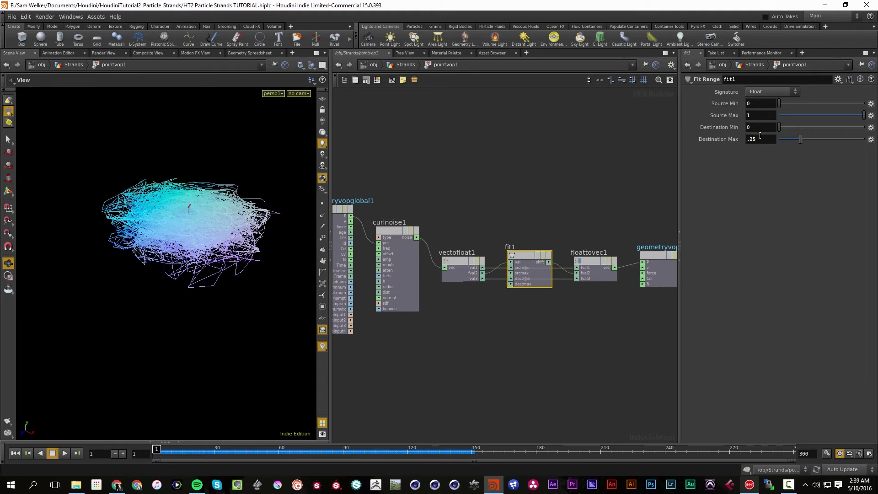
{"action": "key", "text": "ctrl+Up"}
{"action": "key", "text": "Up"}
{"action": "key", "text": "ctrl+Up"}
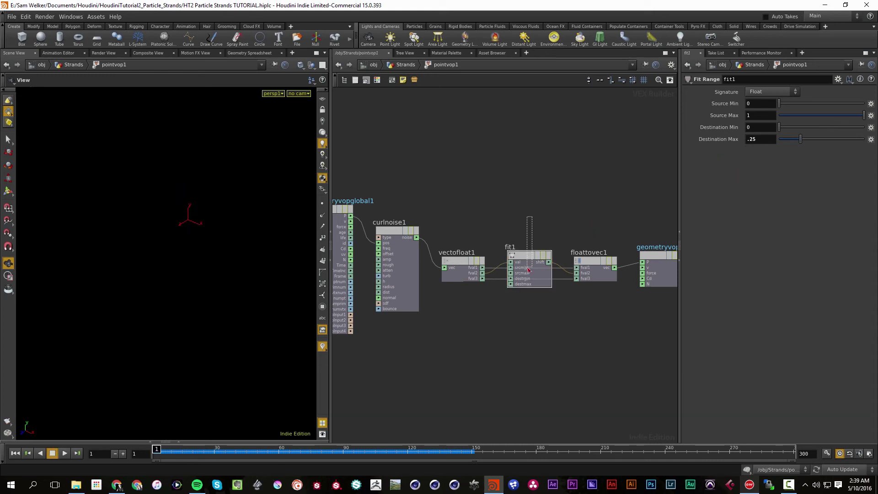
Step: Leave the VOP network and delete the Point VOP from the Strands network
{"action": "left_click_drag", "start_coordinate": [531, 255], "coordinate": [525, 204]}
{"action": "left_click", "coordinate": [410, 230]}
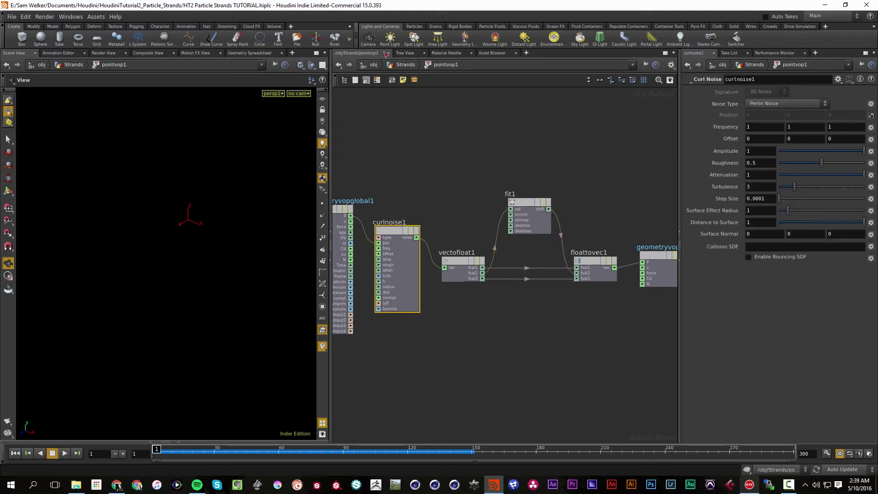
{"action": "left_click", "coordinate": [398, 67]}
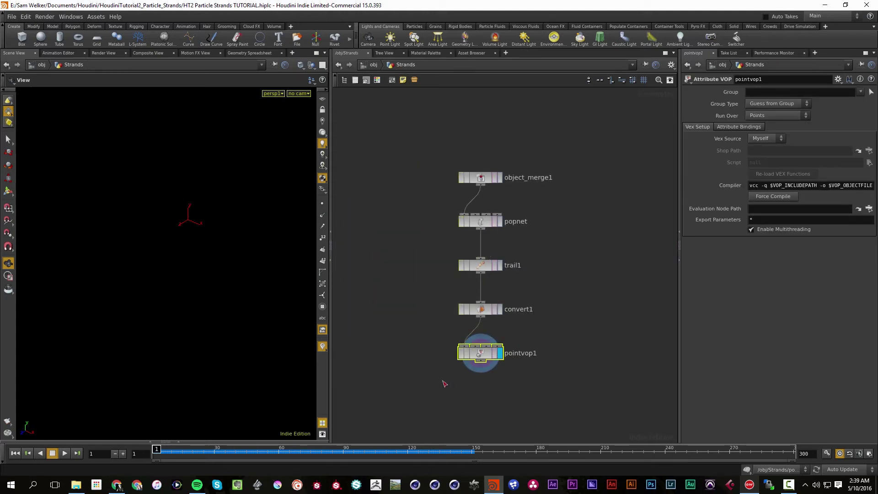
{"action": "key", "text": "Delete"}
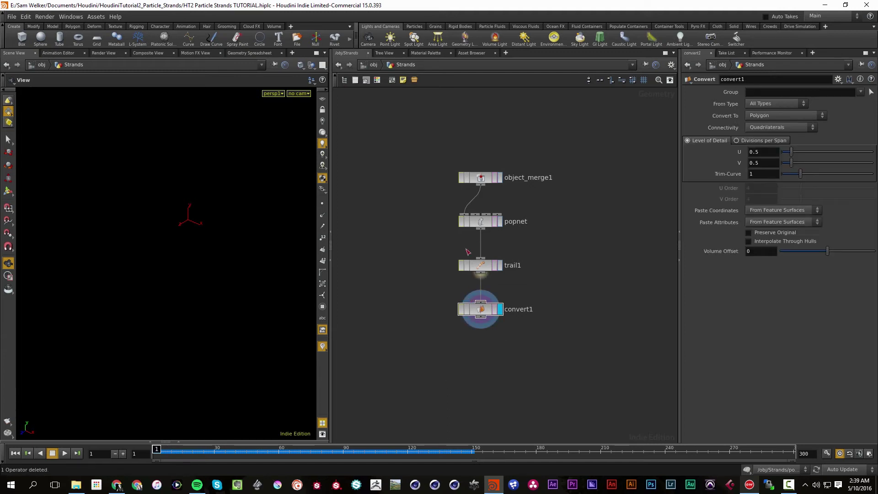
Step: Play the popnet simulation and examine the converted strands without the Point VOP
{"action": "double_click", "coordinate": [482, 222]}
{"action": "key", "text": "Up"}
{"action": "key", "text": "Up"}
{"action": "left_click", "coordinate": [406, 64]}
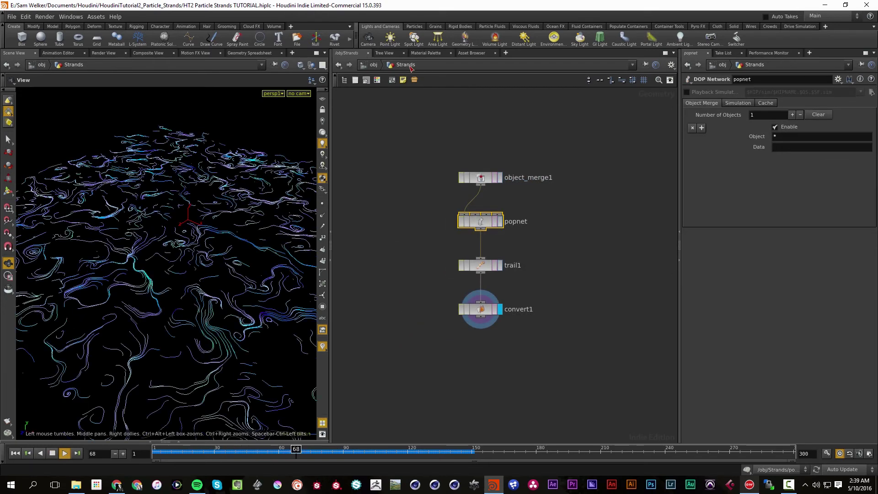
{"action": "key", "text": "Up"}
{"action": "key", "text": "Up"}
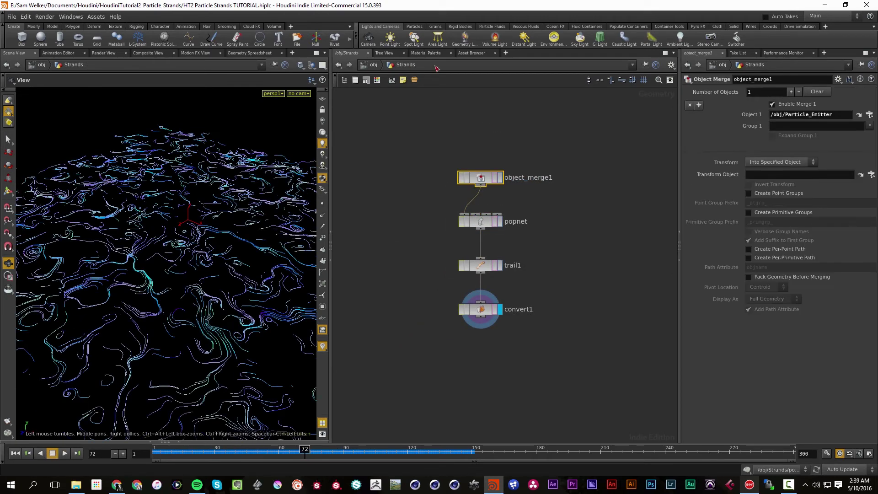
Step: Delete the Particle_Emitter object and the Object Merge node inside Strands
{"action": "key", "text": "u"}
{"action": "left_click", "coordinate": [432, 243]}
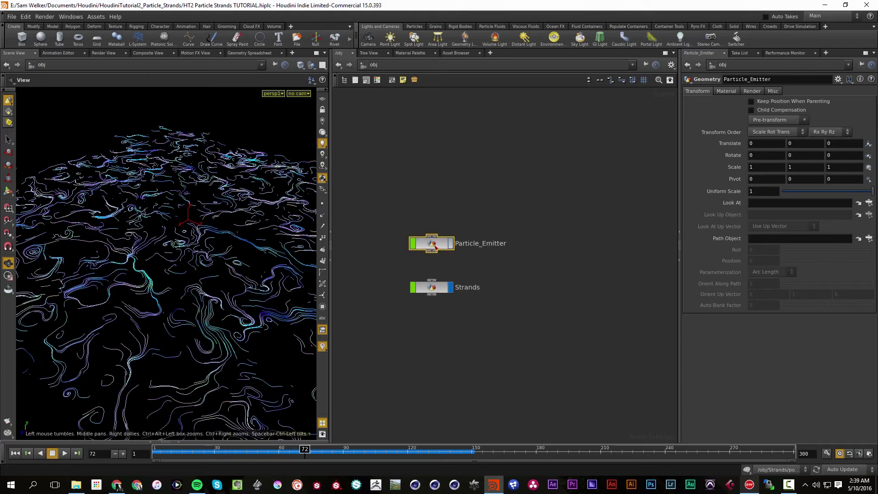
{"action": "key", "text": "Delete"}
{"action": "left_click", "coordinate": [442, 288]}
{"action": "key", "text": "i"}
{"action": "key", "text": "Delete"}
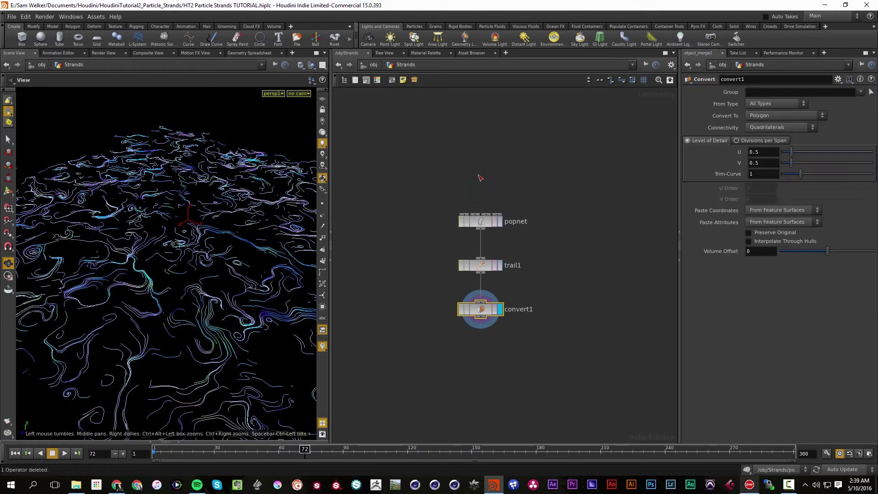
Step: Add a Circle node above the popnet, wire it into the popnet's first input, and tidy the node layout
{"action": "key", "text": "Tab"}
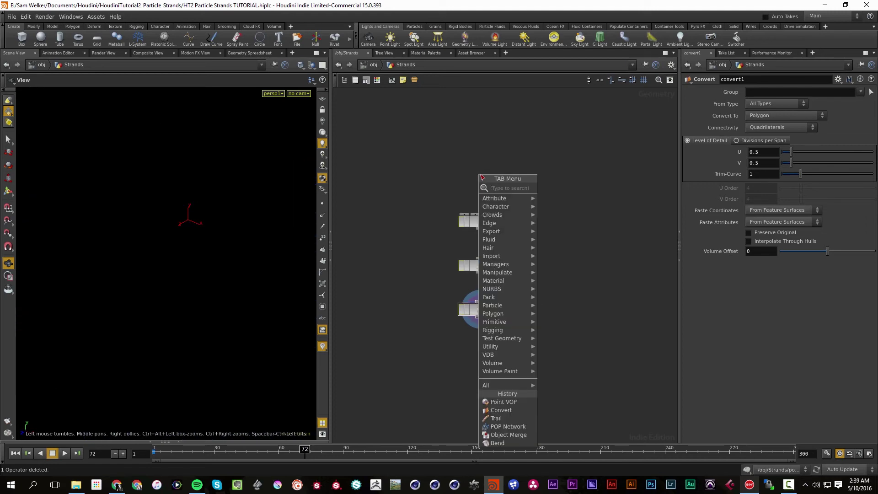
{"action": "type", "text": "cir"}
{"action": "key", "text": "Return"}
{"action": "left_click", "coordinate": [480, 175]}
{"action": "left_click_drag", "start_coordinate": [480, 182], "coordinate": [464, 214]}
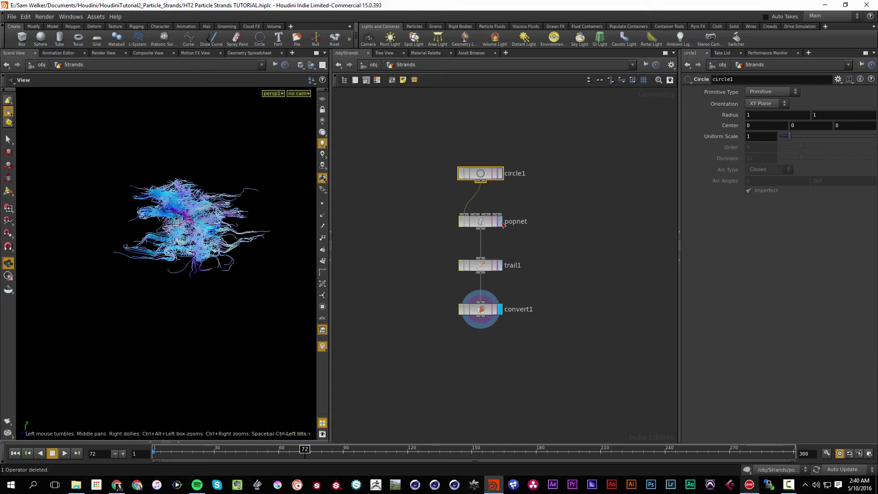
{"action": "key", "text": "l"}
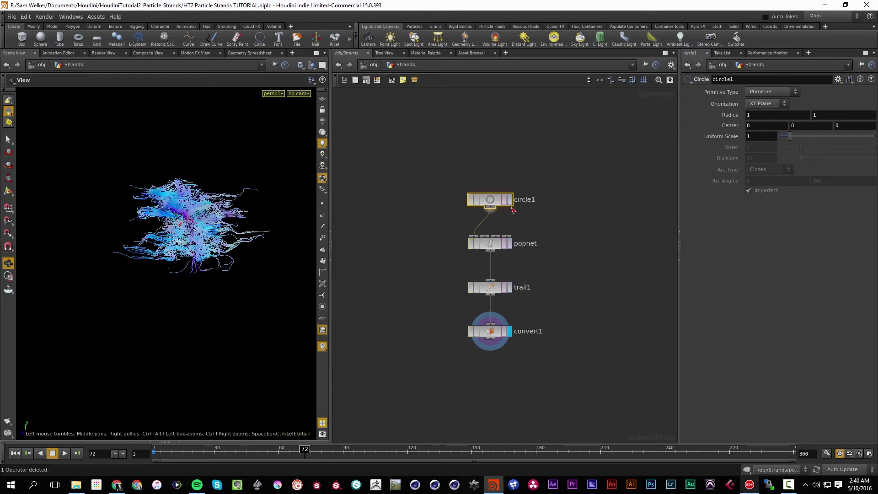
Step: Set the circle's orientation to ZX Plane and replay the strands from the first frame
{"action": "key", "text": "ctrl+Up"}
{"action": "key", "text": "Up"}
{"action": "key", "text": "Up"}
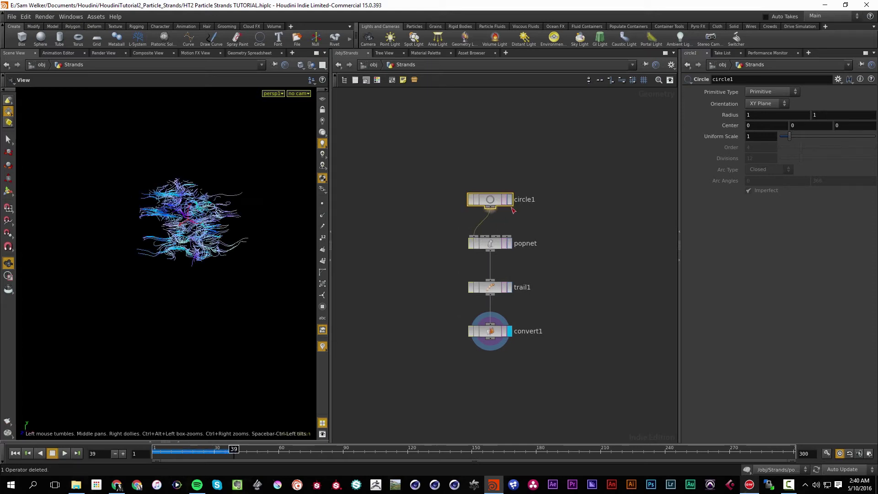
{"action": "left_click", "coordinate": [783, 104]}
{"action": "left_click", "coordinate": [762, 128]}
{"action": "key", "text": "ctrl+Up"}
{"action": "key", "text": "Up"}
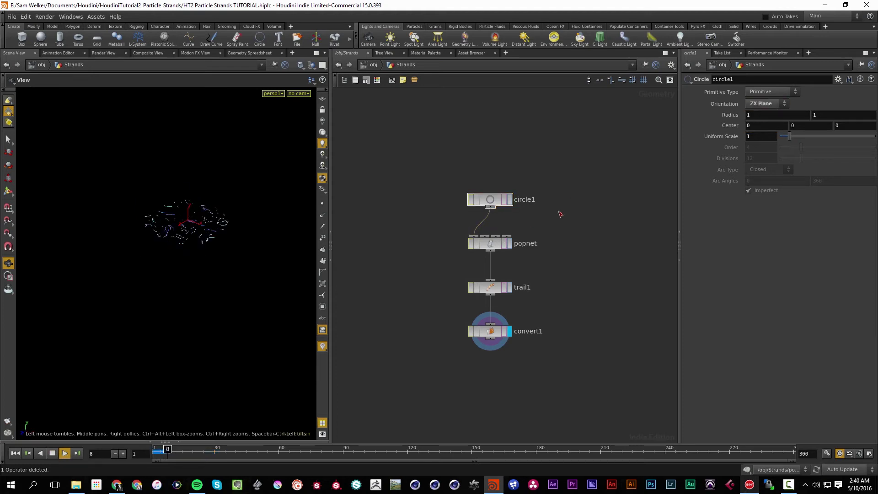
Step: Continue the playback to about frame 121 and examine the circle-emitted strands up close
{"action": "key", "text": "Up"}
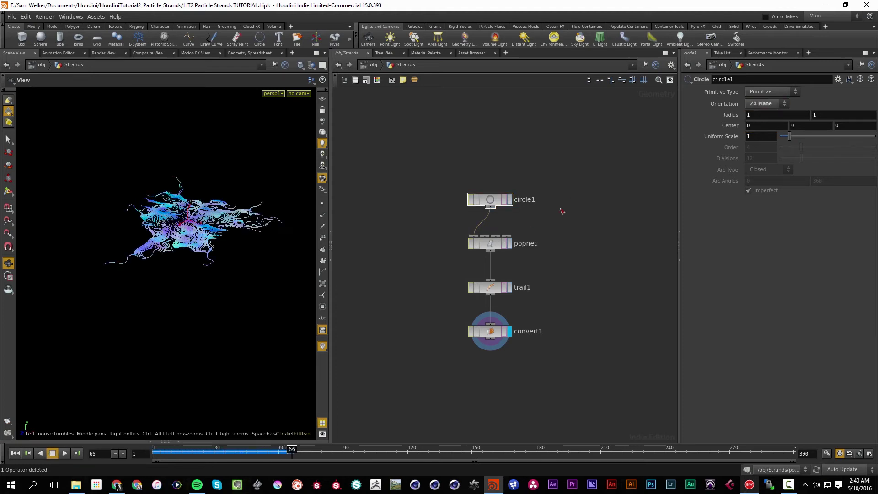
{"action": "right_click_drag", "start_coordinate": [232, 232], "coordinate": [310, 215]}
{"action": "middle_click_drag", "start_coordinate": [220, 232], "coordinate": [170, 303]}
{"action": "key", "text": "Up"}
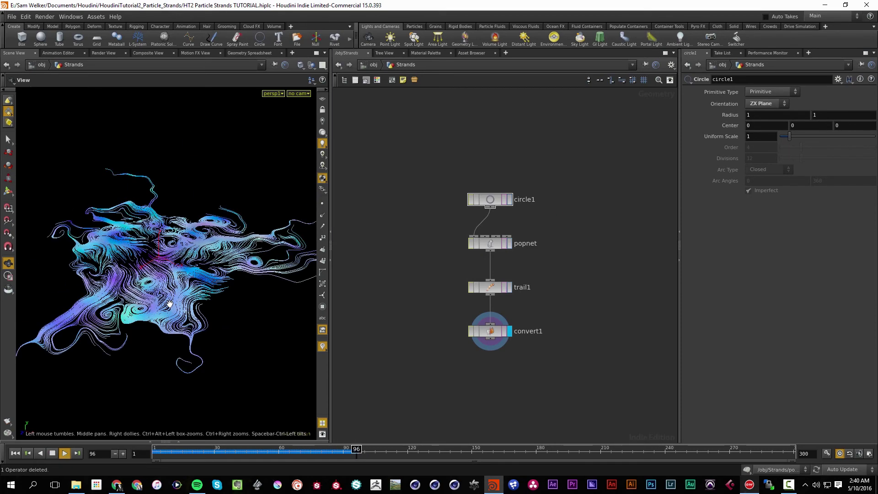
{"action": "key", "text": "Up"}
{"action": "key", "text": "Up"}
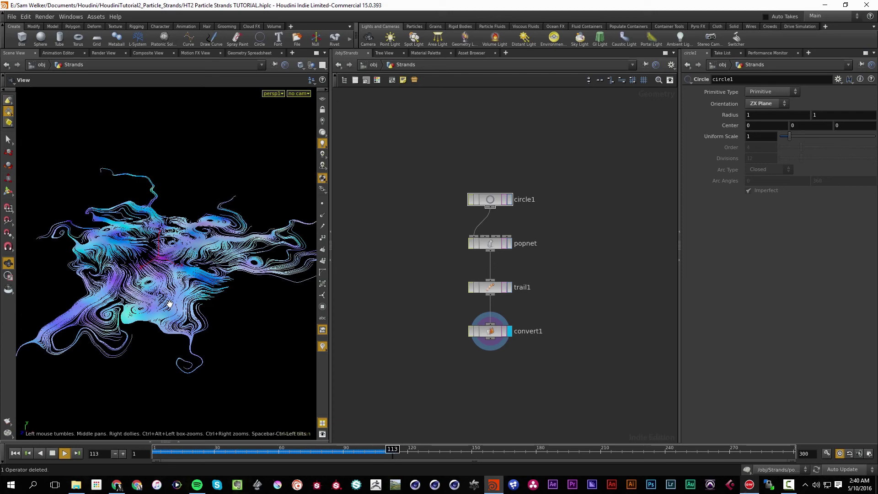
{"action": "left_click_drag", "start_coordinate": [194, 256], "coordinate": [297, 291]}
Step: Add a Curve node beside the circle and popnet chain
{"action": "middle_click_drag", "start_coordinate": [574, 240], "coordinate": [488, 266]}
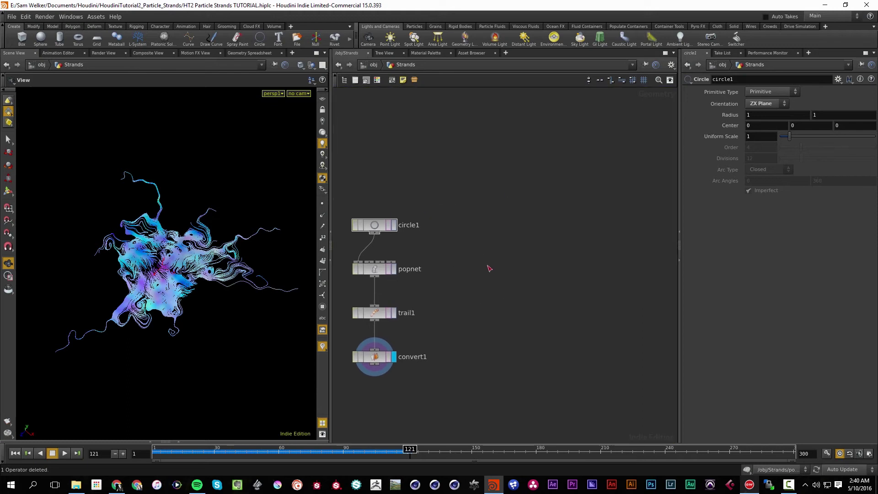
{"action": "key", "text": "Tab"}
{"action": "type", "text": "cu"}
{"action": "key", "text": "Return"}
{"action": "left_click", "coordinate": [488, 266]}
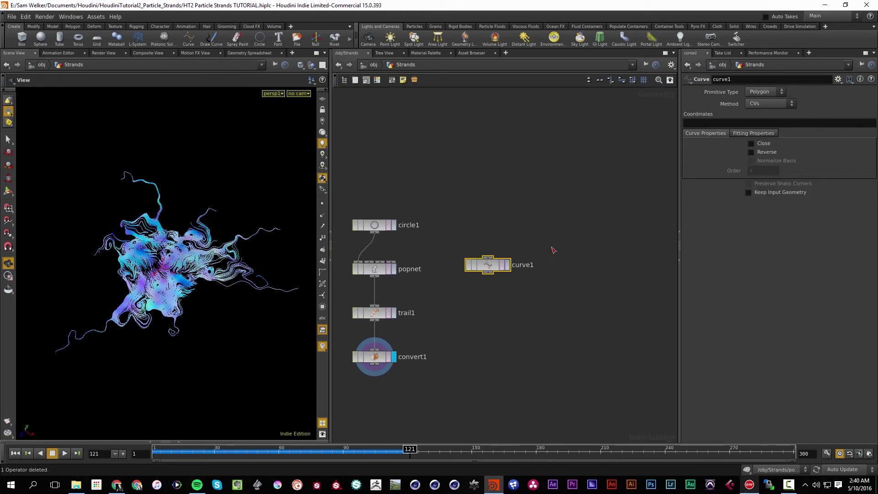
Step: Define the curve with the coordinates 0,0,0 0,10,0 and display it in the viewport
{"action": "left_click", "coordinate": [747, 127]}
{"action": "type", "text": "0,0,0 0,10,0"}
{"action": "left_click", "coordinate": [507, 265]}
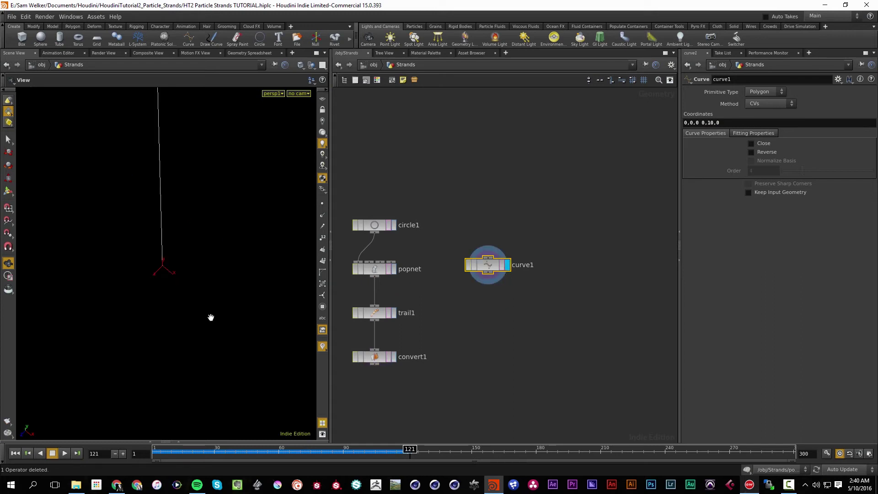
{"action": "left_click_drag", "start_coordinate": [185, 238], "coordinate": [165, 262]}
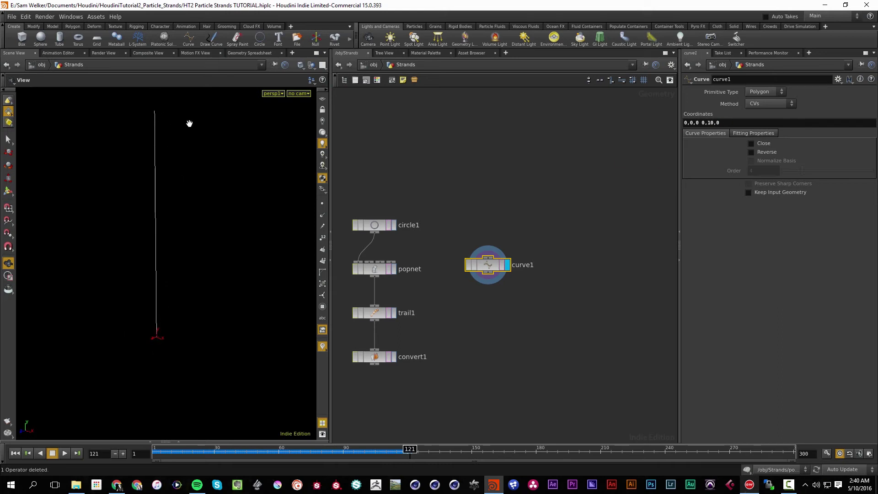
{"action": "left_click", "coordinate": [323, 239]}
{"action": "left_click", "coordinate": [323, 239]}
Step: Add a Resample node fed by the curve and display its result with point numbers
{"action": "key", "text": "Tab"}
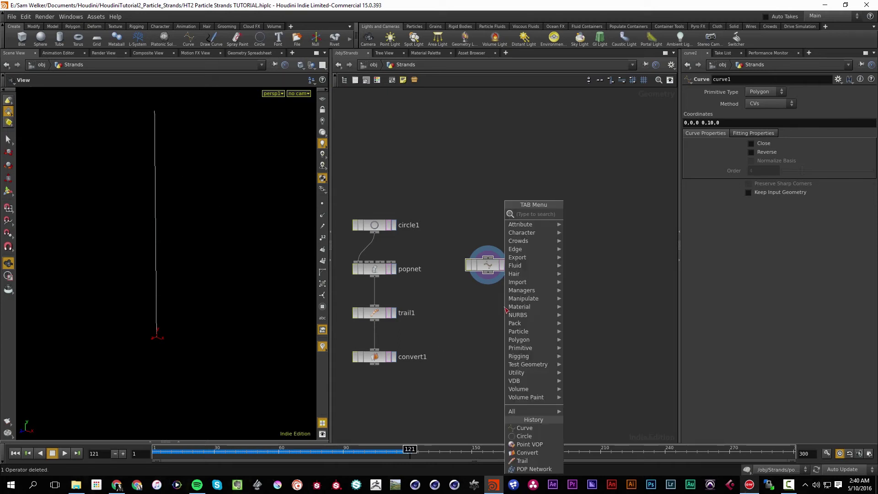
{"action": "type", "text": "res"}
{"action": "key", "text": "Return"}
{"action": "left_click", "coordinate": [504, 307]}
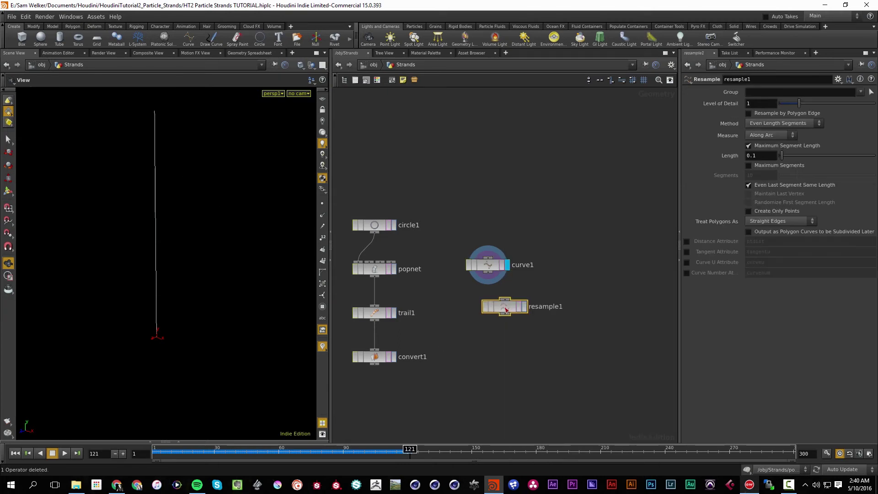
{"action": "left_click_drag", "start_coordinate": [506, 297], "coordinate": [488, 272]}
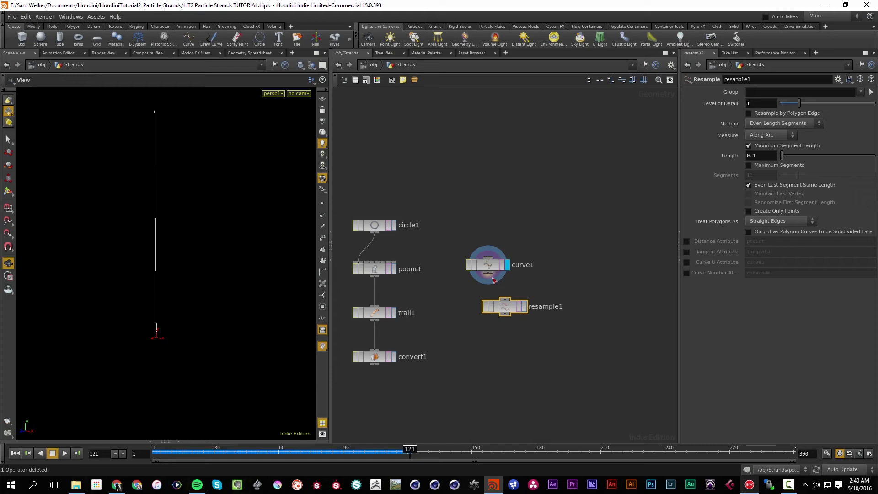
{"action": "left_click", "coordinate": [524, 307]}
{"action": "left_click", "coordinate": [323, 237]}
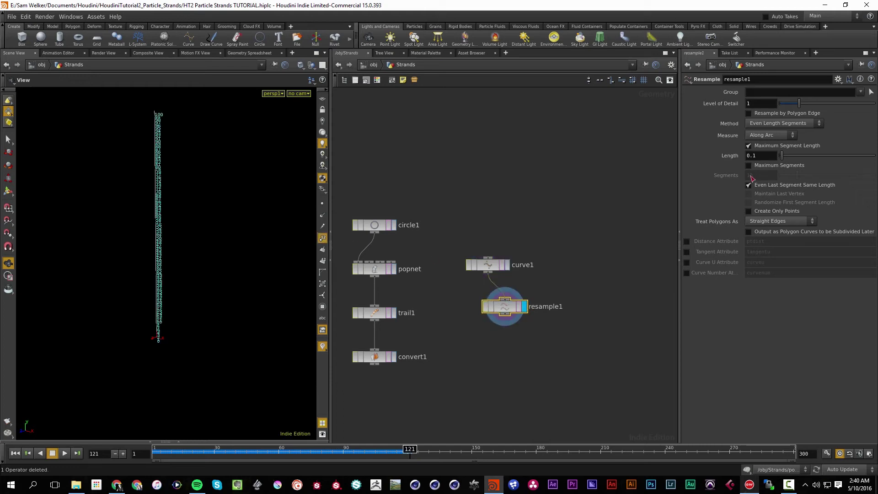
Step: Set the Resample node's segment length to 0.5 and tidy the node layout
{"action": "key", "text": "BackSpace"}
{"action": "type", "text": "5"}
{"action": "key", "text": "Return"}
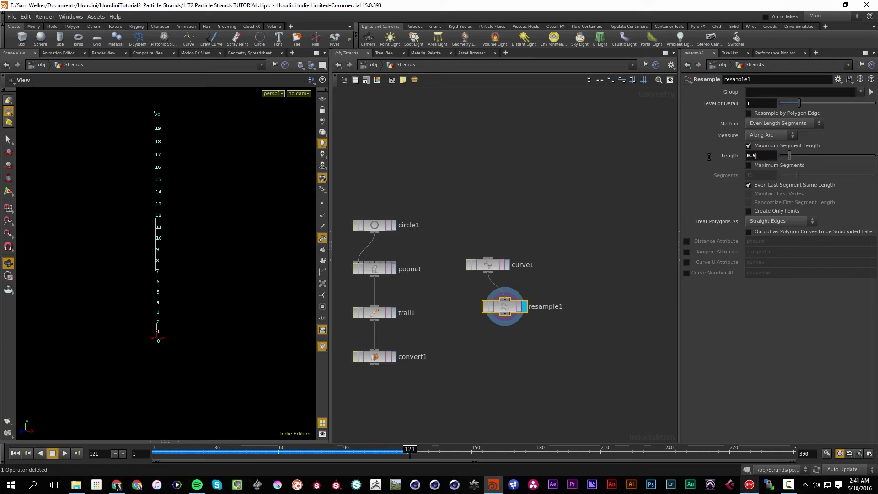
{"action": "left_click", "coordinate": [579, 317]}
{"action": "key", "text": "h"}
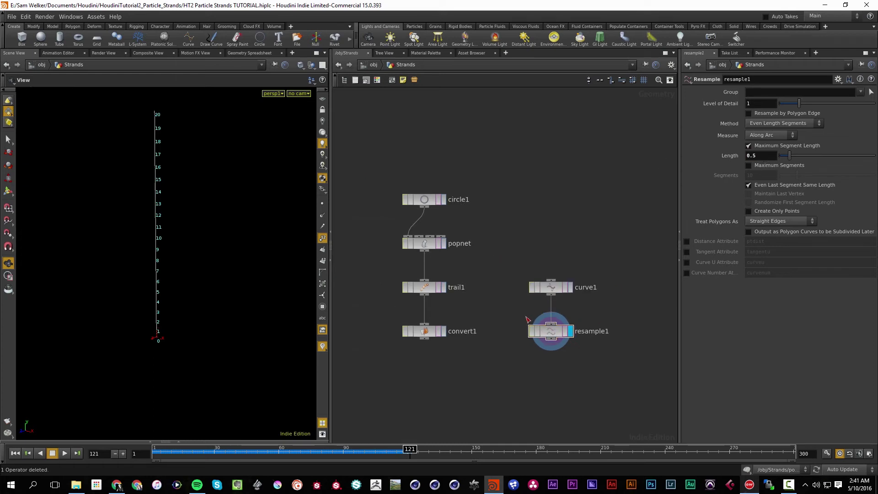
Step: Add a Vortex Force Attributes node after the Resample node, display it, and tidy the node layout
{"action": "key", "text": "Tab"}
{"action": "type", "text": "vort"}
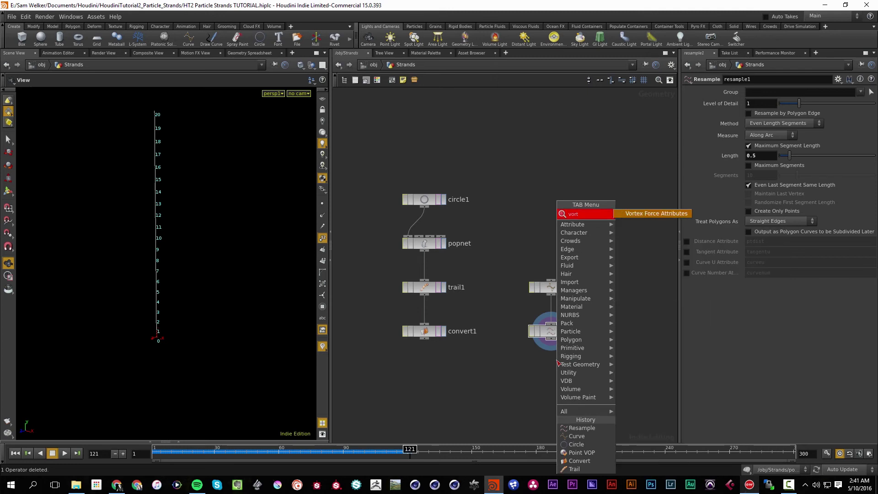
{"action": "key", "text": "Return"}
{"action": "left_click", "coordinate": [555, 346]}
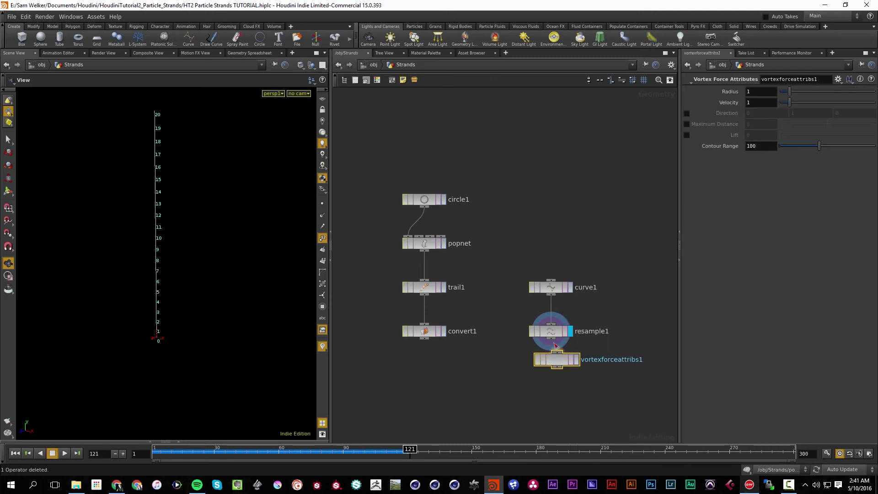
{"action": "left_click", "coordinate": [577, 360]}
{"action": "key", "text": "l"}
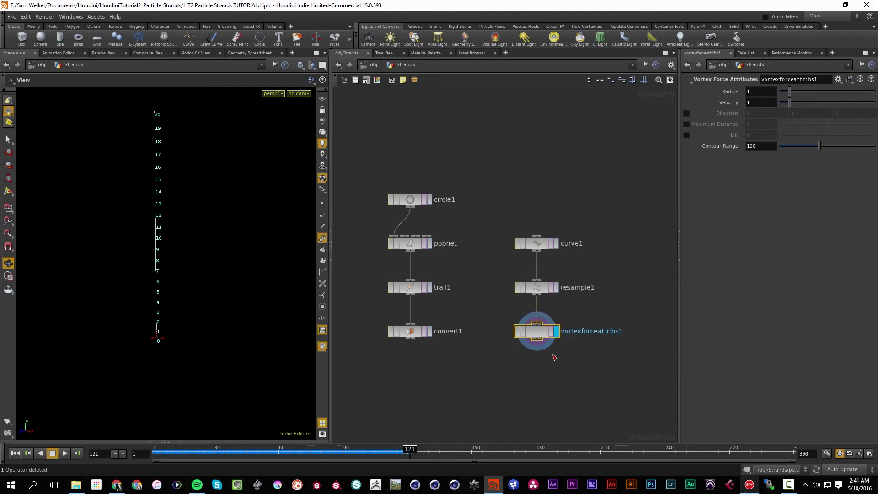
Step: Enable Lift on the Vortex Force Attributes node and set Velocity to 30 and Lift to 10
{"action": "left_click", "coordinate": [687, 136]}
{"action": "mouse_move", "coordinate": [710, 107]}
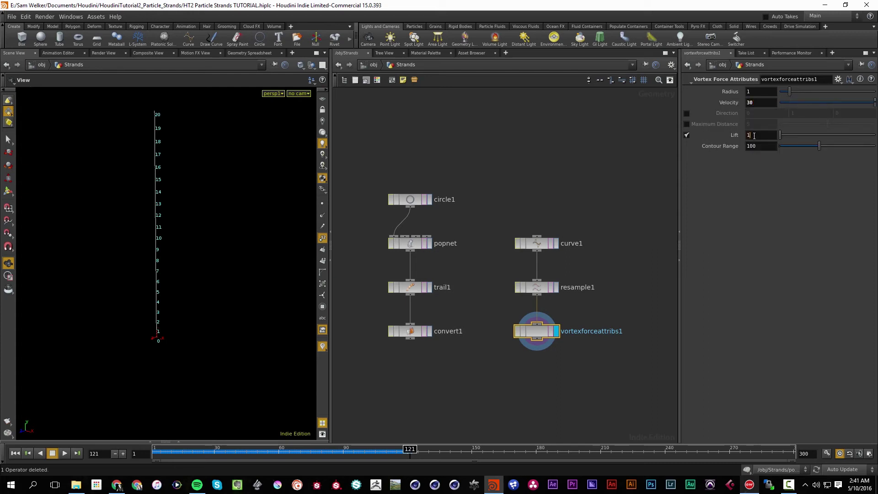
{"action": "key", "text": "Tab"}
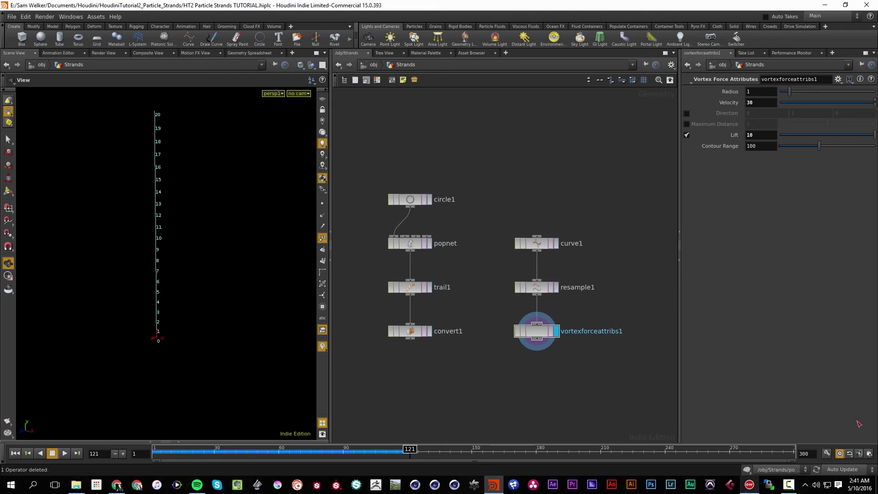
Step: Add a Null node fed by the Vortex Force Attributes node
{"action": "left_click", "coordinate": [543, 379]}
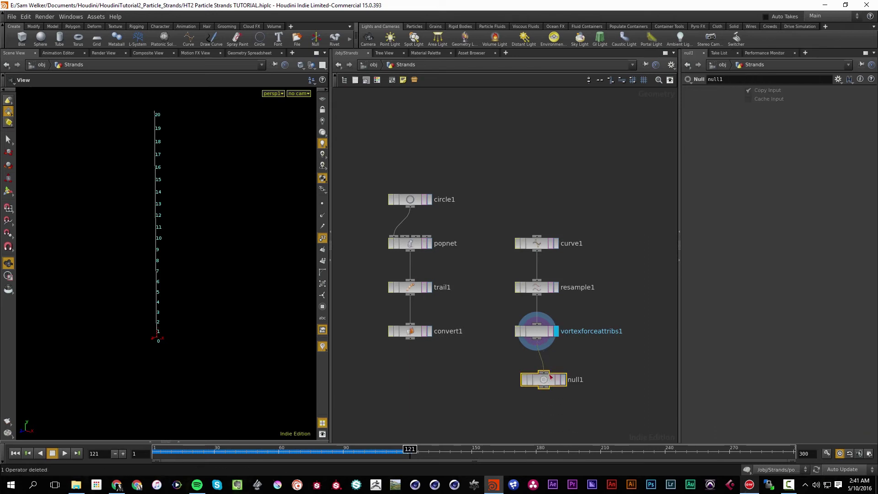
Step: Display the new Null node, rename it OUT_VORTEX_CURVE, and tidy the node layout
{"action": "left_click", "coordinate": [562, 380]}
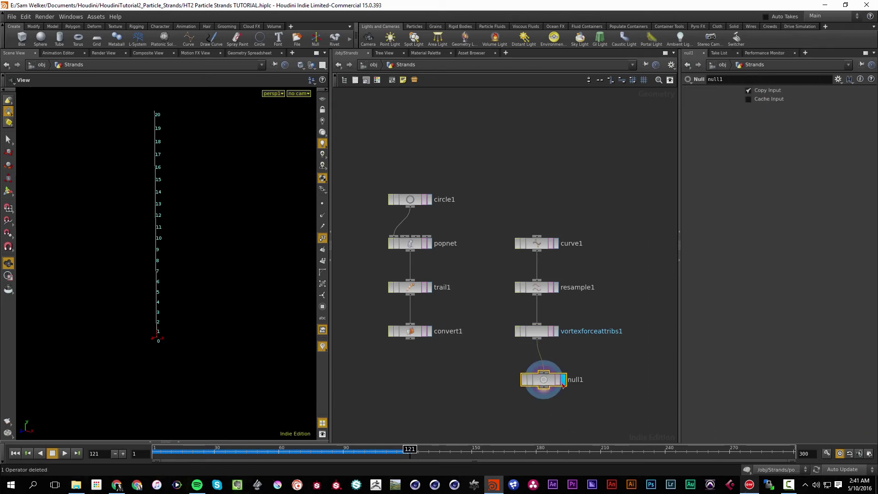
{"action": "double_click", "coordinate": [575, 379]}
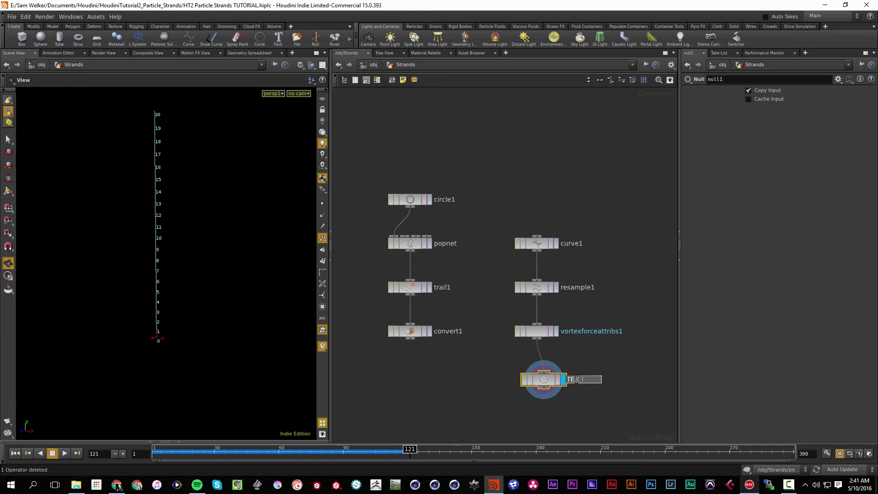
{"action": "type", "text": "OUT_VORTEX_CURVE"}
{"action": "key", "text": "Return"}
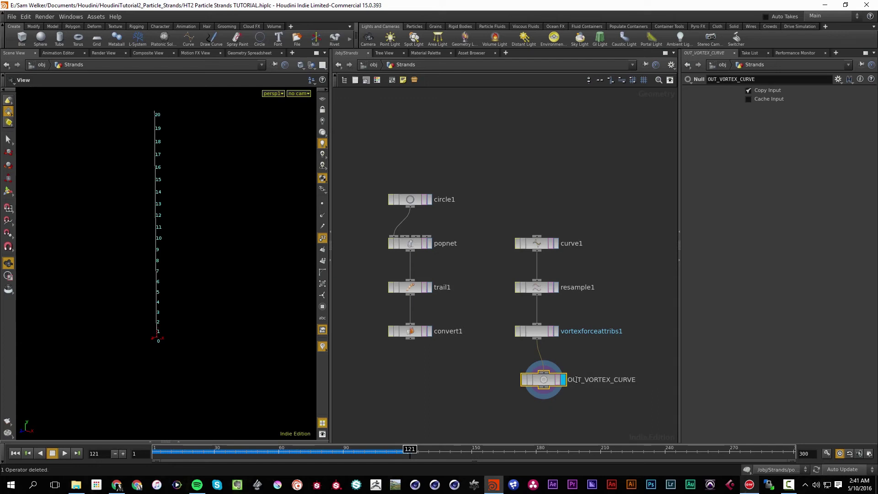
{"action": "key", "text": "l"}
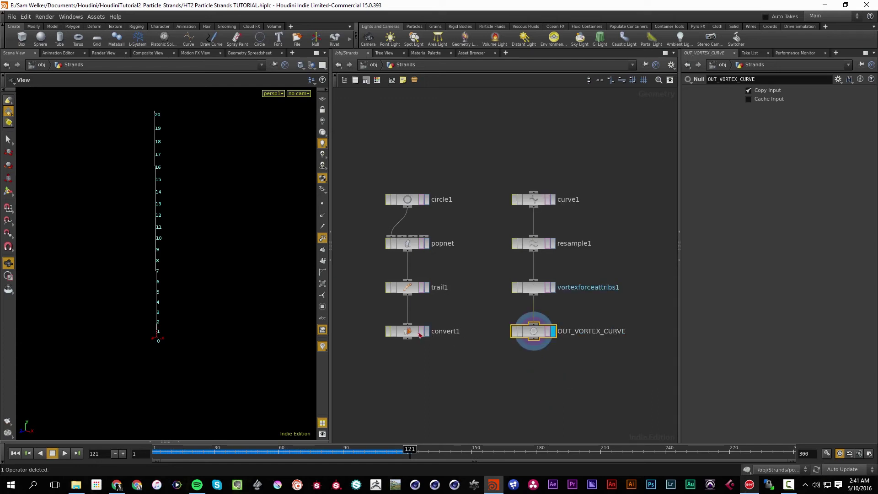
Step: Inside popnet, insert a Vortex Force node between popsolver and output, hide the point numbers, and tidy the layout
{"action": "double_click", "coordinate": [407, 243]}
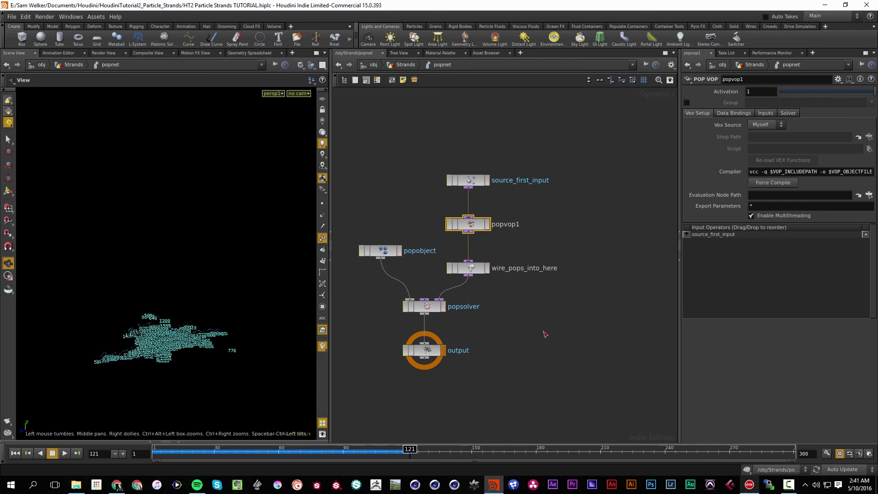
{"action": "key", "text": "Tab"}
{"action": "type", "text": "vortex for"}
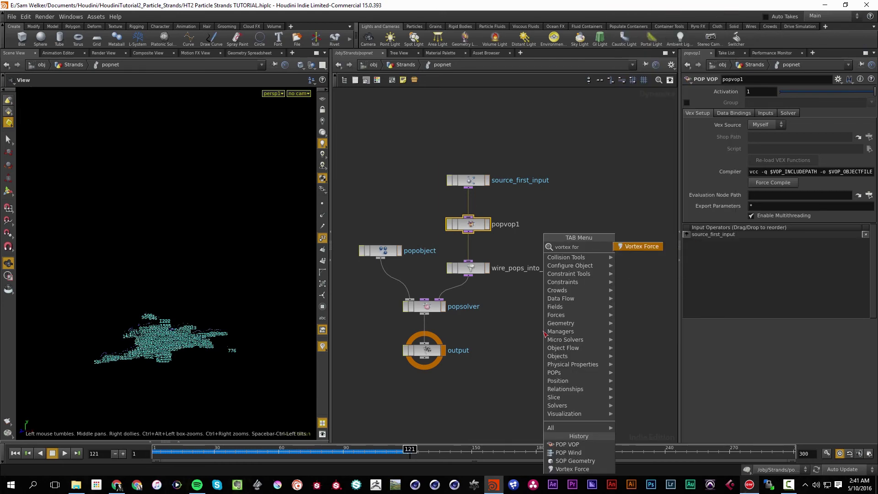
{"action": "key", "text": "Return"}
{"action": "left_click", "coordinate": [416, 318]}
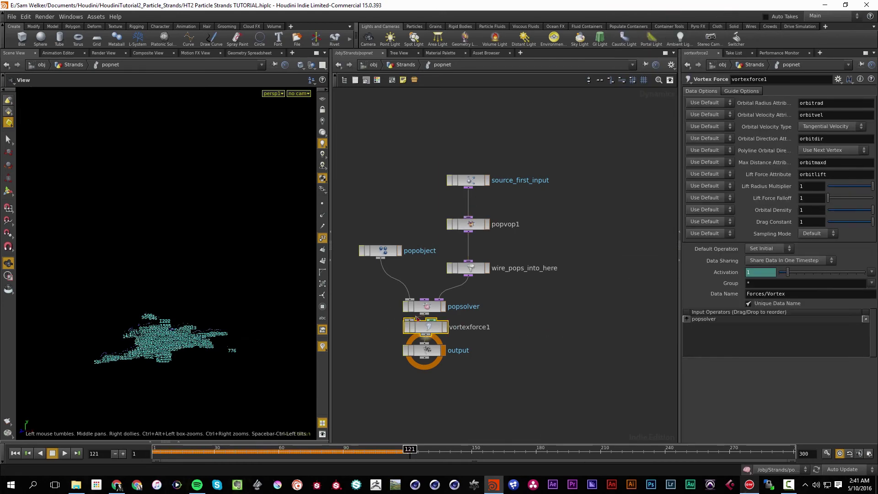
{"action": "left_click", "coordinate": [323, 238]}
{"action": "key", "text": "l"}
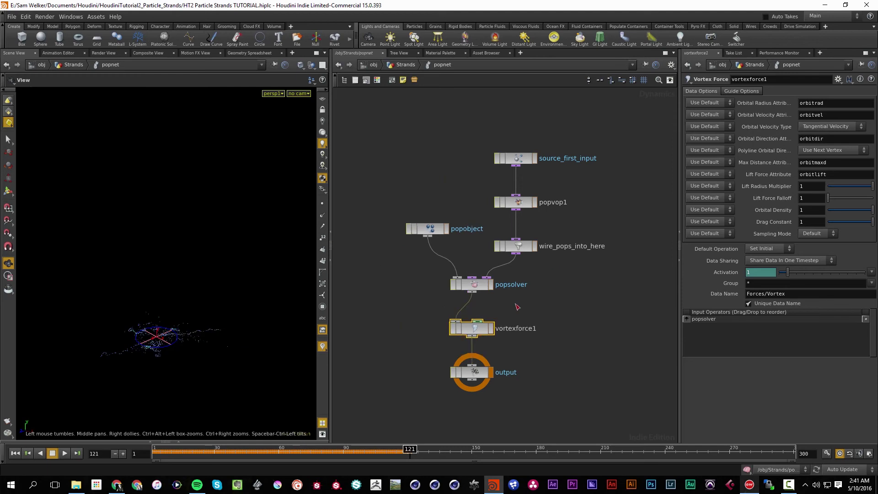
Step: Wire a SOP Geometry node into the Vortex Force node's second input and point its SOP Path to /obj/Strands/OUT_VORTEX_CURVE
{"action": "key", "text": "Tab"}
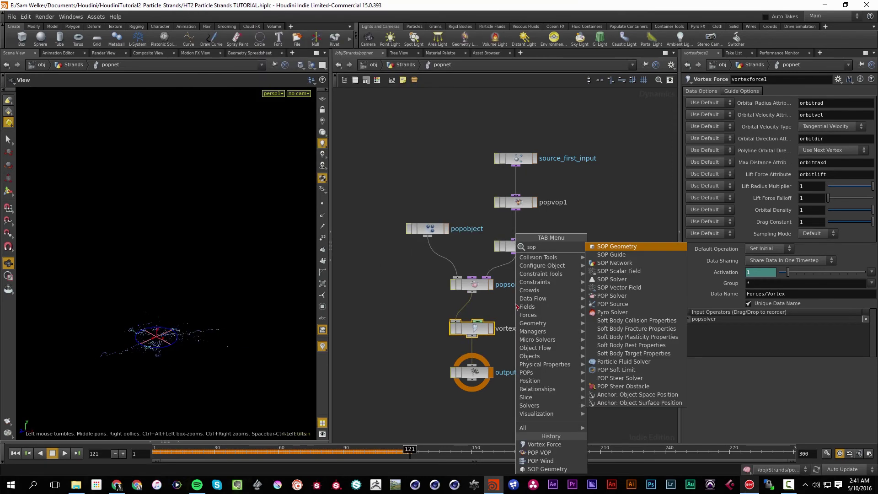
{"action": "key", "text": "Escape"}
{"action": "left_click", "coordinate": [522, 305]}
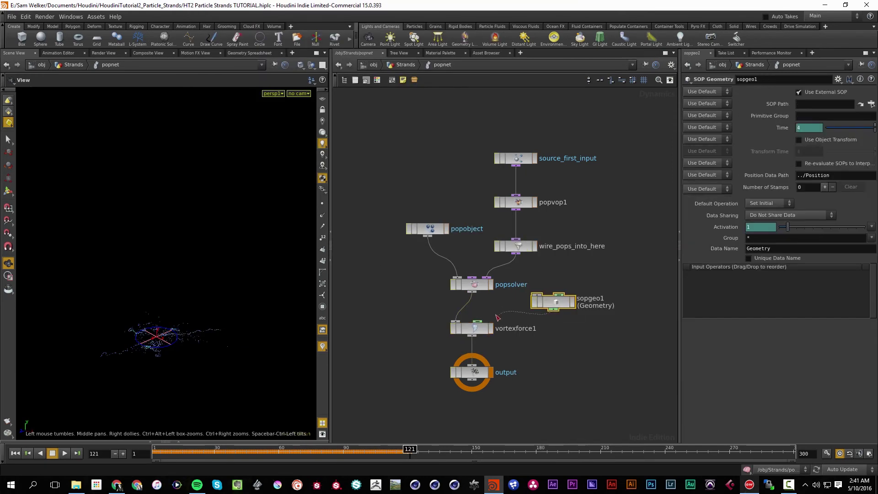
{"action": "key", "text": "l"}
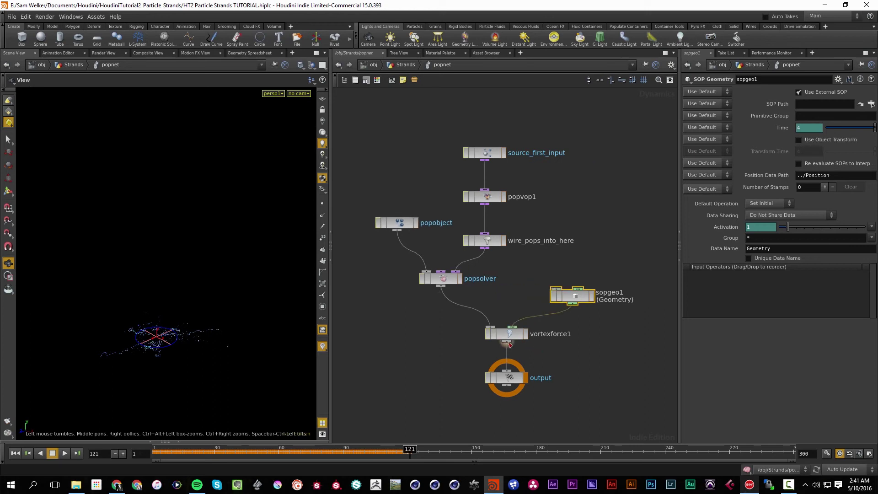
{"action": "left_click", "coordinate": [871, 103]}
{"action": "double_click", "coordinate": [808, 66]}
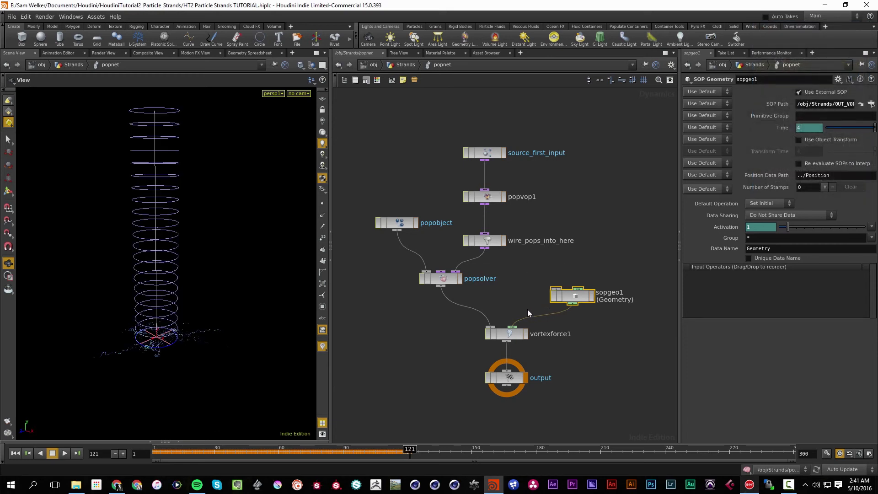
Step: Play the particle simulation inside popnet from the first frame to check the vortex force
{"action": "key", "text": "ctrl+Up"}
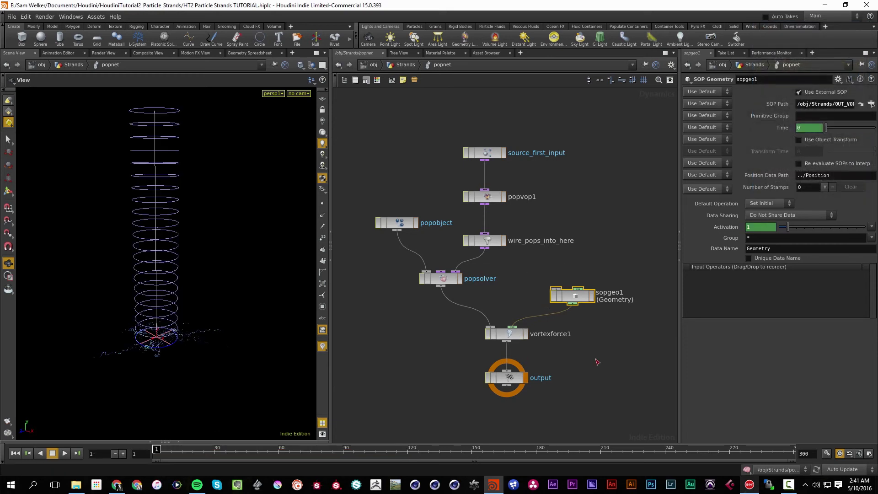
{"action": "key", "text": "Up"}
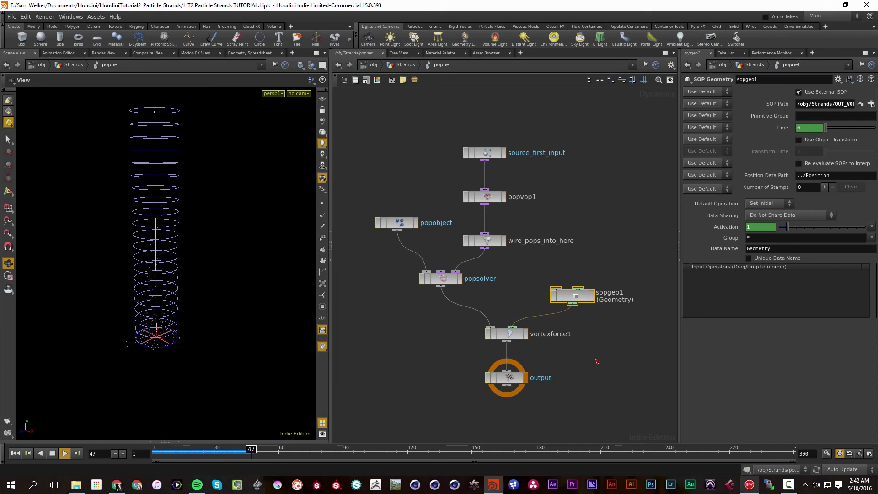
{"action": "key", "text": "Up"}
Step: Return to the Strands network, display the convert1 node, and play the strands from the first frame
{"action": "left_click", "coordinate": [401, 65]}
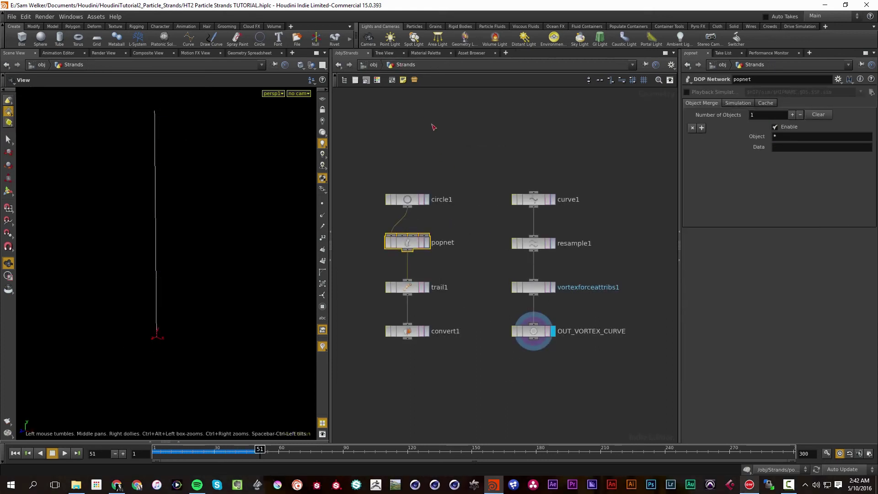
{"action": "left_click", "coordinate": [427, 331]}
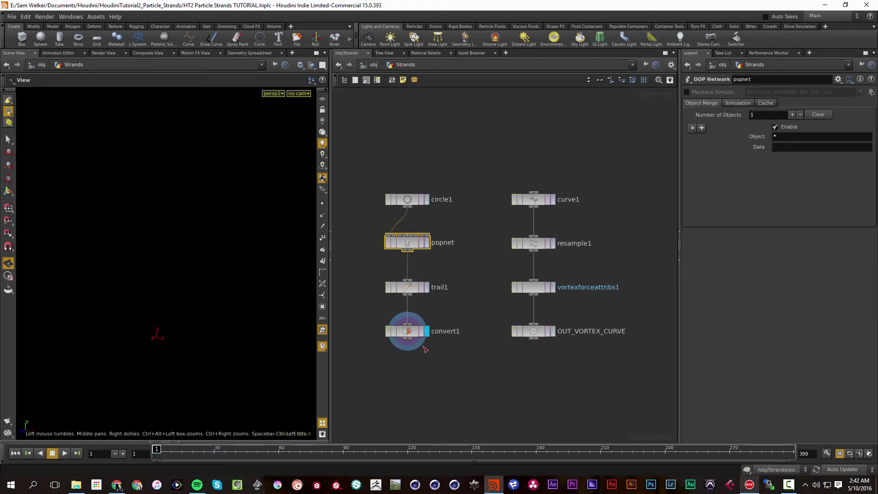
{"action": "key", "text": "Up"}
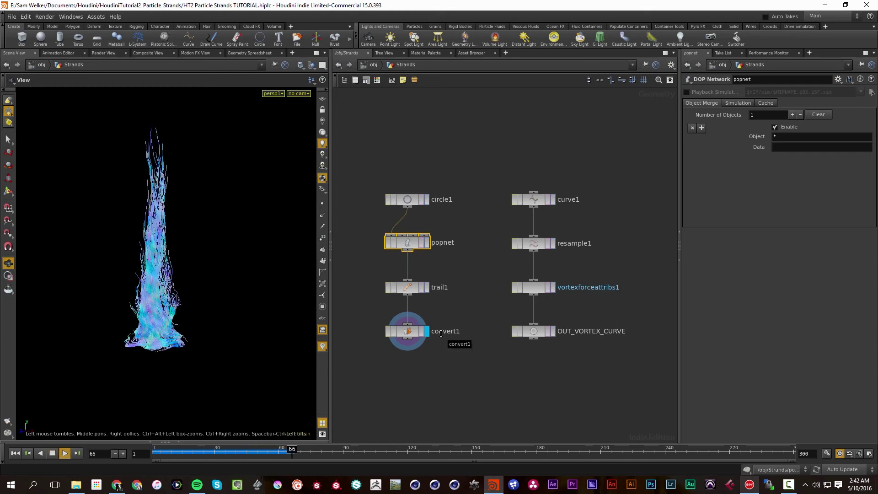
{"action": "key", "text": "Down"}
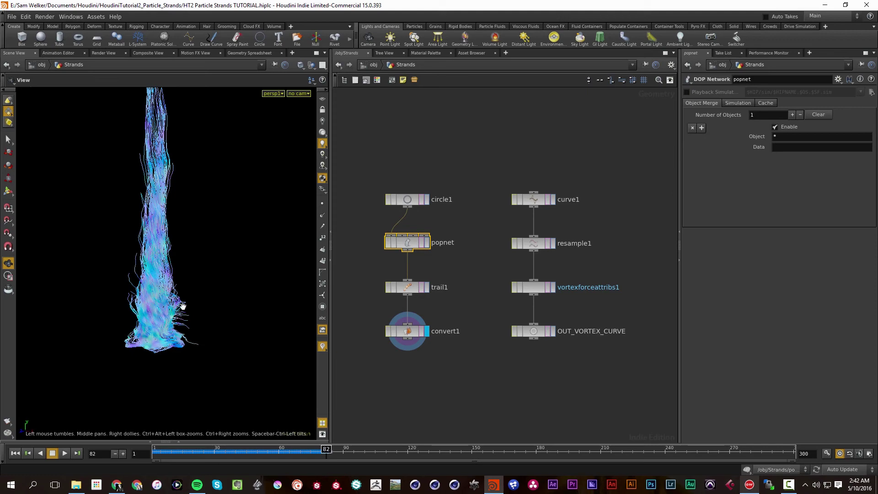
{"action": "left_click_drag", "start_coordinate": [180, 304], "coordinate": [213, 374]}
{"action": "key", "text": "Up"}
{"action": "key", "text": "Down"}
{"action": "left_click_drag", "start_coordinate": [212, 369], "coordinate": [185, 392]}
Step: Set Velocity to 50 on the Vortex Force Attributes node and replay the simulation from the first frame
{"action": "left_click", "coordinate": [533, 287]}
{"action": "left_click_drag", "start_coordinate": [755, 104], "coordinate": [732, 105]}
{"action": "type", "text": "50"}
{"action": "key", "text": "Return"}
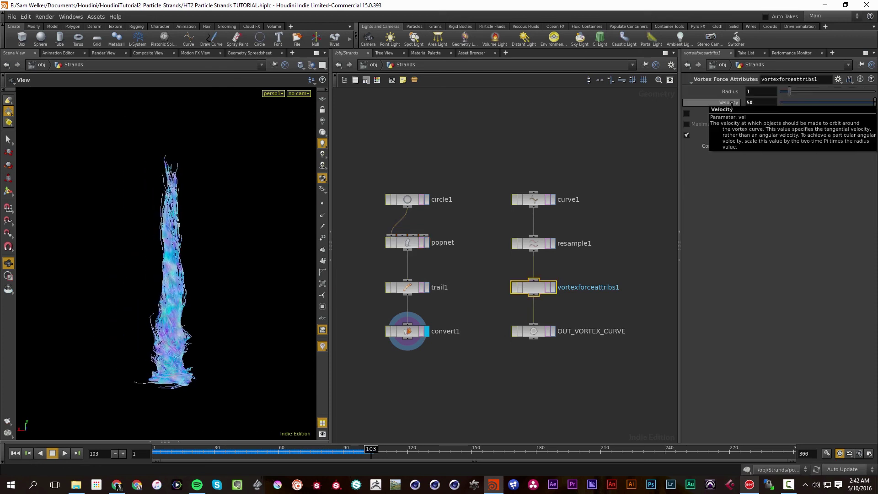
{"action": "key", "text": "ctrl+Up"}
{"action": "key", "text": "Up"}
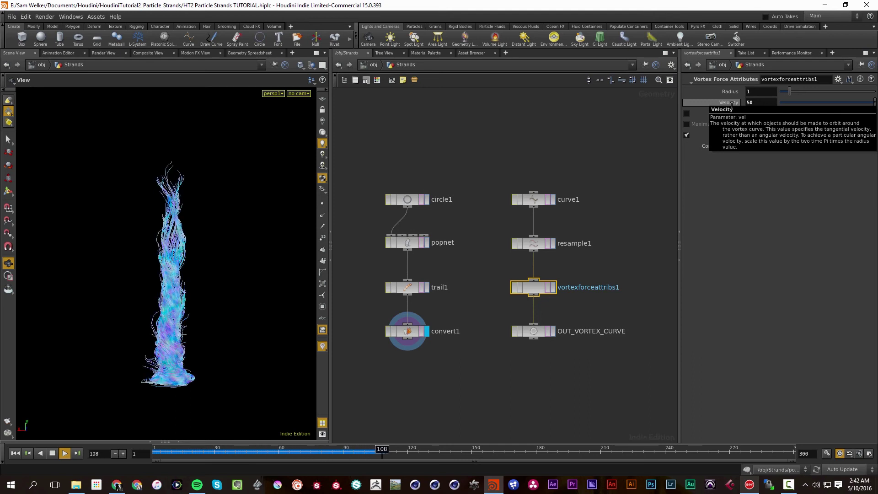
{"action": "key", "text": "Up"}
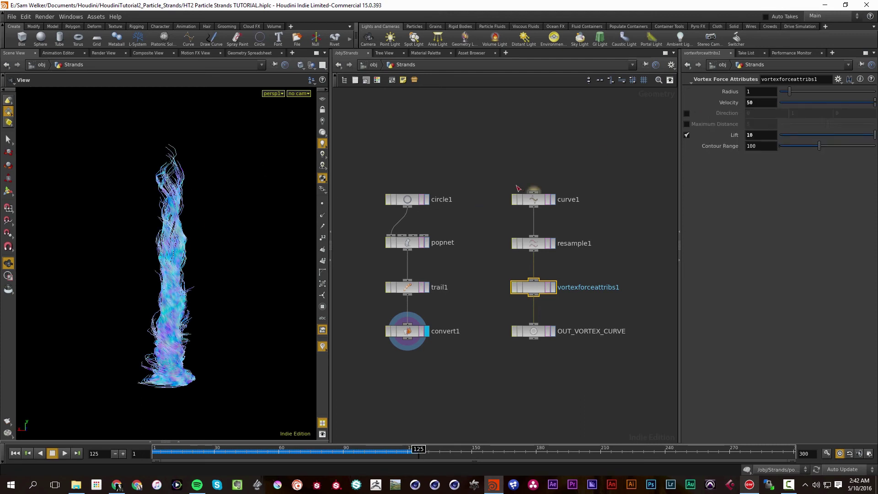
{"action": "key", "text": "Up"}
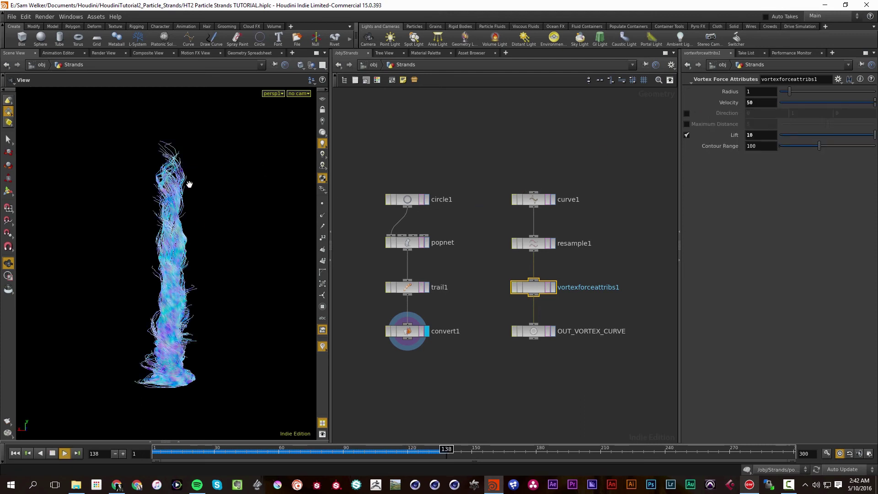
{"action": "key", "text": "Up"}
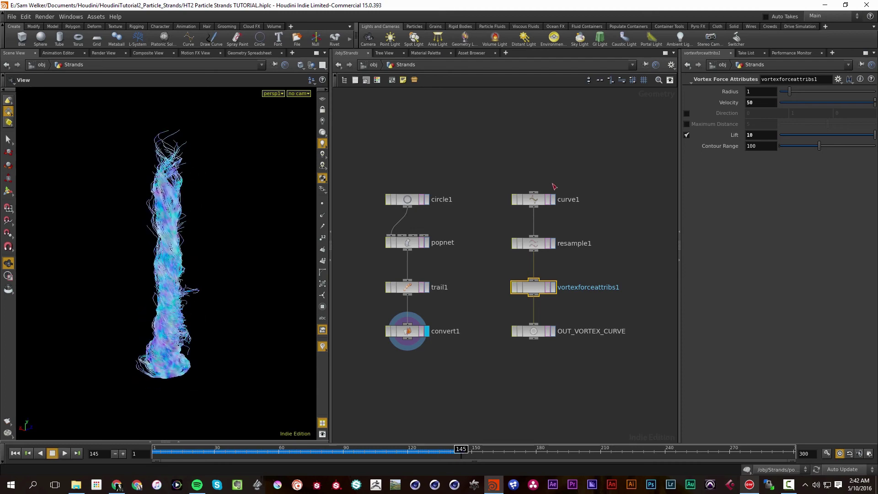
Step: Set the second coordinate of curve1 to 0,20,0 and replay the simulation from the first frame
{"action": "left_click", "coordinate": [542, 199]}
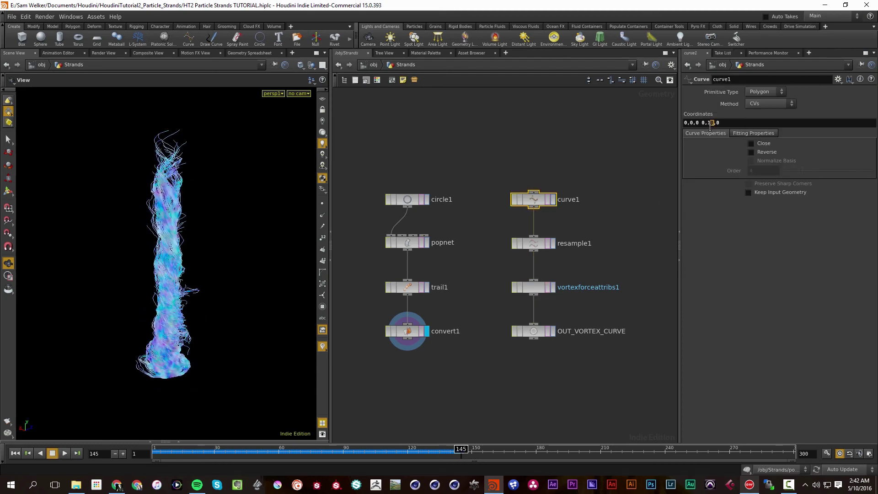
{"action": "type", "text": "0"}
{"action": "key", "text": "Return"}
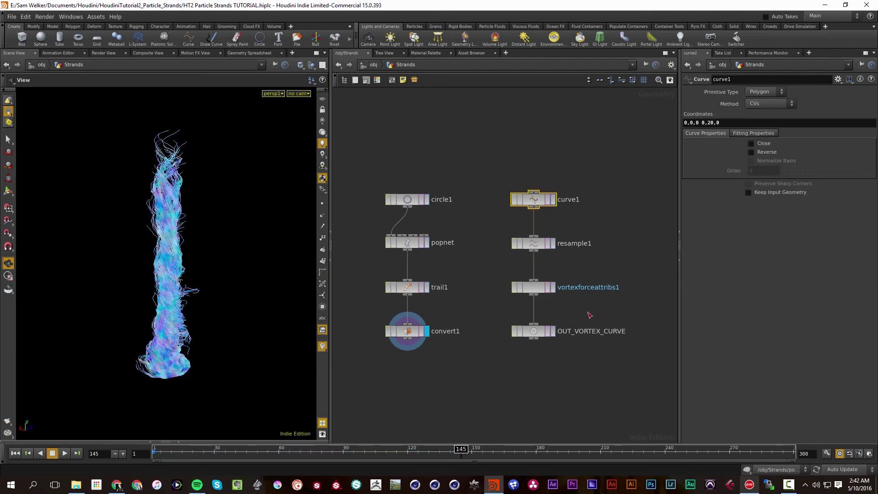
{"action": "key", "text": "ctrl+Up"}
{"action": "key", "text": "Up"}
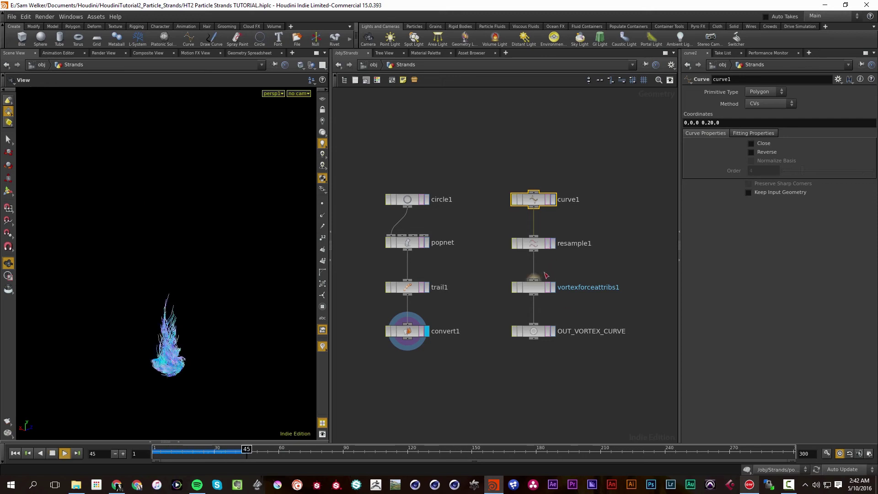
Step: Set Lift to 5 on the Vortex Force Attributes node and replay the simulation from the first frame
{"action": "left_click", "coordinate": [547, 287]}
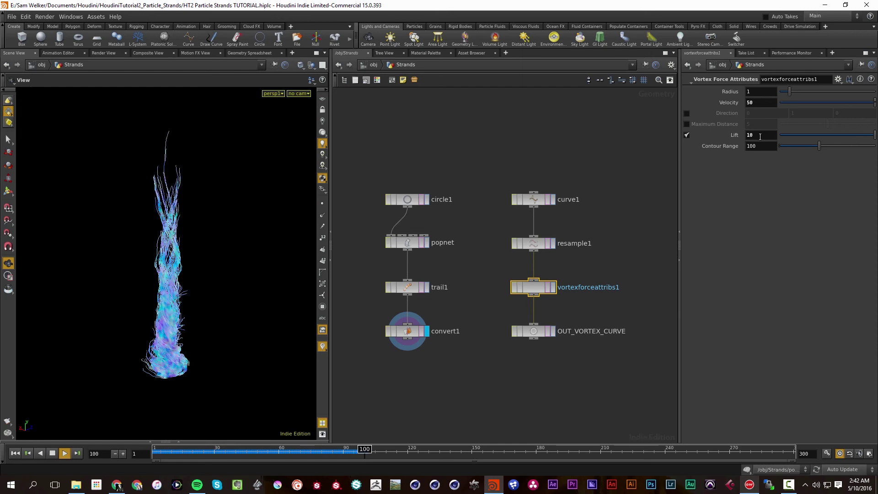
{"action": "key", "text": "Up"}
{"action": "left_click_drag", "start_coordinate": [755, 135], "coordinate": [741, 140]}
{"action": "type", "text": "5"}
{"action": "key", "text": "Return"}
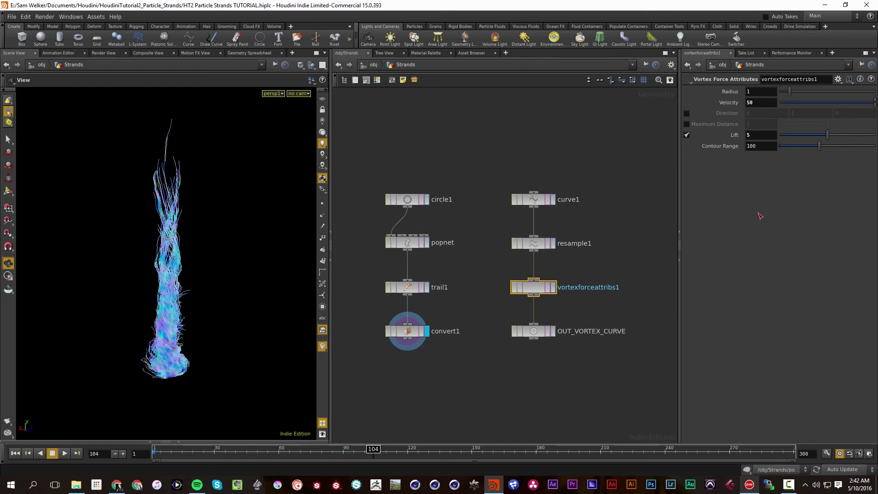
{"action": "key", "text": "ctrl+Up"}
{"action": "key", "text": "Up"}
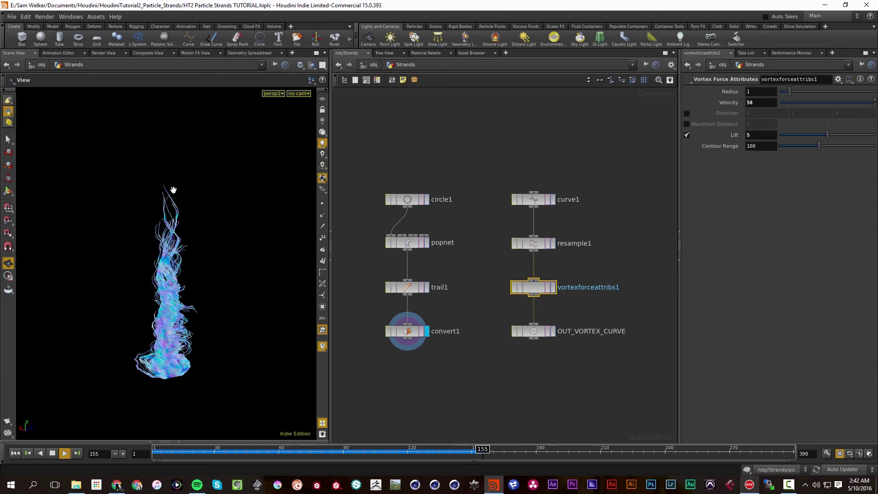
{"action": "key", "text": "Up"}
{"action": "left_click_drag", "start_coordinate": [170, 242], "coordinate": [215, 247]}
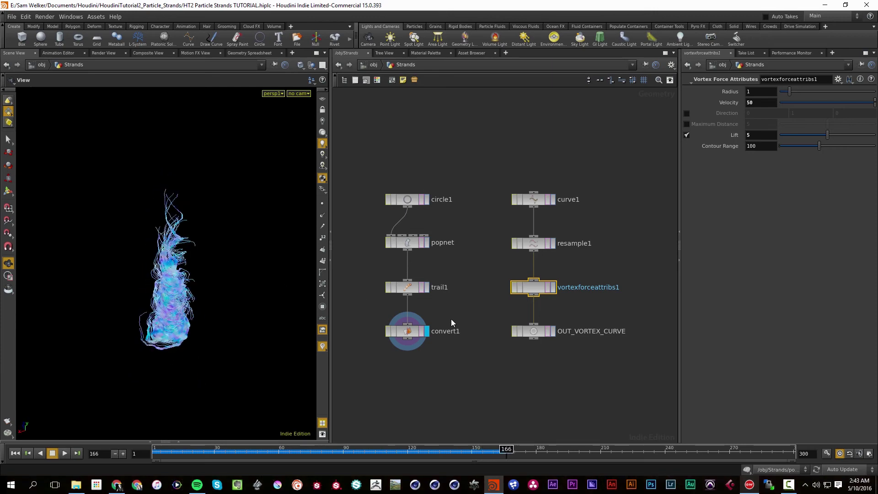
Step: Check the POP VOP node inside popnet and return to the Strands network
{"action": "left_click", "coordinate": [419, 288]}
{"action": "double_click", "coordinate": [408, 242]}
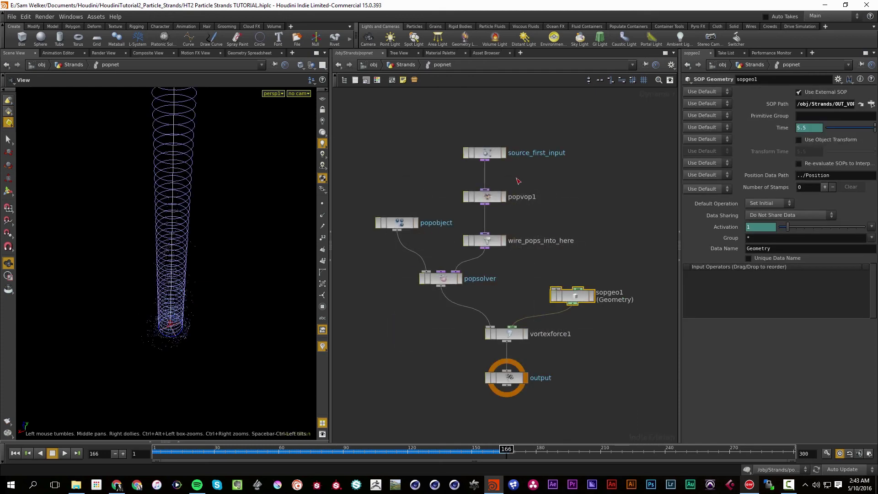
{"action": "left_click", "coordinate": [488, 197]}
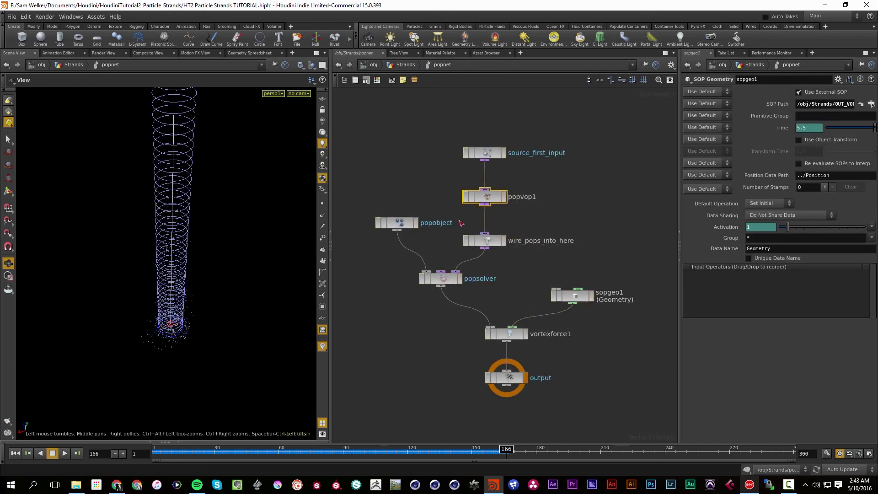
{"action": "left_click", "coordinate": [401, 68]}
Step: Set Velocity to 30 and Lift to 10 on the Vortex Force Attributes node
{"action": "key", "text": "Up"}
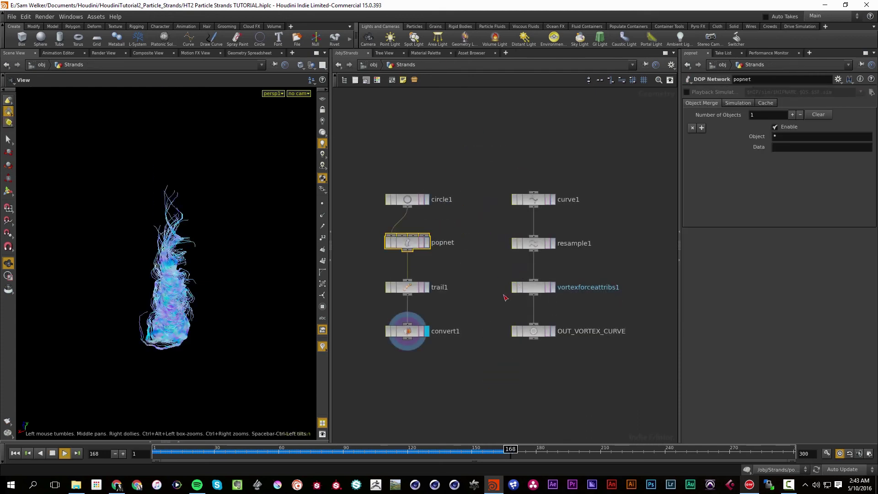
{"action": "left_click", "coordinate": [535, 287]}
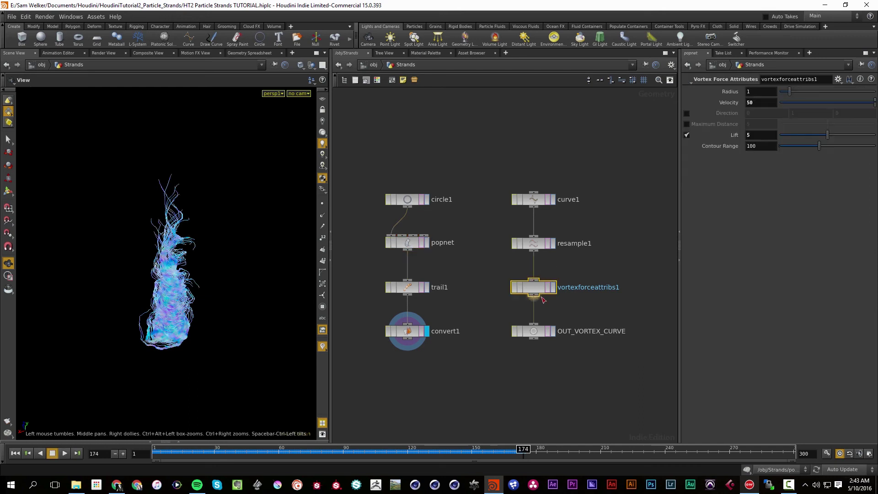
{"action": "left_click", "coordinate": [766, 135]}
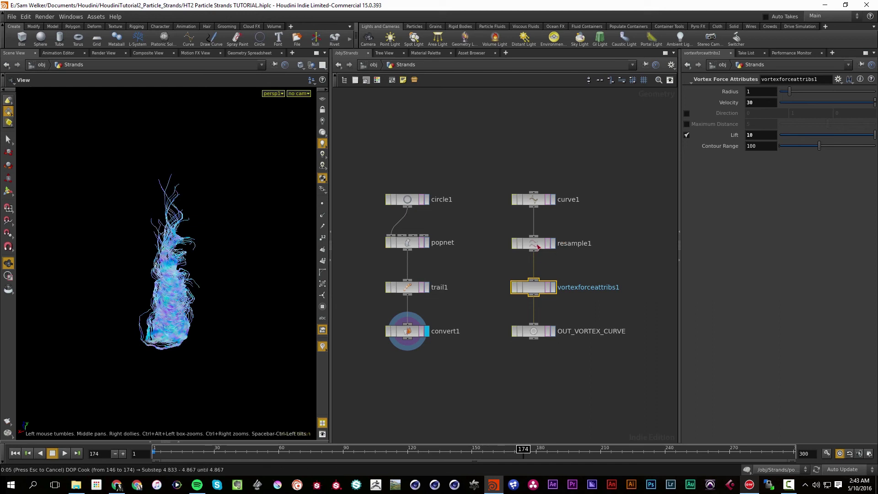
Step: Select the resample1 node, replay the strand simulation from the first frame and examine the result from another angle
{"action": "left_click", "coordinate": [538, 247]}
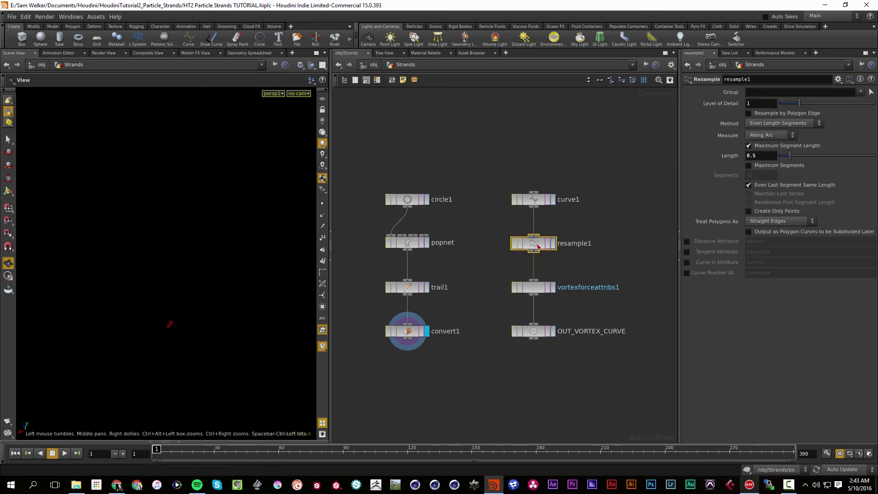
{"action": "key", "text": "Up"}
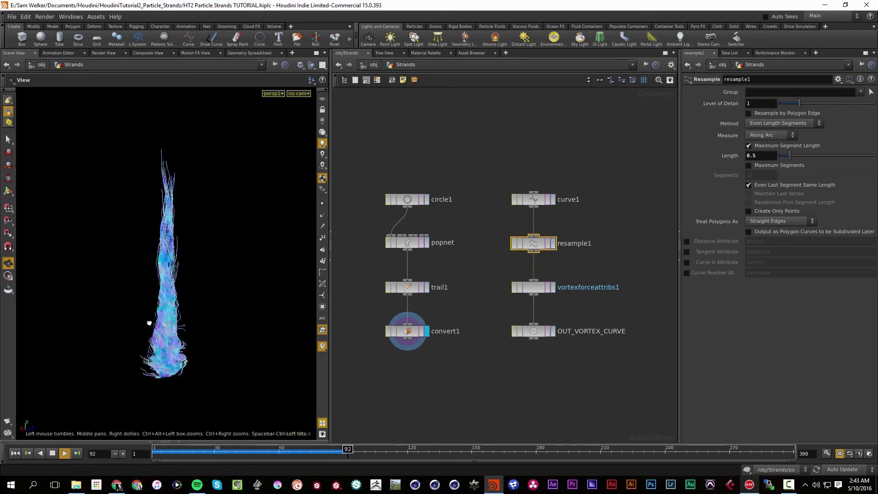
{"action": "left_click_drag", "start_coordinate": [152, 322], "coordinate": [369, 99]}
{"action": "key", "text": "Up"}
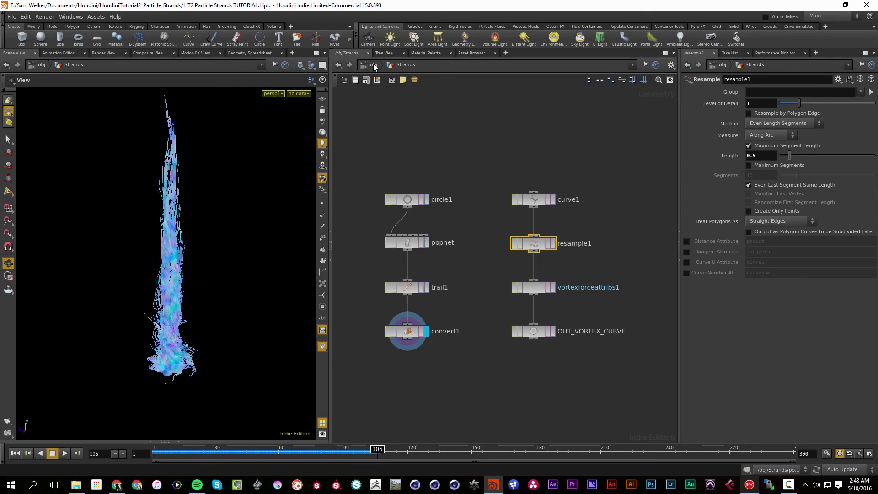
Step: Set the curlnoise1 Frequency to 0.4 on all three axes inside popvop1, return to the Strands network and replay the simulation
{"action": "double_click", "coordinate": [407, 245]}
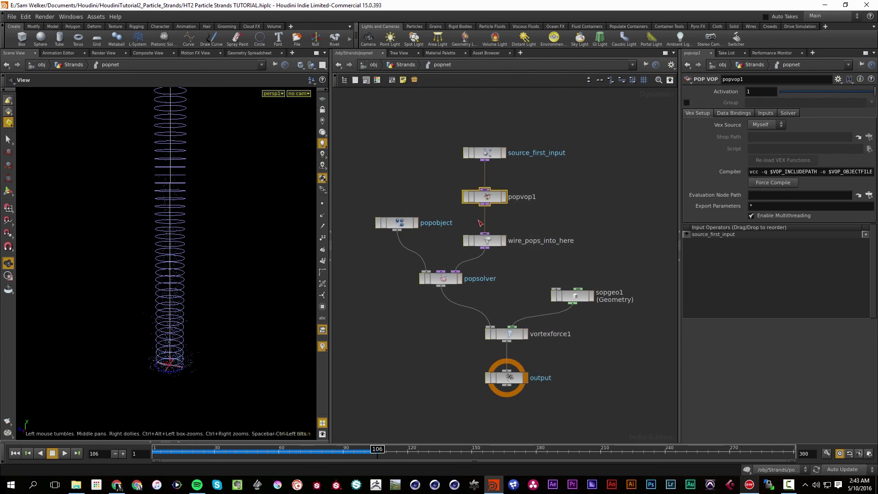
{"action": "double_click", "coordinate": [486, 201]}
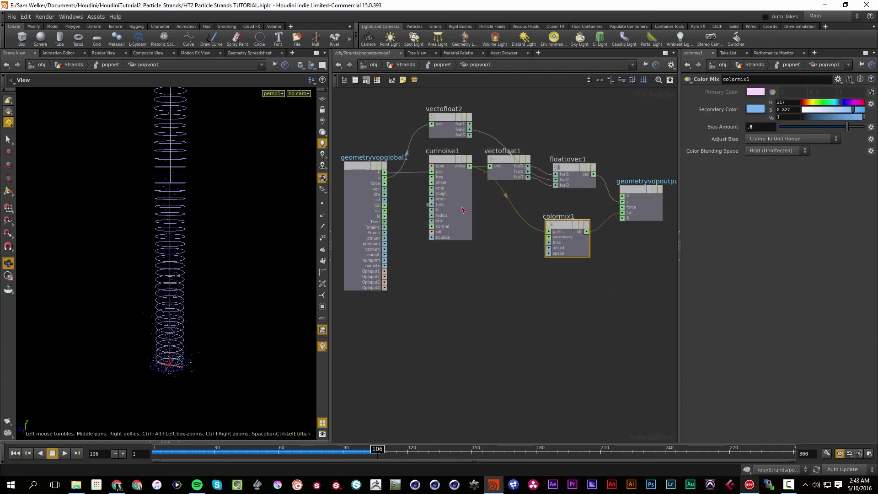
{"action": "left_click", "coordinate": [450, 166]}
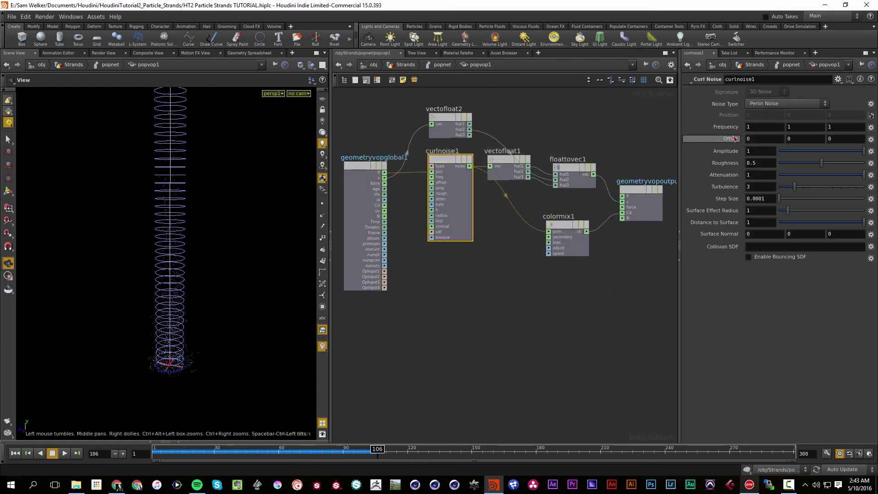
{"action": "mouse_move", "coordinate": [733, 130]}
{"action": "middle_mouse_down"}
{"action": "mouse_move", "coordinate": [701, 128]}
{"action": "mouse_move", "coordinate": [716, 131]}
{"action": "middle_mouse_up"}
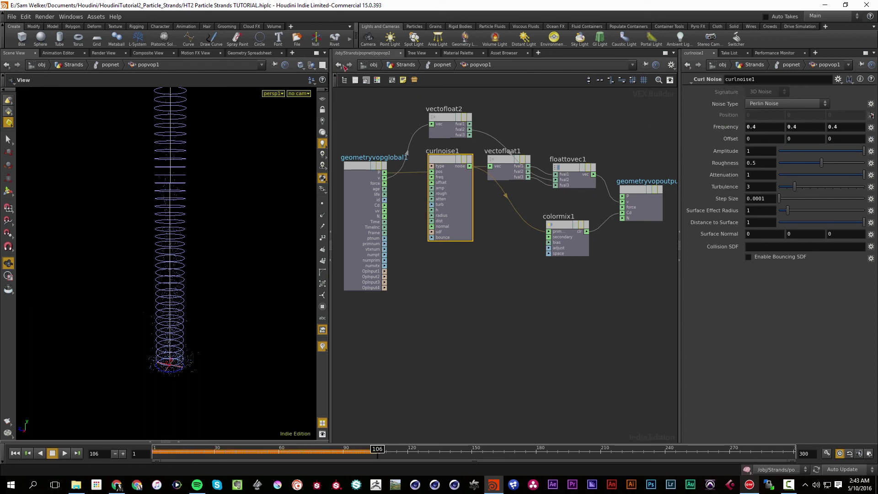
{"action": "left_click", "coordinate": [405, 64]}
{"action": "key", "text": "ctrl+Up"}
{"action": "key", "text": "Up"}
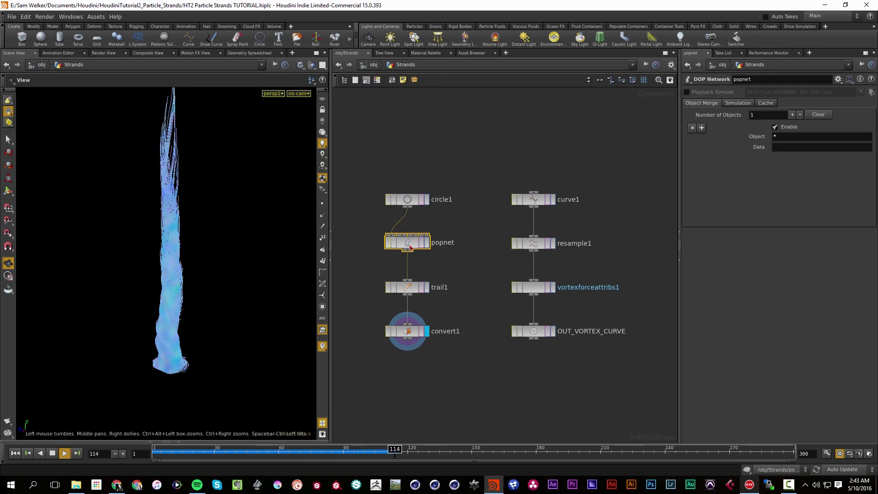
{"action": "key", "text": "Up"}
{"action": "left_click_drag", "start_coordinate": [200, 250], "coordinate": [82, 247]}
Step: Set Const. Birth Rate to 25 on source_first_input inside popnet, return to the Strands network and replay the simulation
{"action": "double_click", "coordinate": [405, 239]}
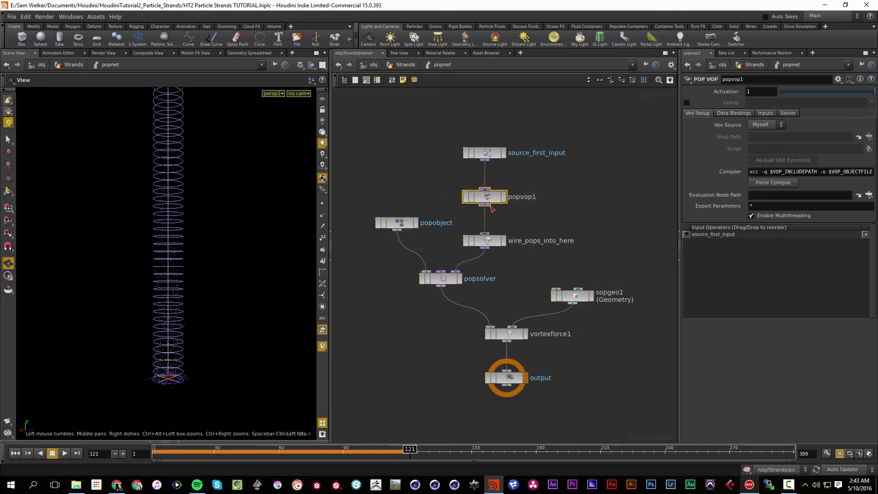
{"action": "left_click", "coordinate": [485, 153]}
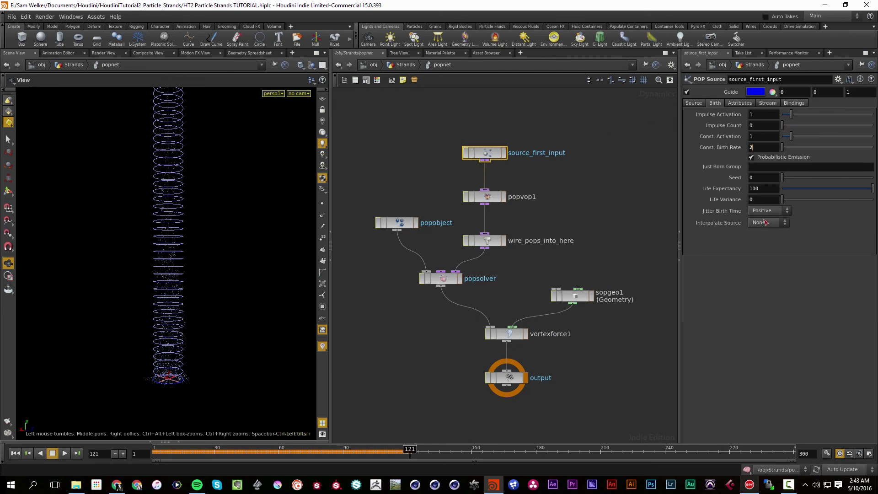
{"action": "left_click", "coordinate": [401, 65]}
{"action": "key", "text": "ctrl+Up"}
{"action": "key", "text": "Up"}
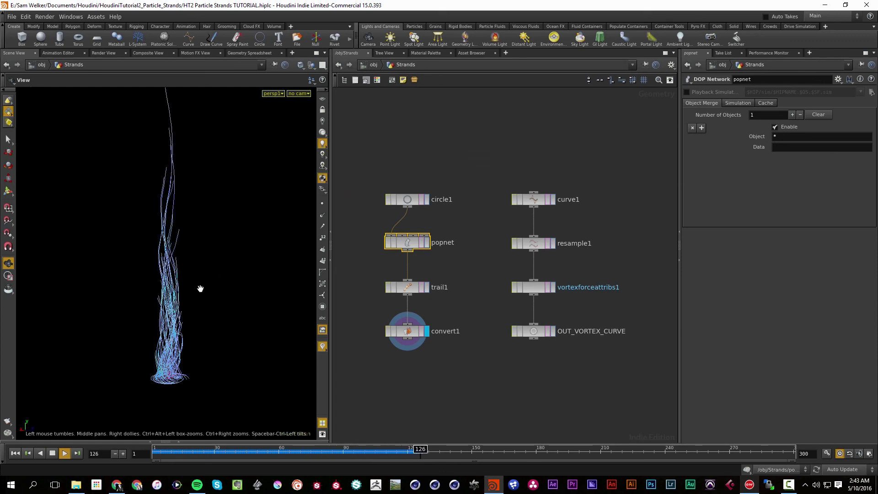
{"action": "key", "text": "Up"}
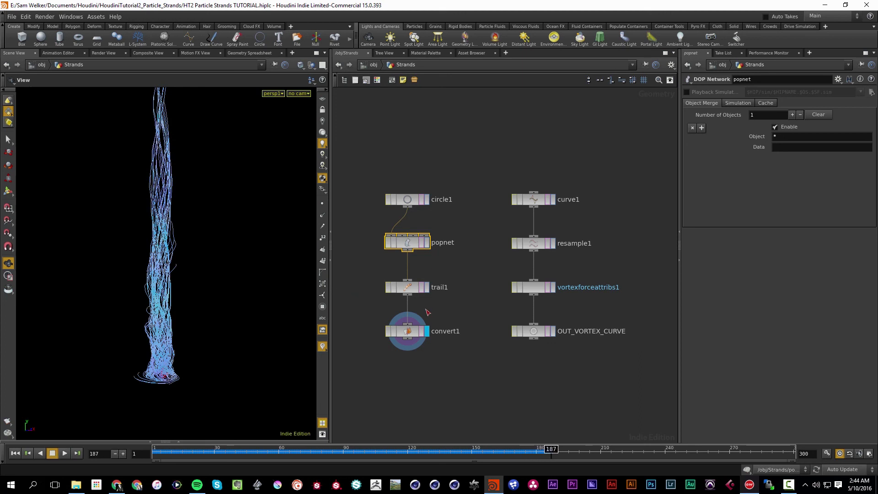
Step: Try Trail Length values of 100, 50 and 25 on trail1 with playback, and finally enter 250
{"action": "left_click", "coordinate": [440, 287]}
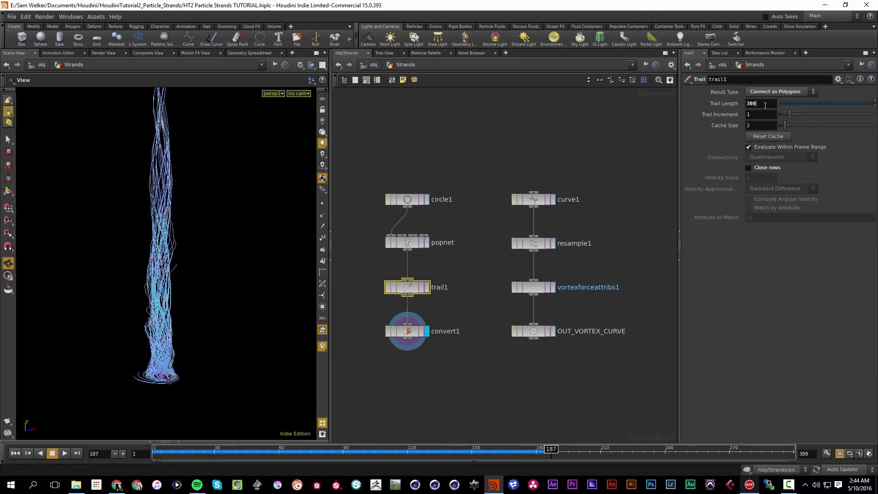
{"action": "key", "text": "Up"}
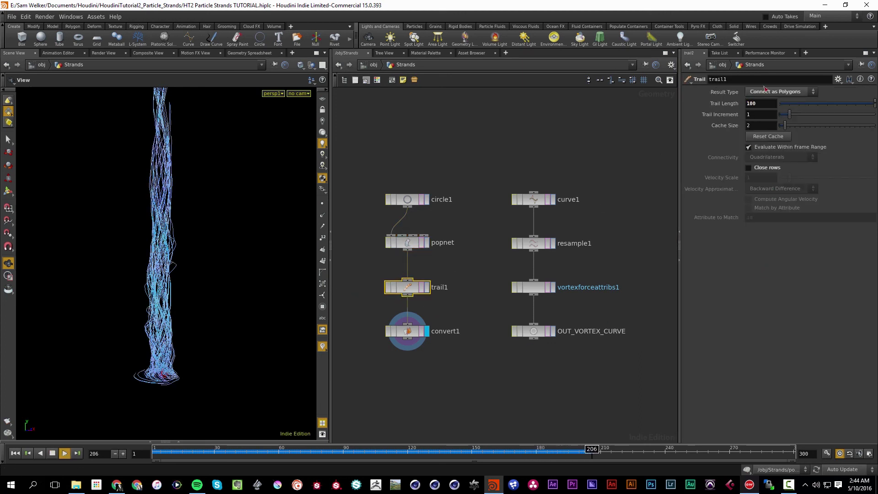
{"action": "type", "text": "50"}
{"action": "key", "text": "Return"}
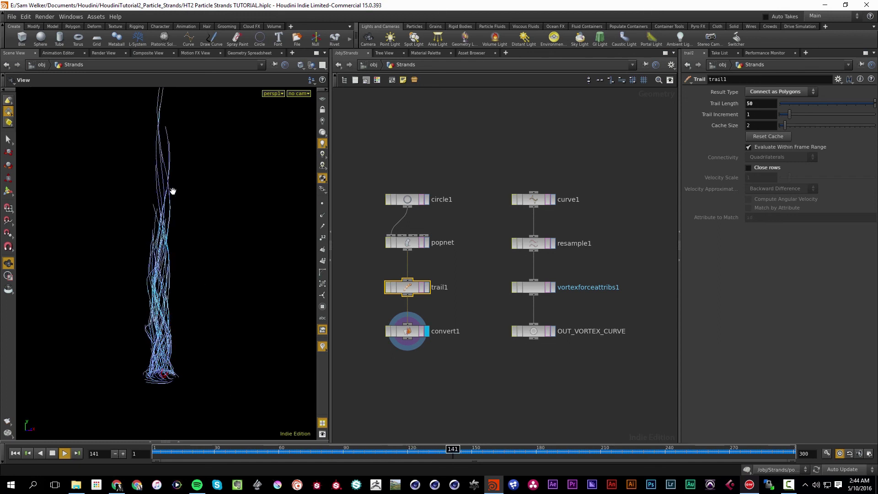
{"action": "key", "text": "Up"}
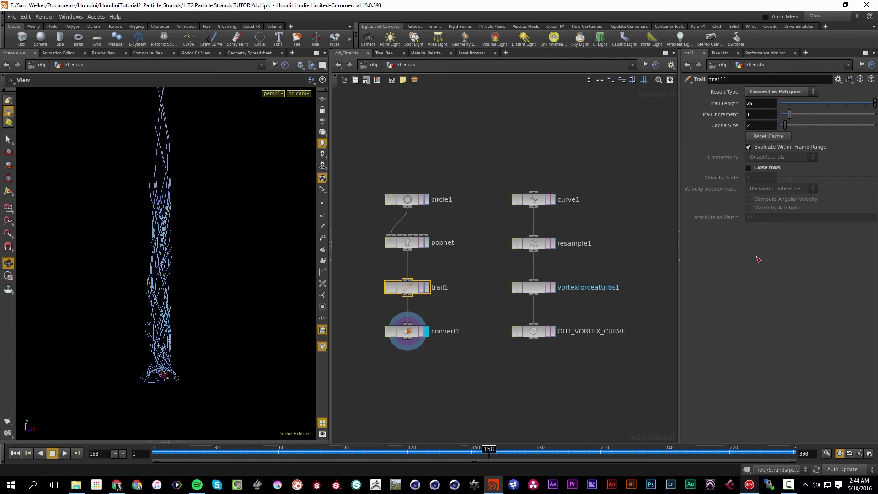
{"action": "key", "text": "Up"}
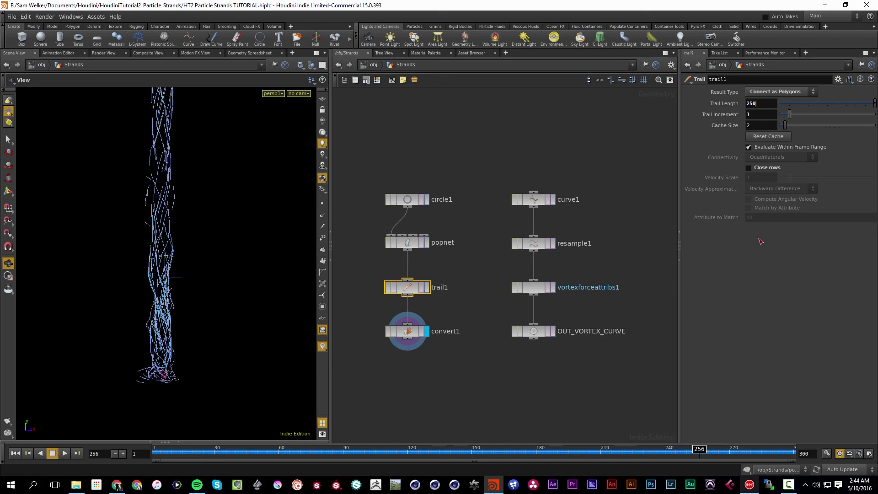
Step: Check the Birth settings of source_first_input inside popnet, go up to the object level, deselect Strands and rewind to the first frame
{"action": "double_click", "coordinate": [415, 250]}
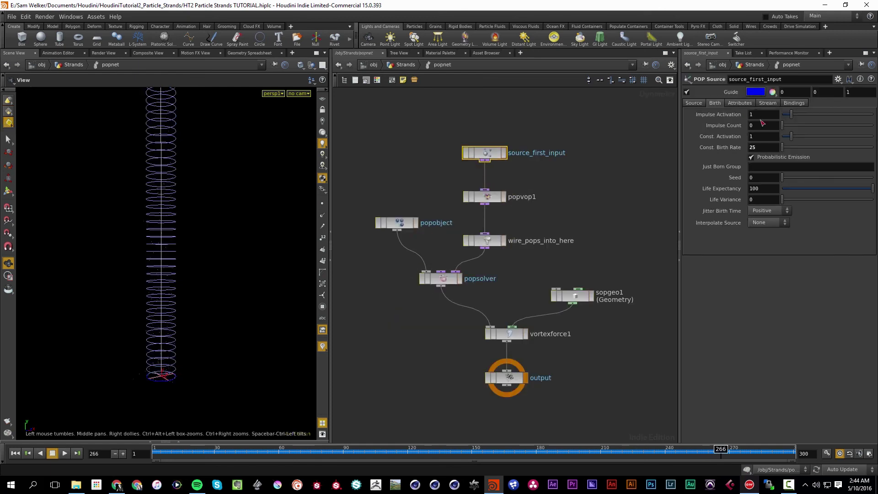
{"action": "left_click", "coordinate": [403, 65]}
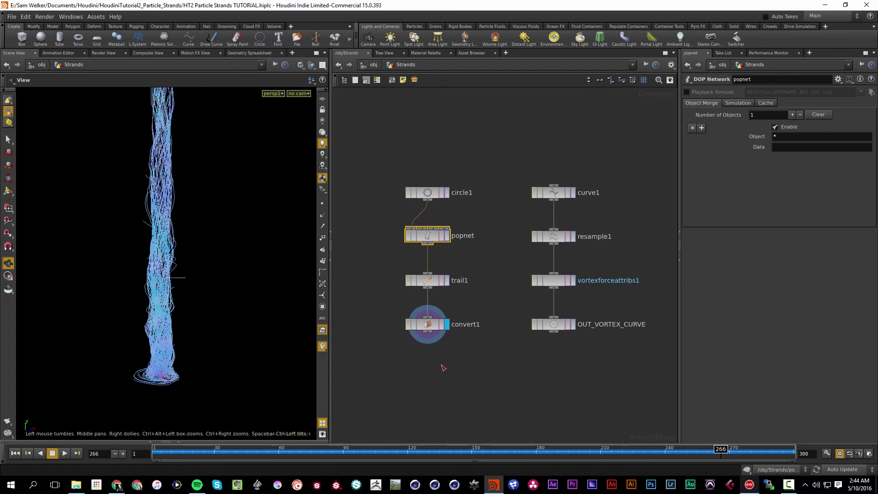
{"action": "double_click", "coordinate": [430, 237]}
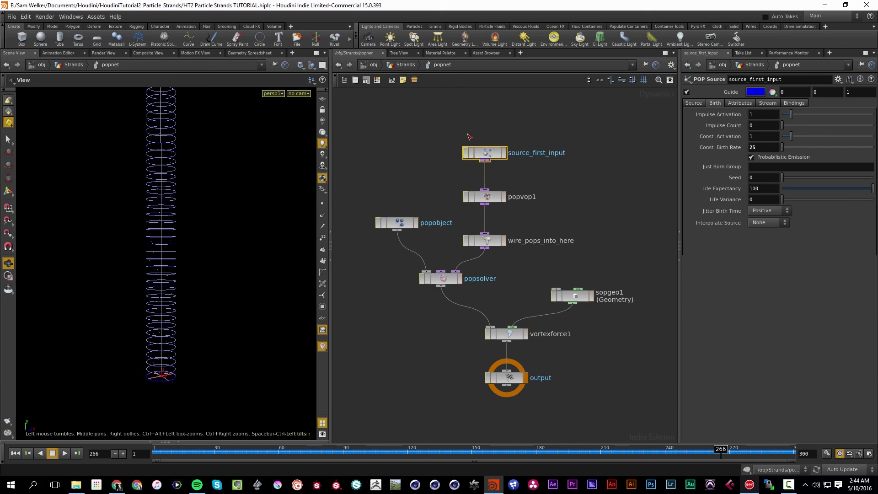
{"action": "key", "text": "u"}
{"action": "key", "text": "u"}
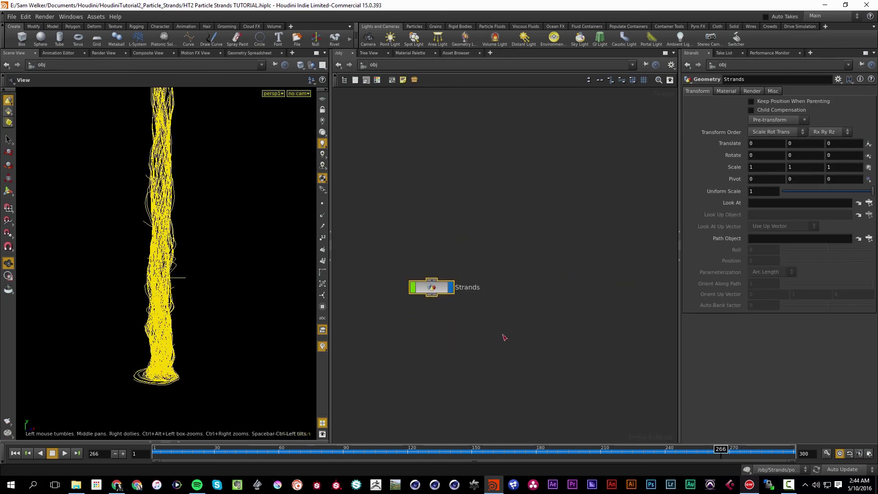
{"action": "left_click", "coordinate": [486, 263]}
{"action": "key", "text": "ctrl+Left"}
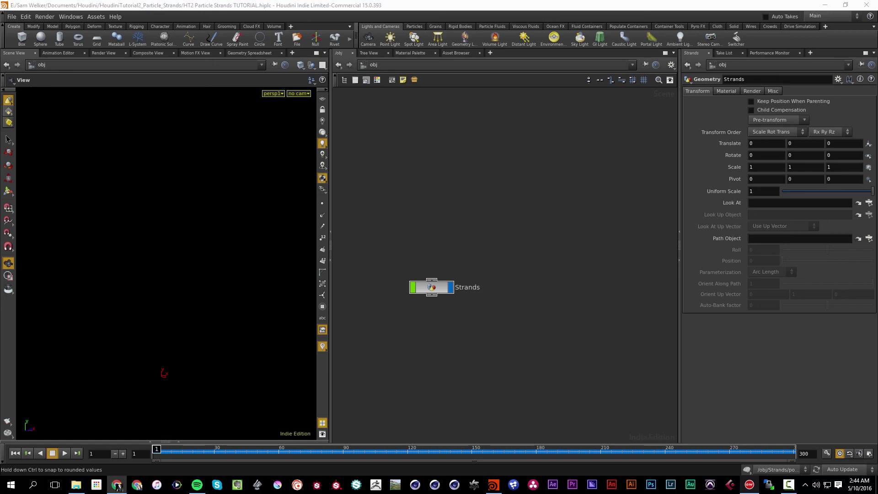
{"action": "left_click_drag", "start_coordinate": [877, 155], "coordinate": [557, 2]}
{"action": "scroll", "coordinate": [485, 111], "scroll_direction": "up", "scroll_amount": 15}
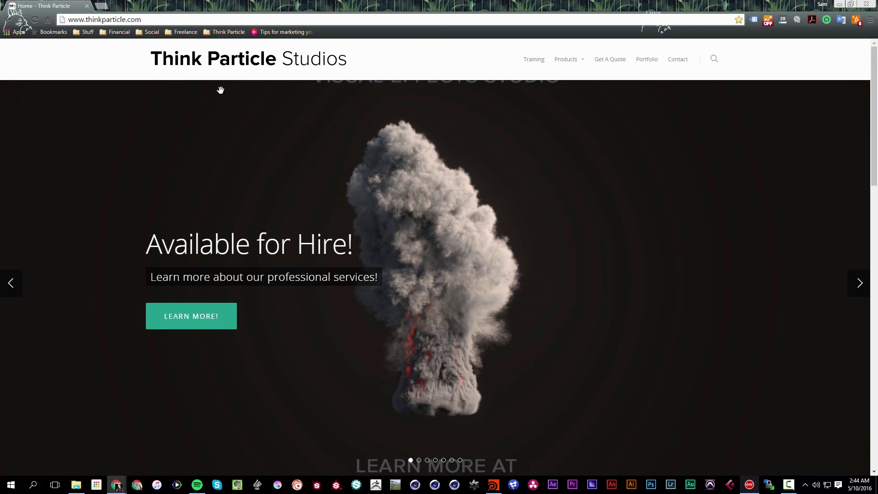
{"action": "scroll", "coordinate": [299, 241], "scroll_direction": "down", "scroll_amount": 2}
{"action": "scroll", "coordinate": [298, 240], "scroll_direction": "down", "scroll_amount": 10}
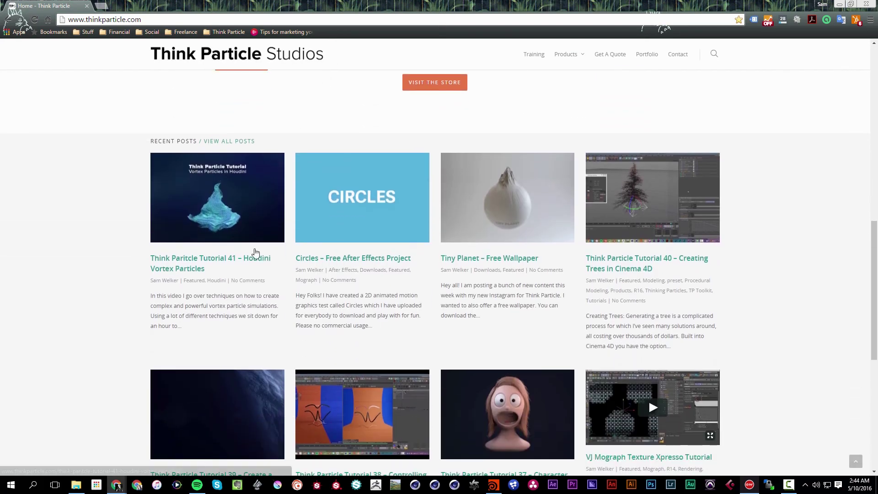
{"action": "scroll", "coordinate": [252, 240], "scroll_direction": "down", "scroll_amount": 4}
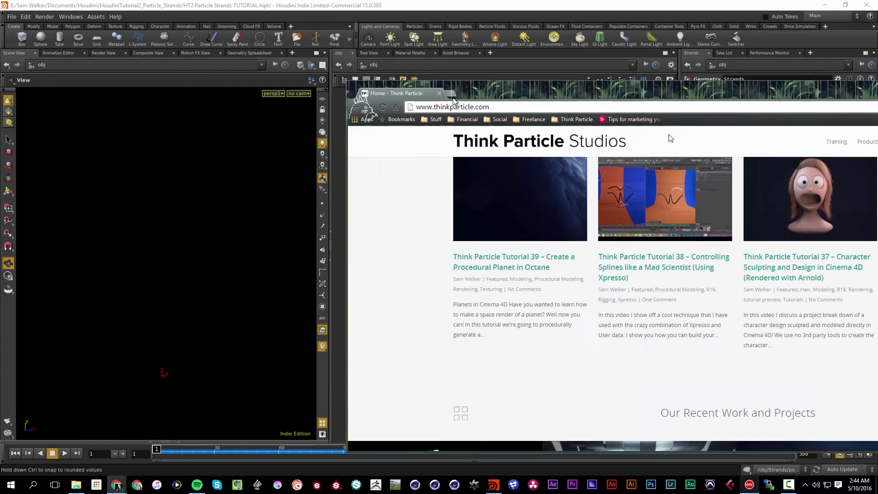